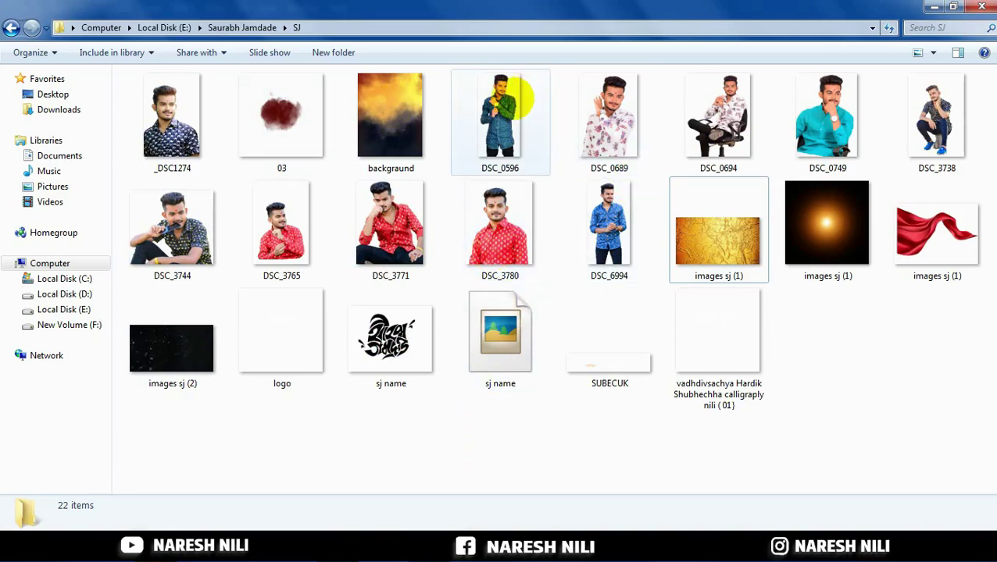
Step: Preview the DSC_0596 and DSC_3780 portraits full size in Photo Viewer
click(514, 100)
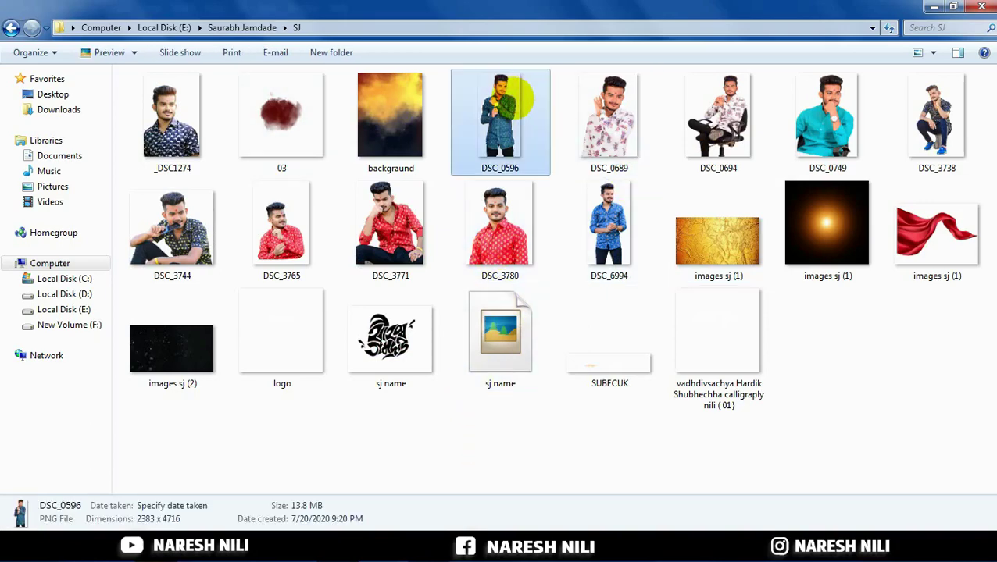
double_click(515, 98)
scroll(534, 106, up, 3)
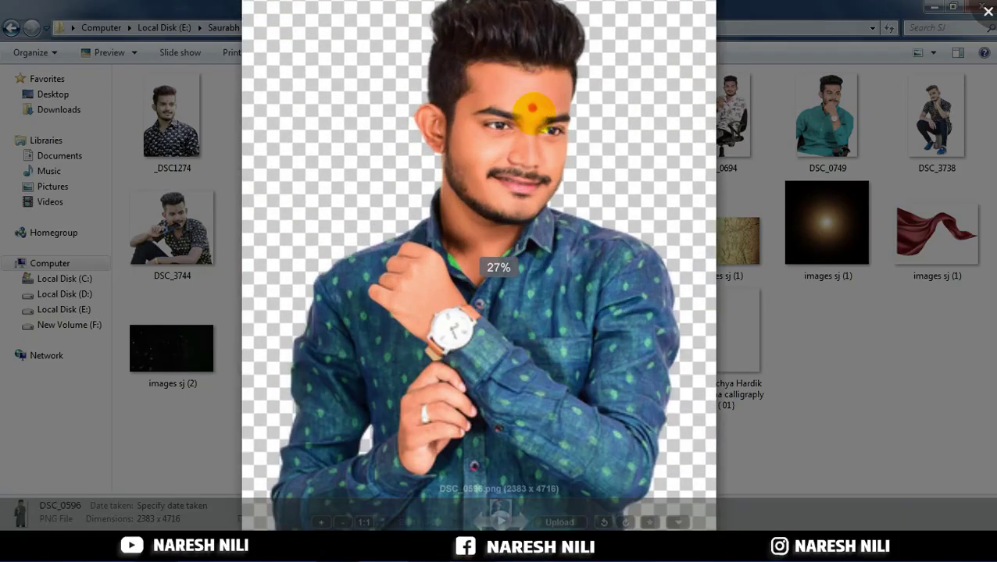
scroll(533, 114, down, 3)
key(alt+F4)
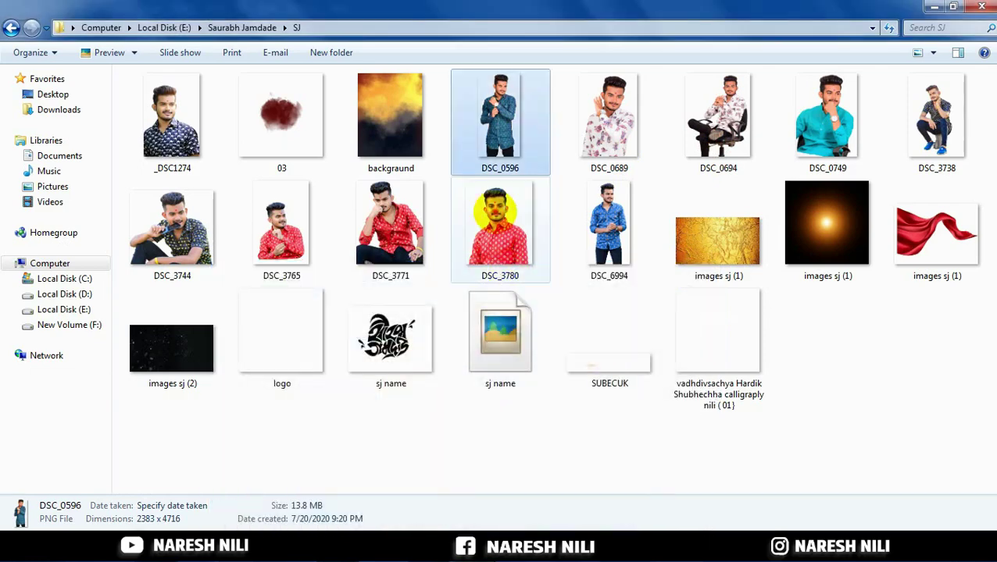
key(Down)
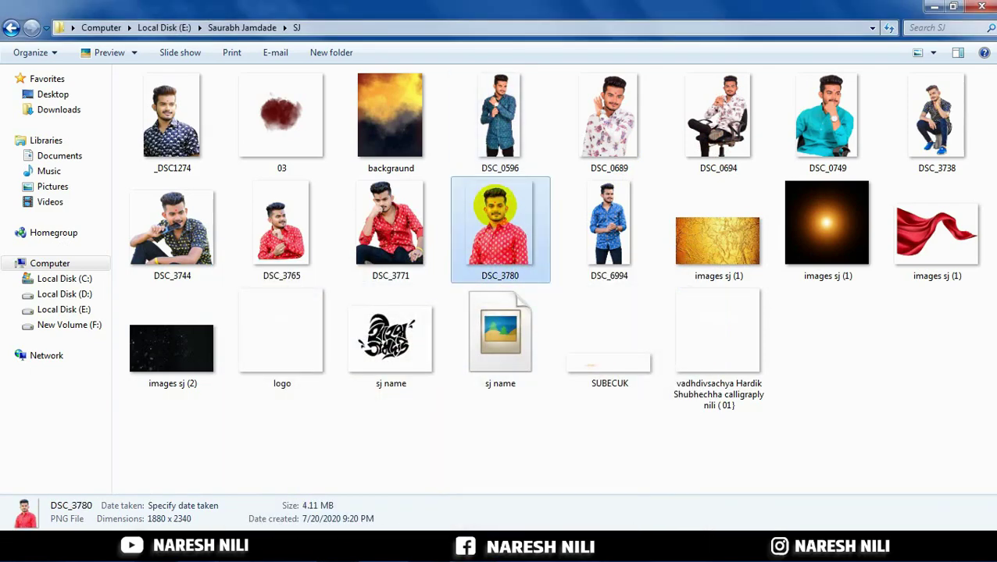
double_click(510, 207)
scroll(501, 160, up, 3)
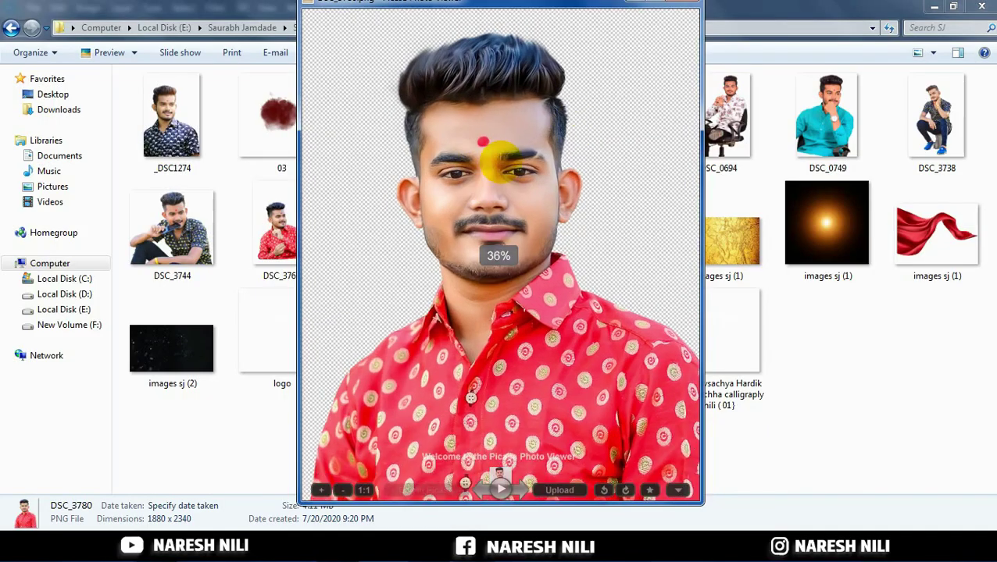
Step: Open backgraund.jpg from the SJ folder in Photoshop
click(681, 11)
drag(389, 100, 441, 85)
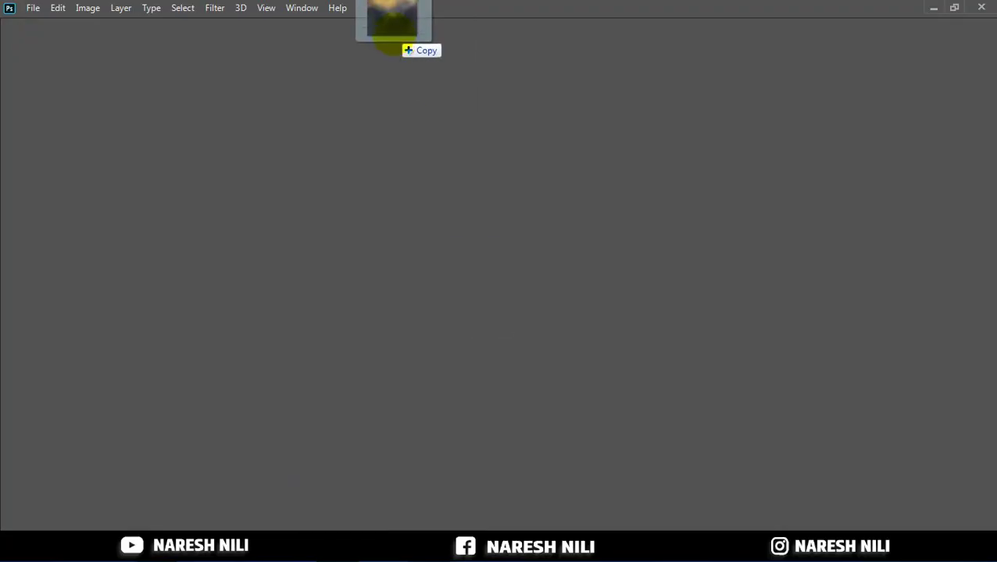
drag(395, 26, 395, 33)
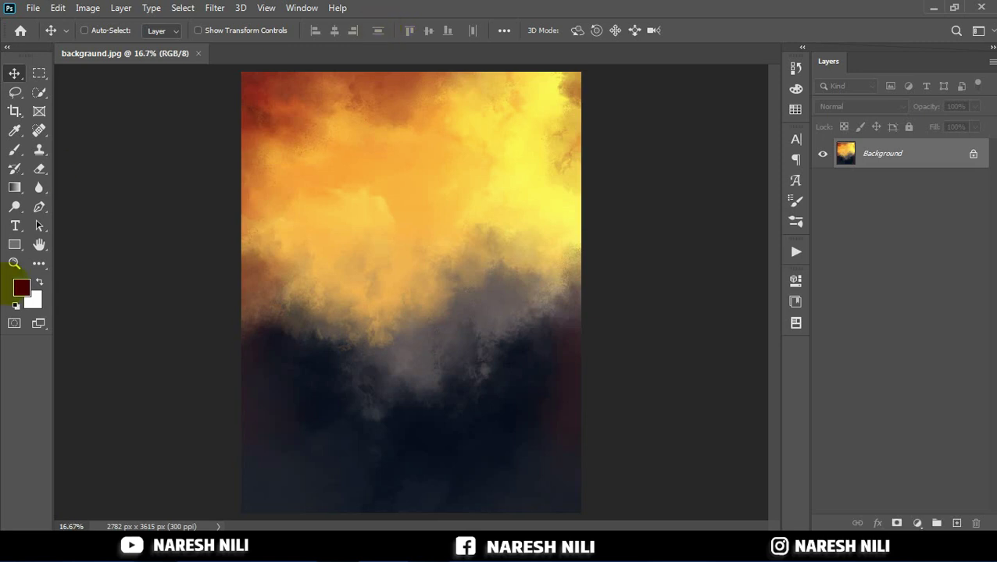
Step: Place the DSC_0596 portrait onto the fiery background as a new layer
click(14, 263)
drag(367, 189, 414, 191)
click(14, 72)
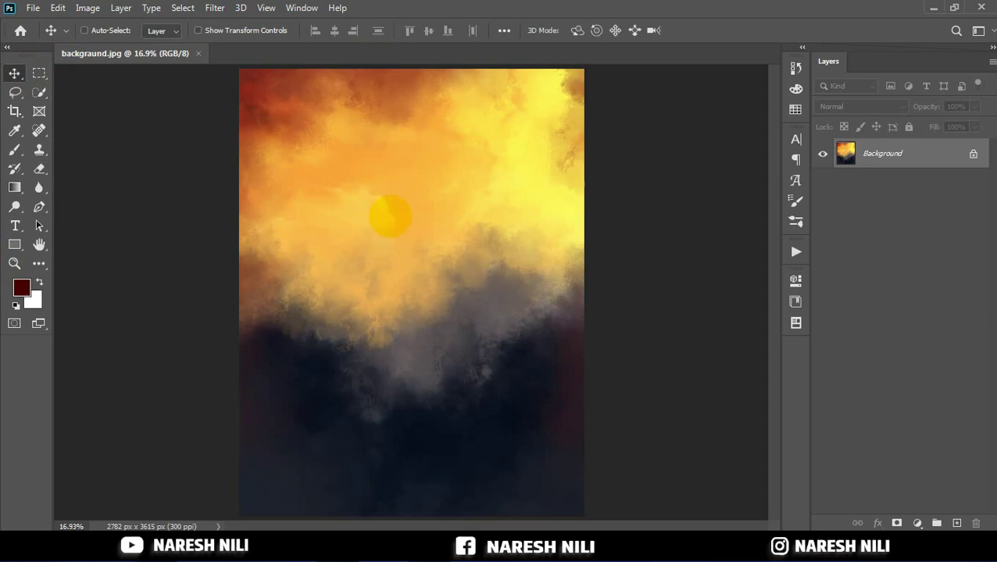
click(110, 547)
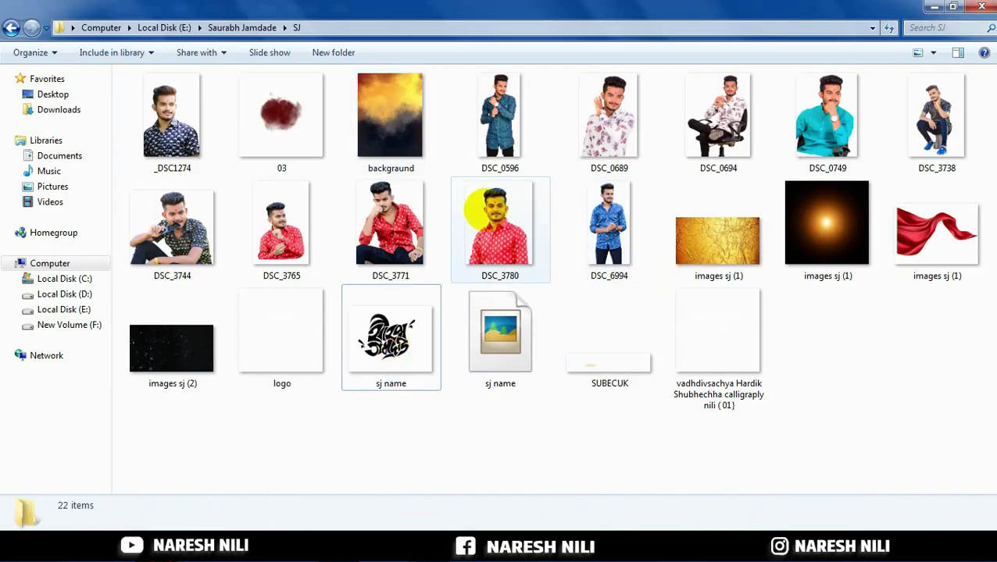
drag(500, 117, 385, 299)
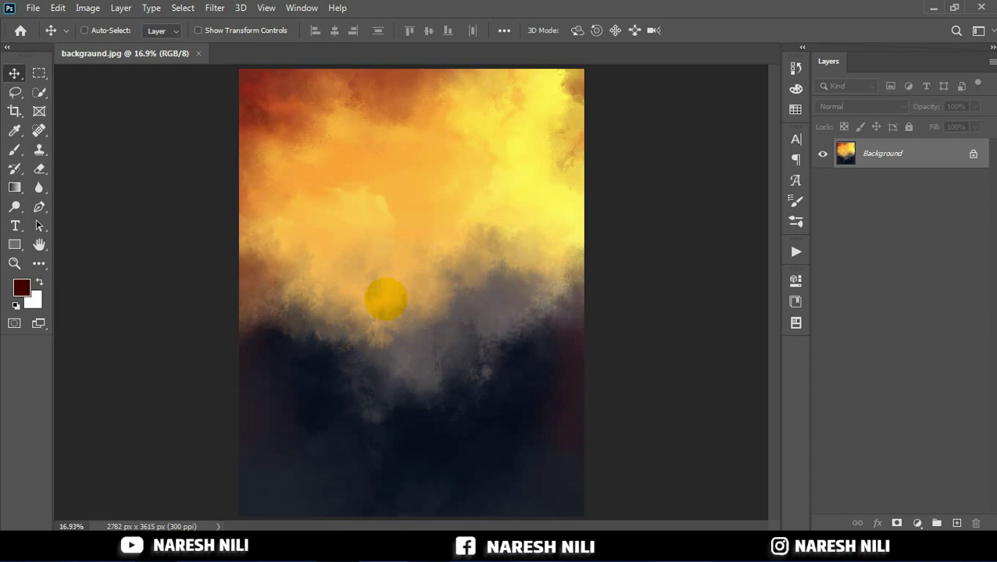
drag(385, 299, 411, 289)
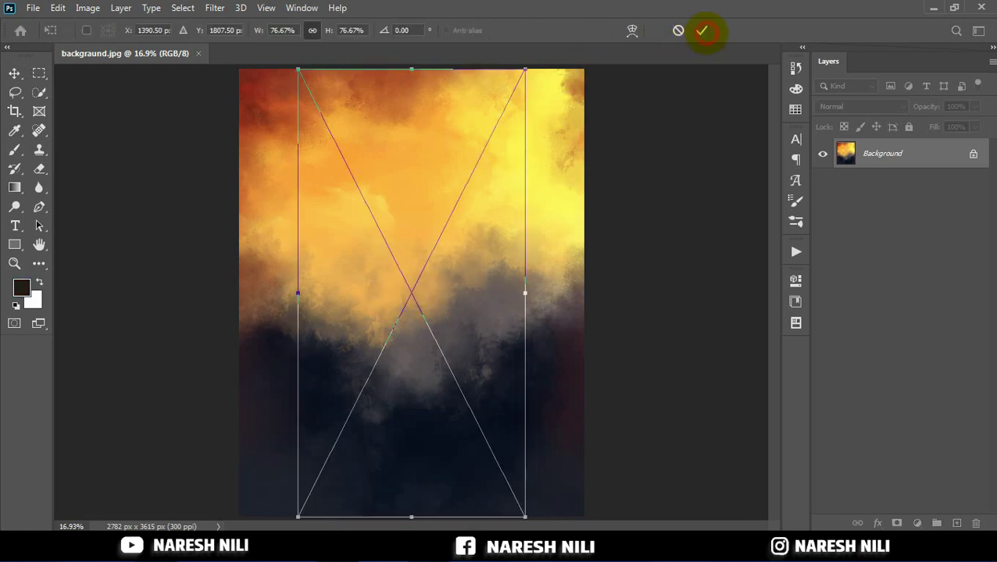
click(702, 30)
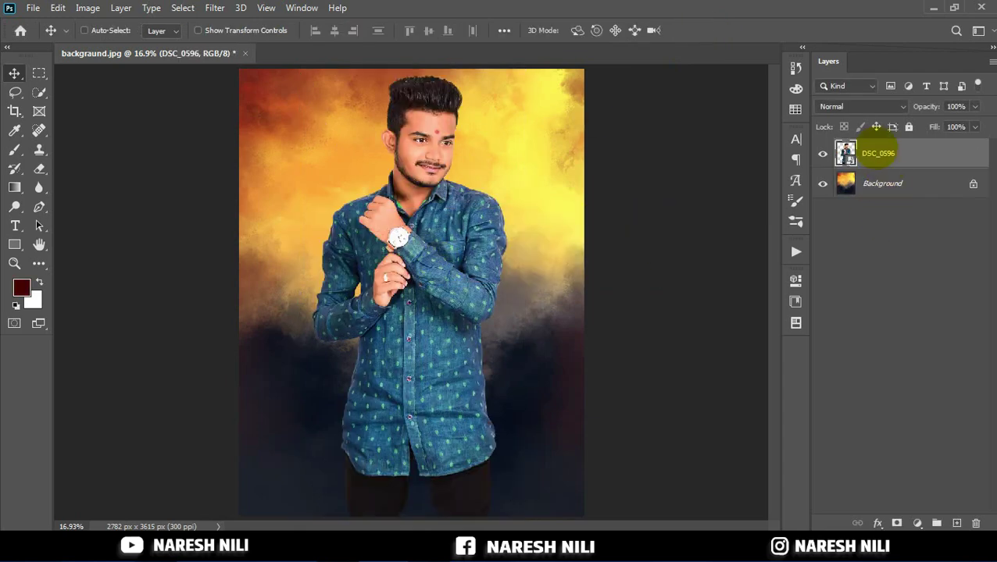
Step: Scale DSC_0596 down to about 64% and nudge it into the centre
right_click(878, 153)
click(843, 269)
key(ctrl+t)
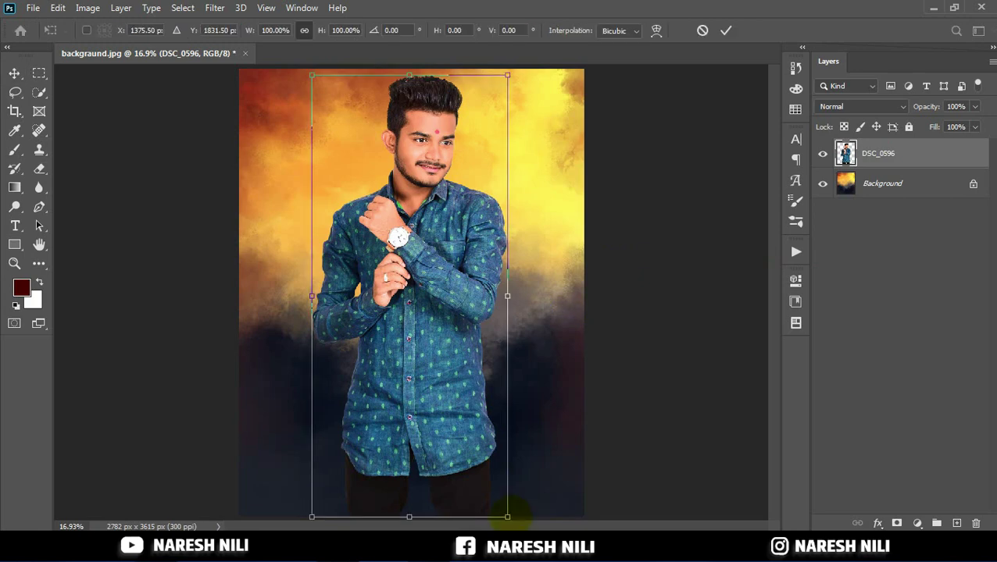
drag(514, 520, 477, 440)
click(726, 30)
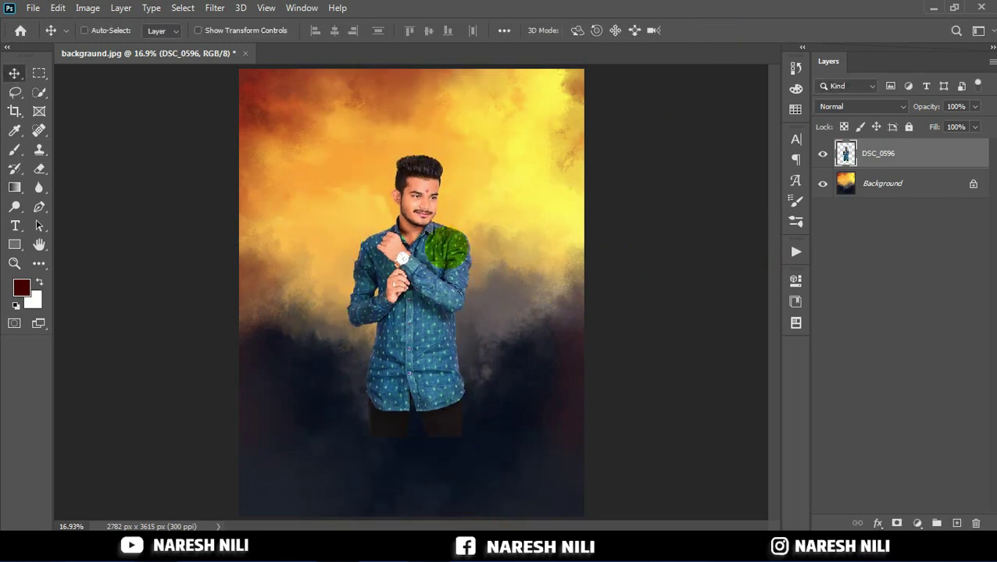
drag(449, 248, 438, 269)
click(215, 8)
click(240, 68)
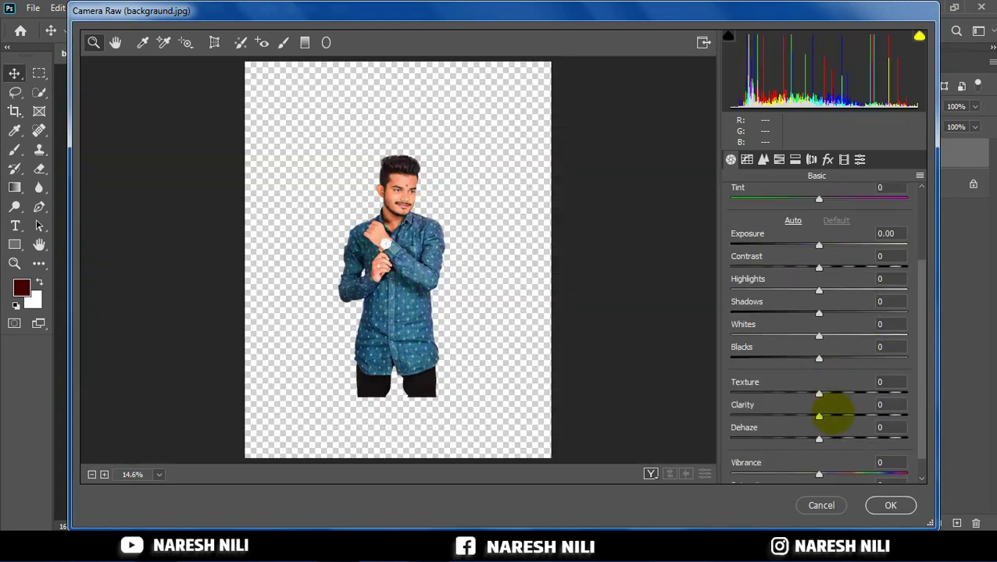
Step: Give DSC_0596 Camera Raw Texture +47, Clarity +62, Shadows +38 and Blacks +15
drag(820, 416, 853, 417)
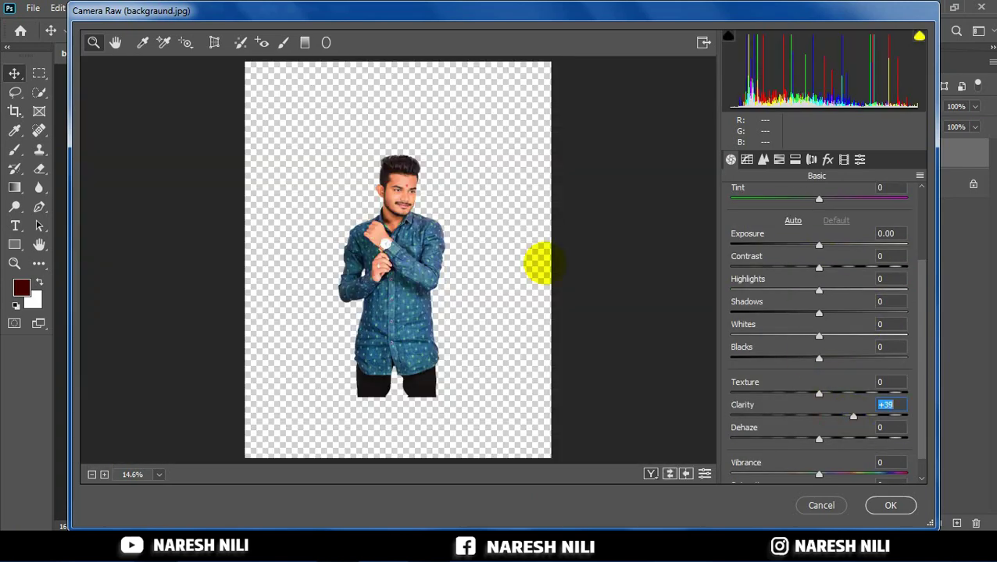
click(412, 227)
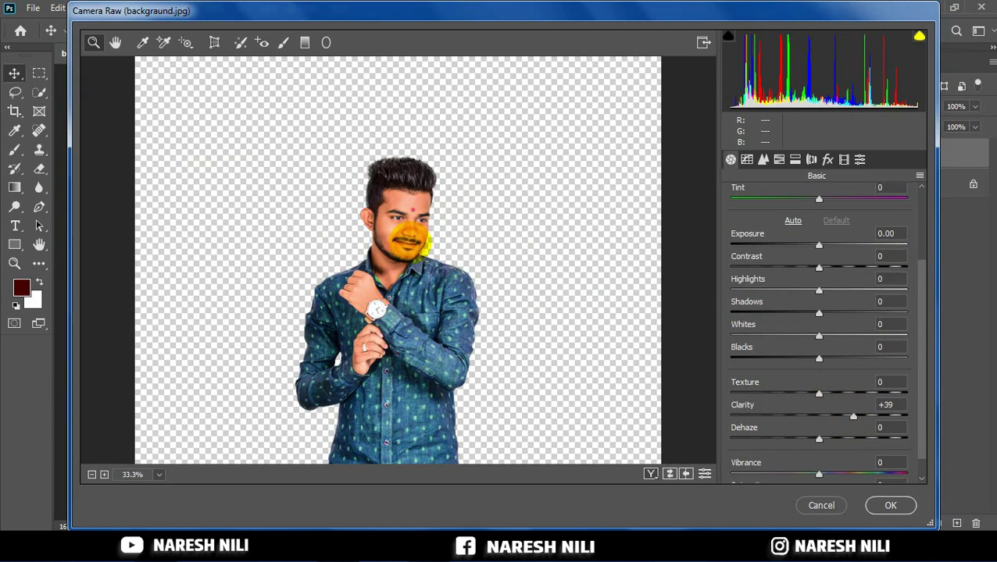
drag(820, 394, 859, 394)
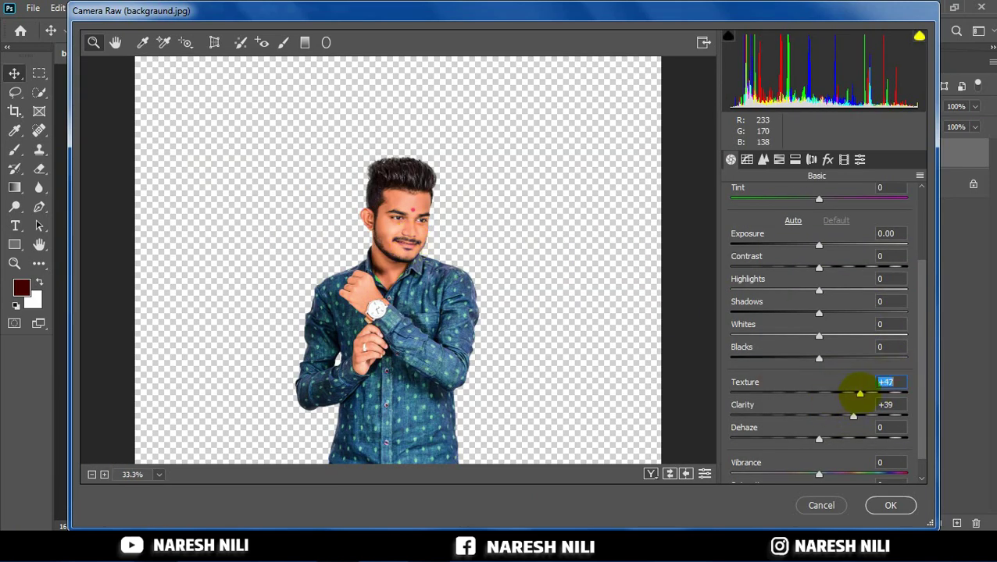
mouse_move(818, 359)
mouse_down()
mouse_move(852, 359)
mouse_move(832, 358)
mouse_up()
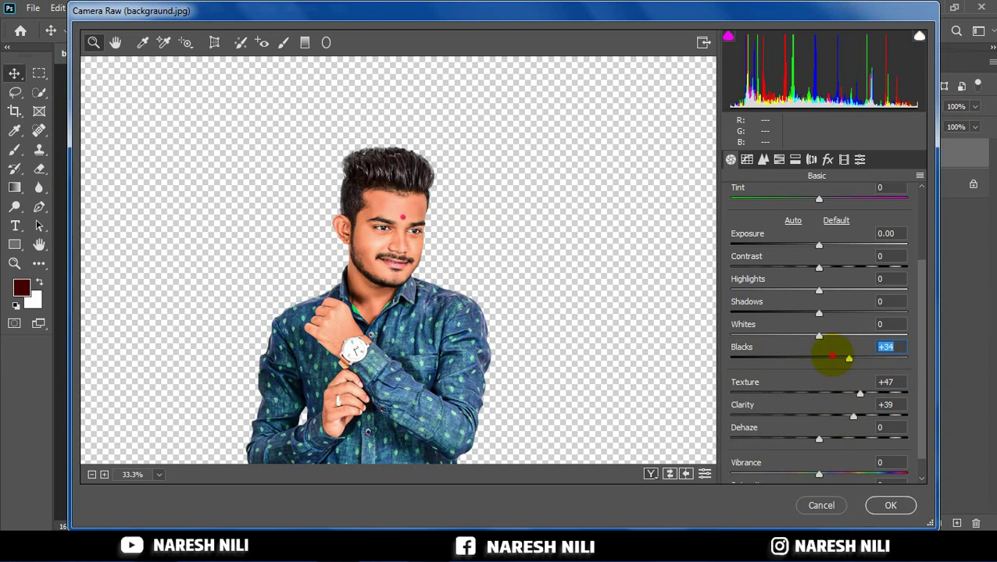
drag(818, 313, 853, 314)
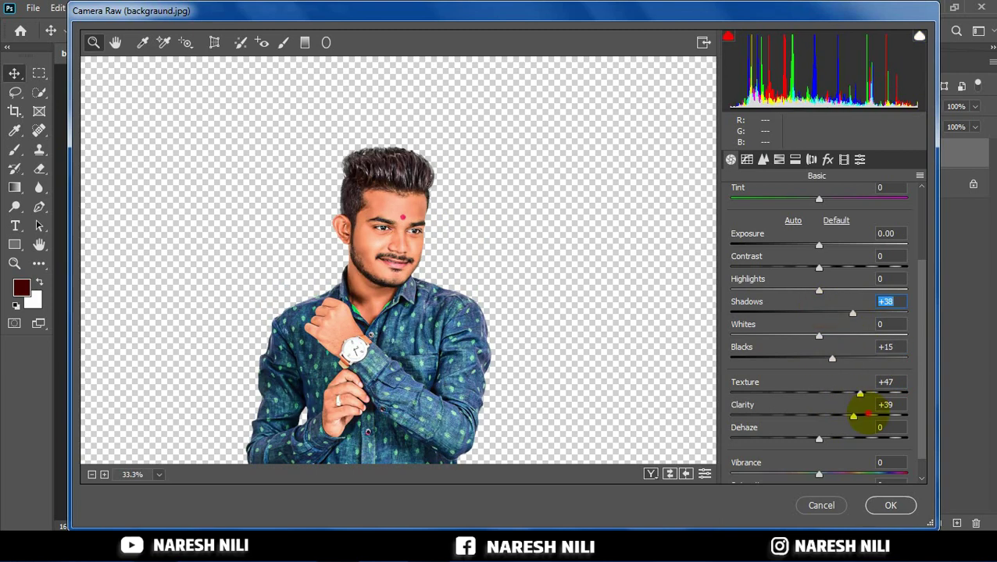
drag(853, 416, 872, 417)
click(890, 505)
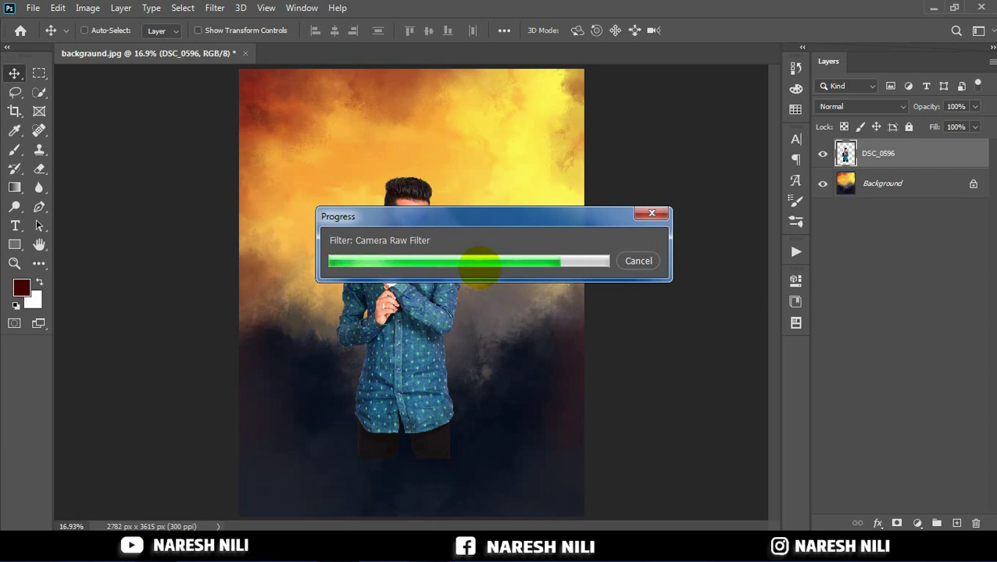
Step: Mask DSC_0596 and erase its trousers so the lower body fades into darkness
click(896, 524)
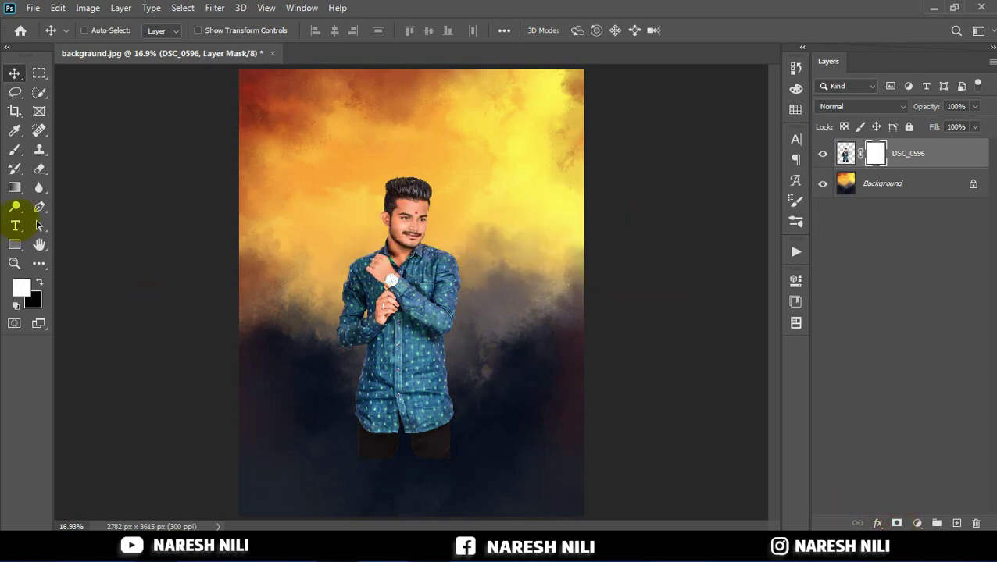
click(39, 169)
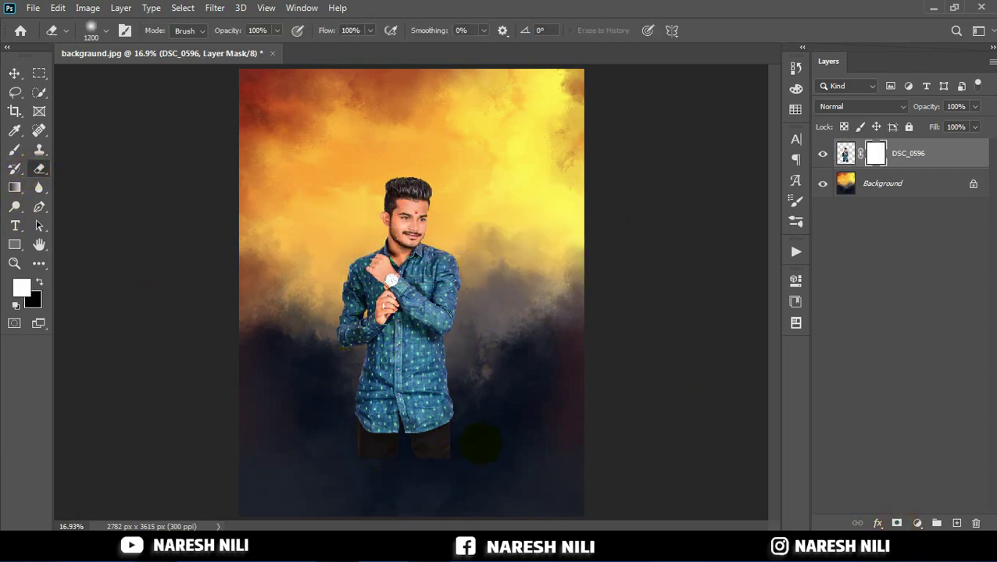
drag(481, 443, 472, 422)
click(14, 73)
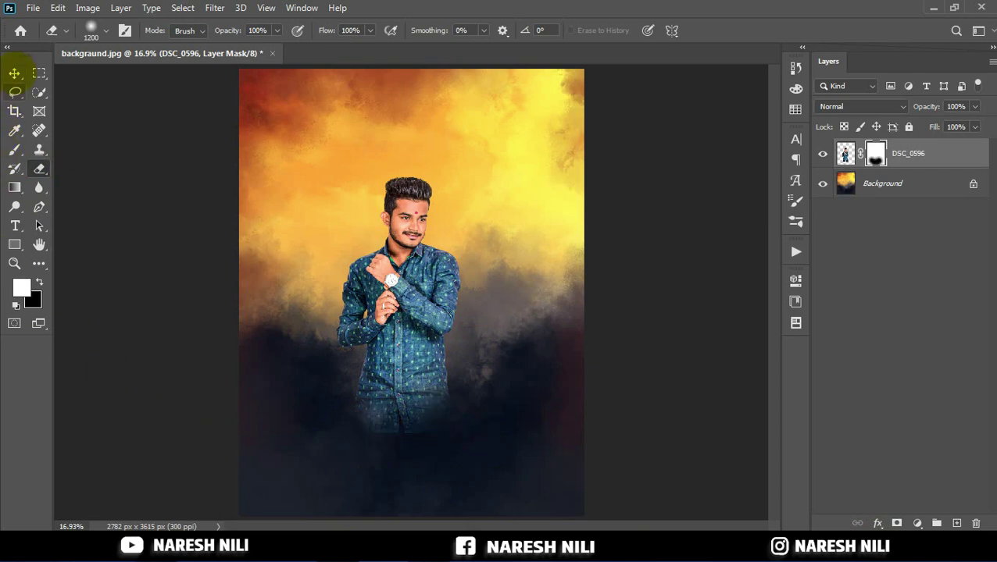
drag(457, 318, 374, 242)
Step: Check the blend modes, then bring the DSC_3780 portrait into the poster
click(859, 106)
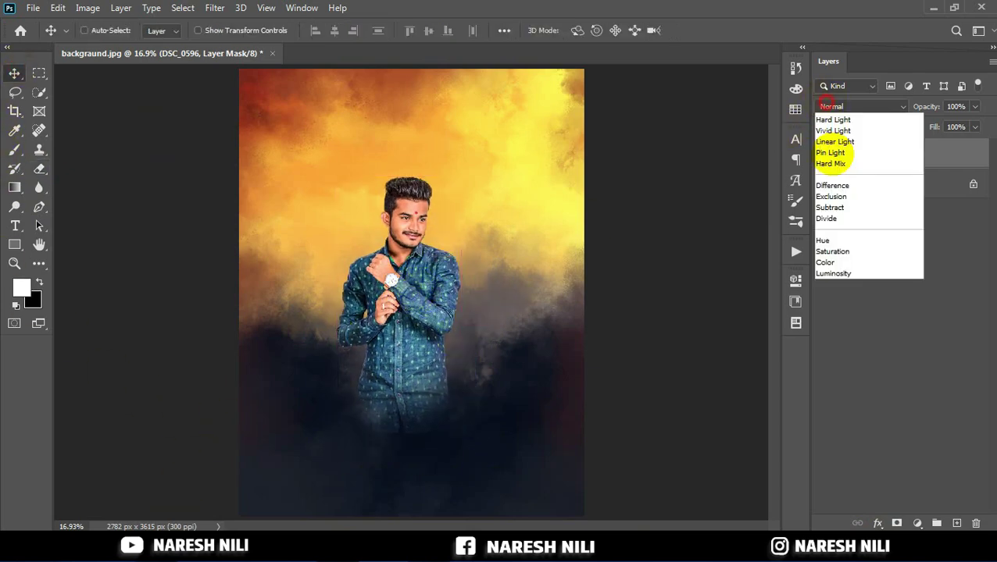
click(828, 119)
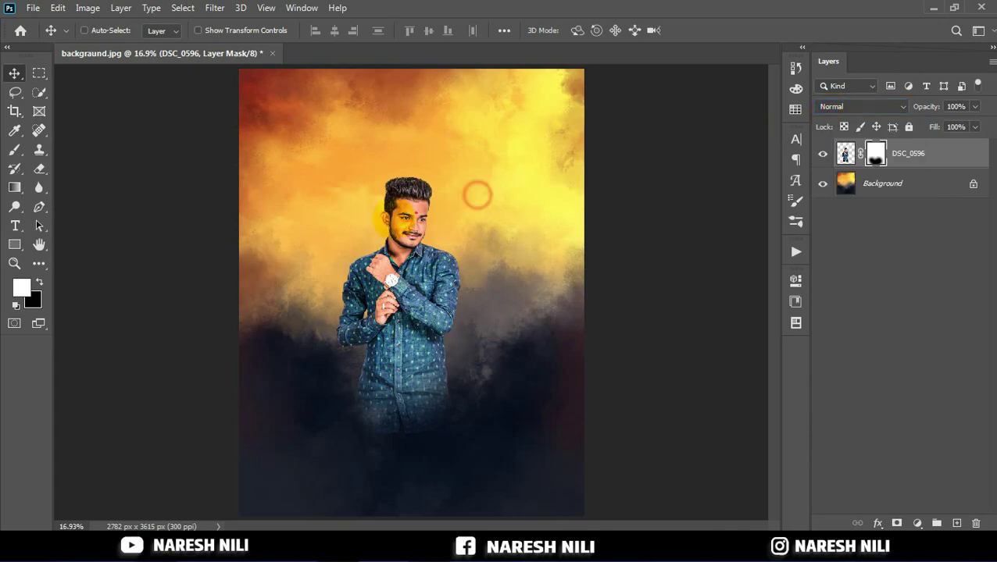
mouse_move(456, 267)
mouse_down()
mouse_move(379, 492)
mouse_move(337, 283)
mouse_up()
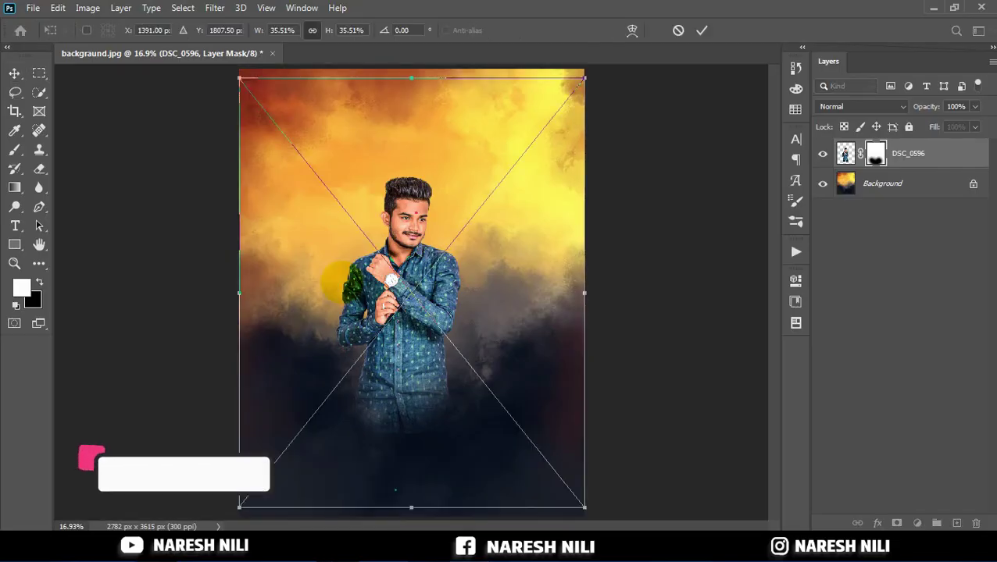
Step: Commit and resize the red-shirt DSC_3780 portrait, then start its Camera Raw Filter
click(701, 29)
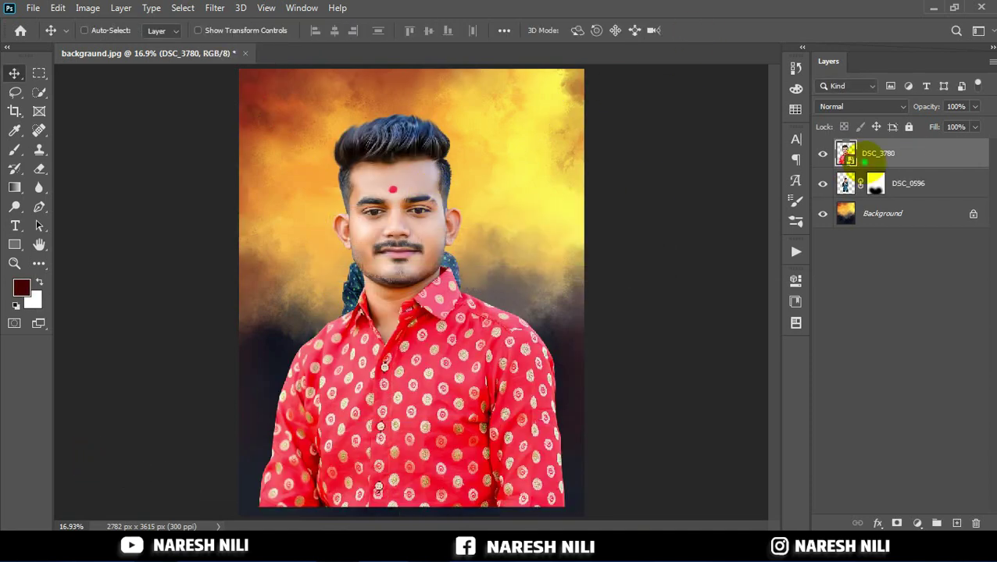
key(ctrl+t)
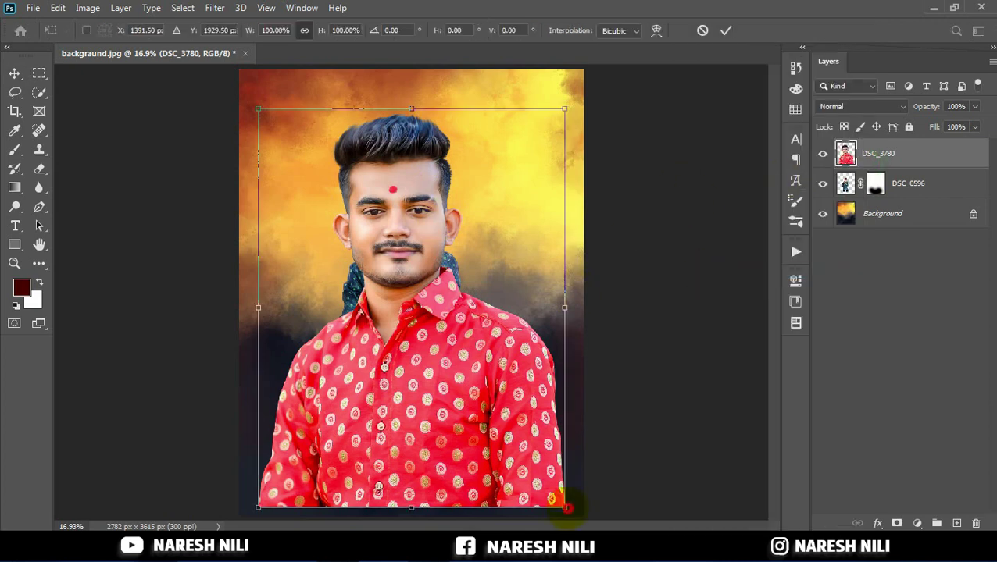
drag(562, 502, 547, 426)
drag(258, 109, 195, 27)
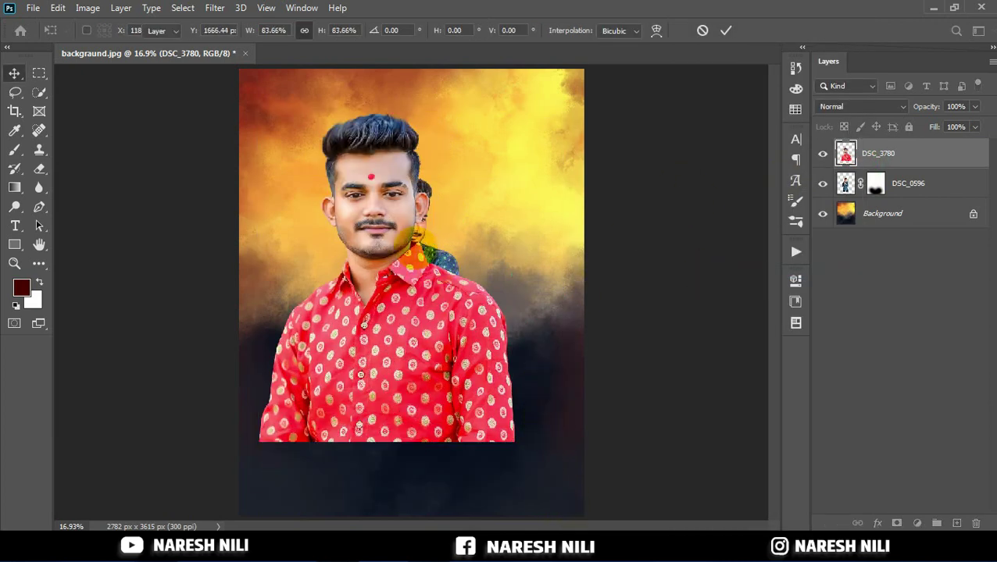
key(Return)
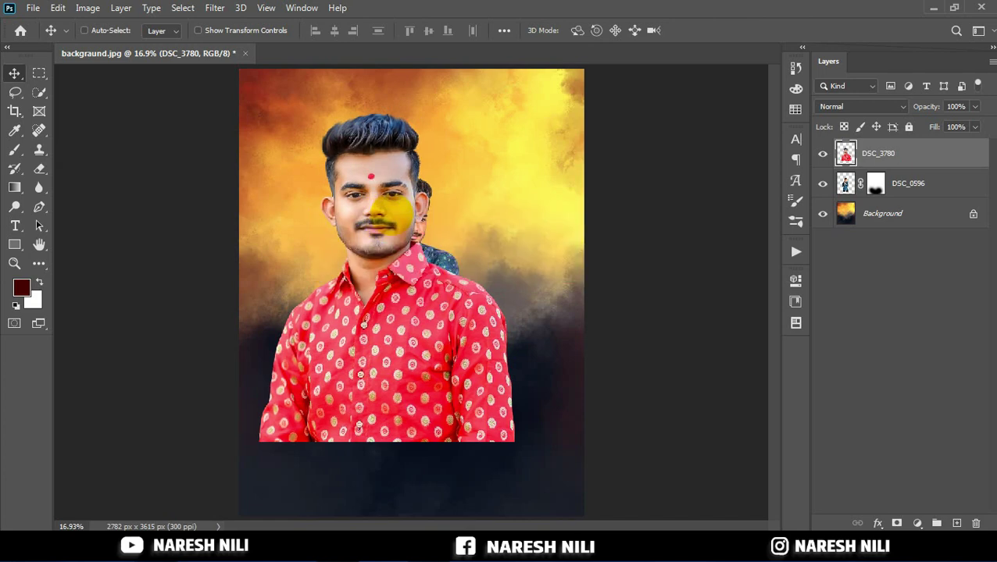
click(215, 8)
click(234, 123)
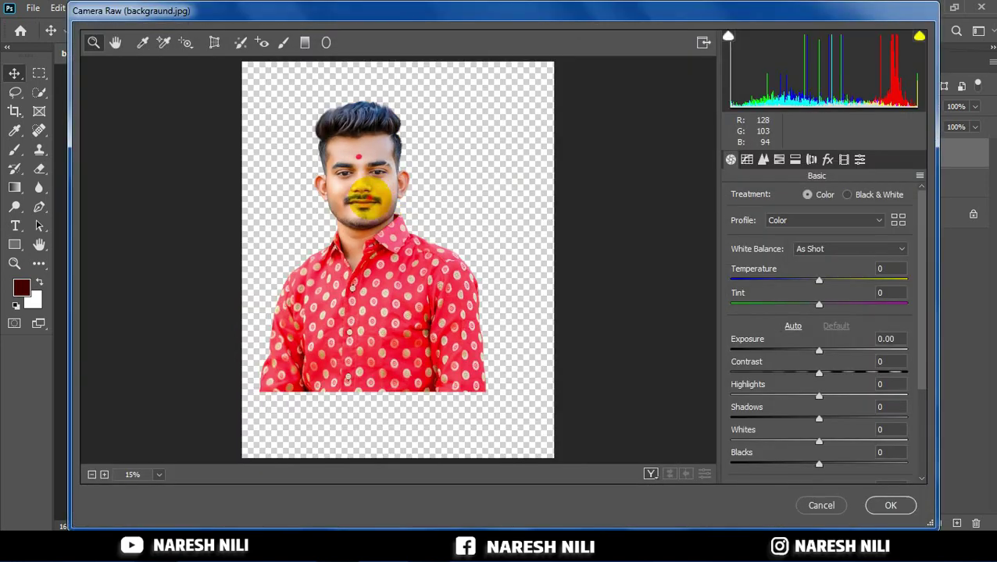
Step: Give DSC_3780 Texture +44, Clarity +72, Shadows +23, Blacks +18 and Vibrance +27
scroll(816, 344, down, 5)
scroll(820, 360, down, 1)
drag(819, 391, 862, 393)
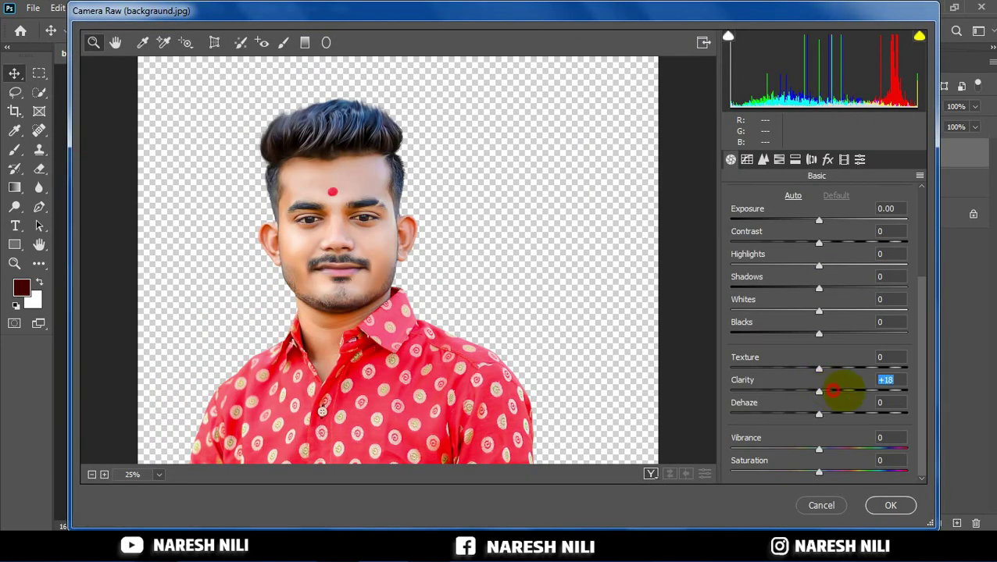
drag(819, 368, 857, 368)
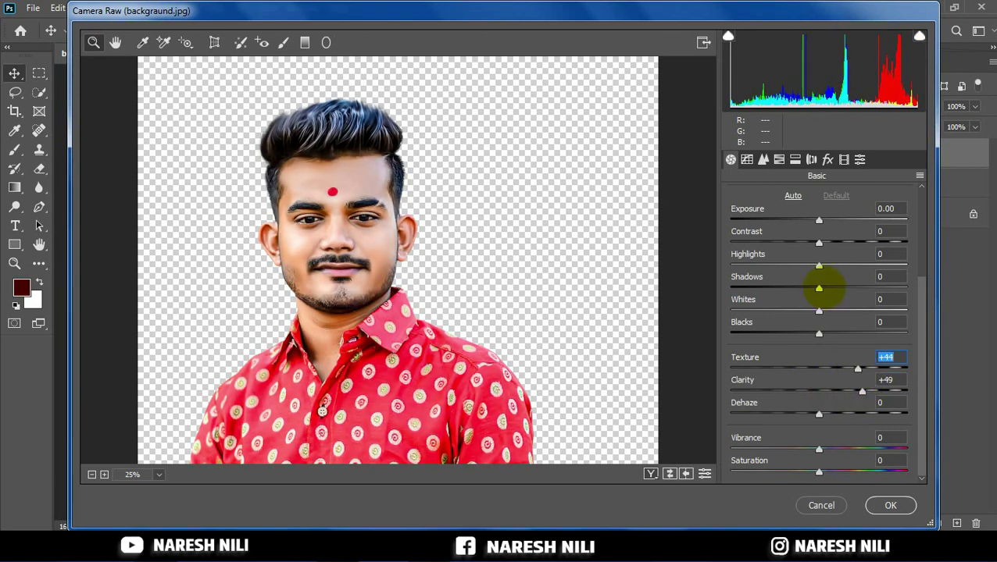
mouse_move(819, 288)
mouse_down()
mouse_move(850, 288)
mouse_move(839, 289)
mouse_up()
drag(818, 333, 835, 334)
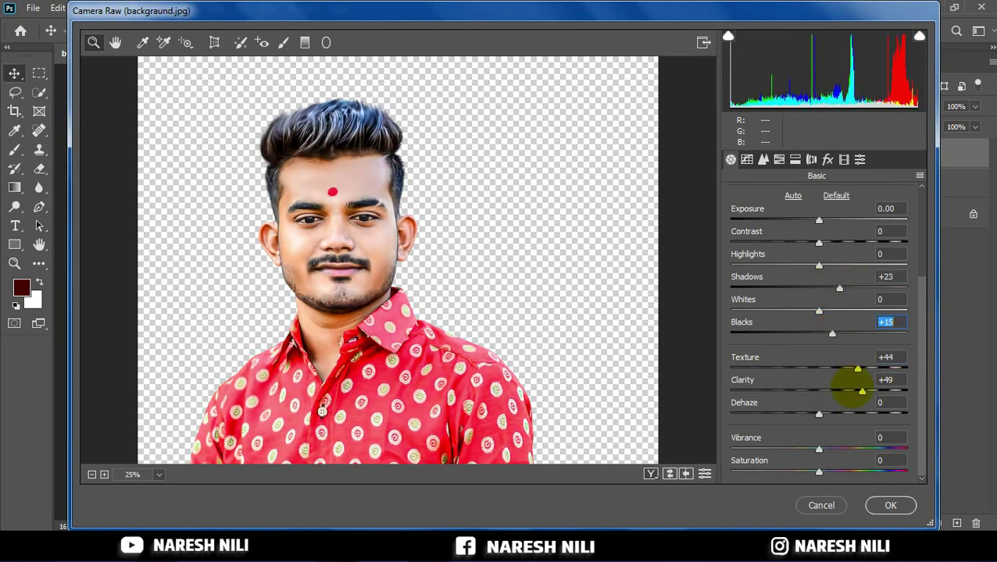
drag(862, 392, 881, 391)
drag(818, 449, 842, 450)
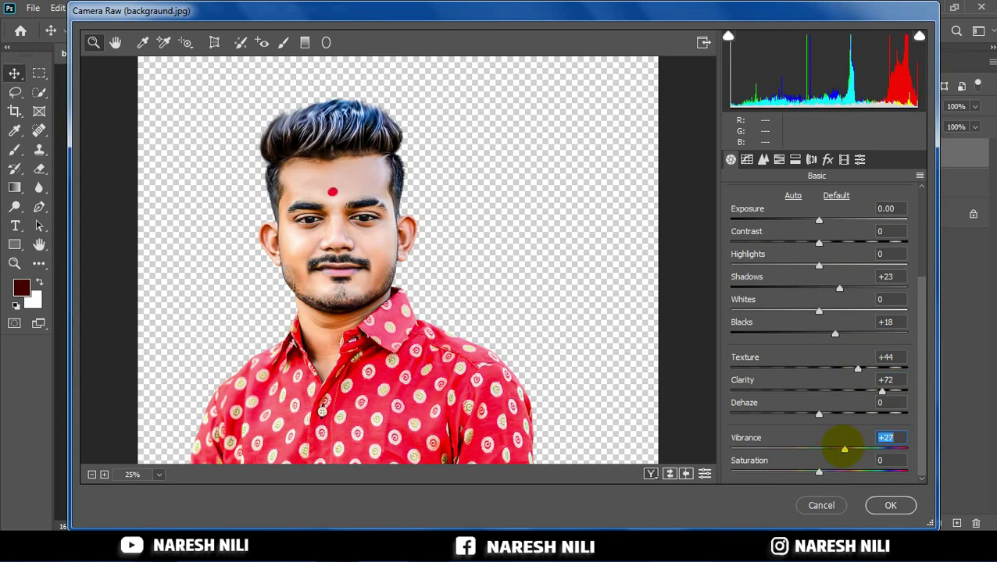
click(890, 505)
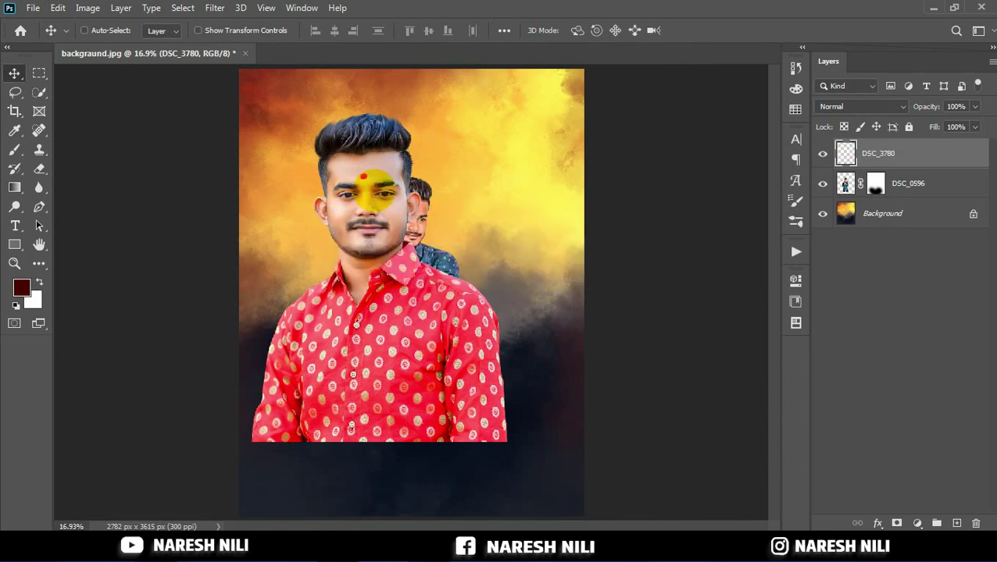
Step: Mask DSC_3780 and erase its lower red shirt into the dark background
click(896, 523)
click(39, 169)
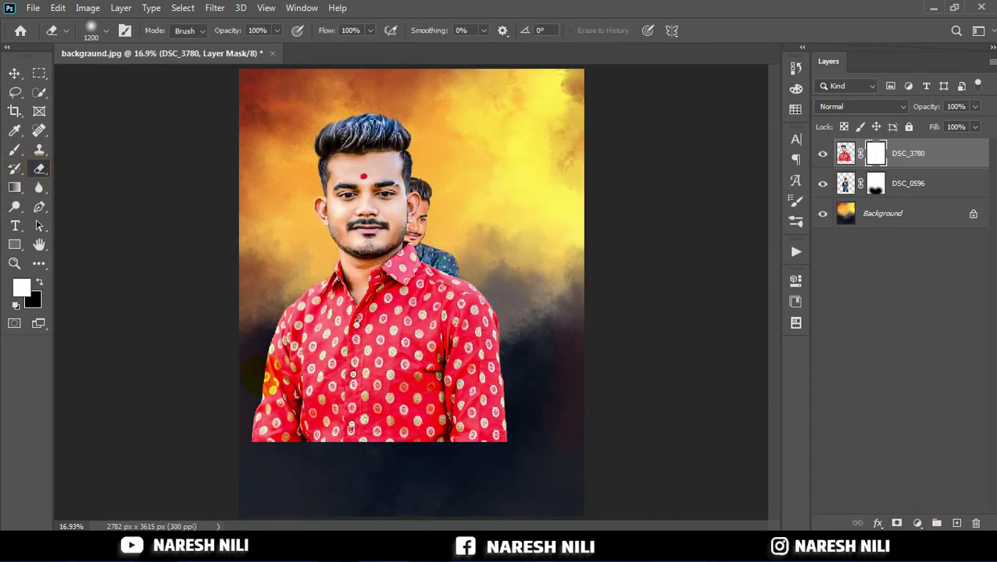
mouse_move(281, 469)
mouse_down()
mouse_move(360, 476)
mouse_move(438, 460)
mouse_up()
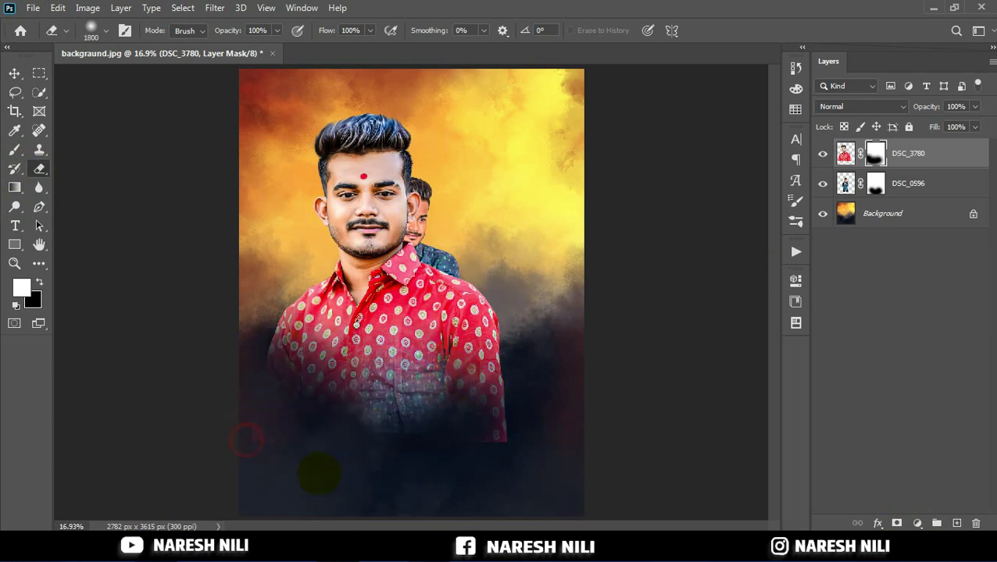
drag(519, 403, 329, 411)
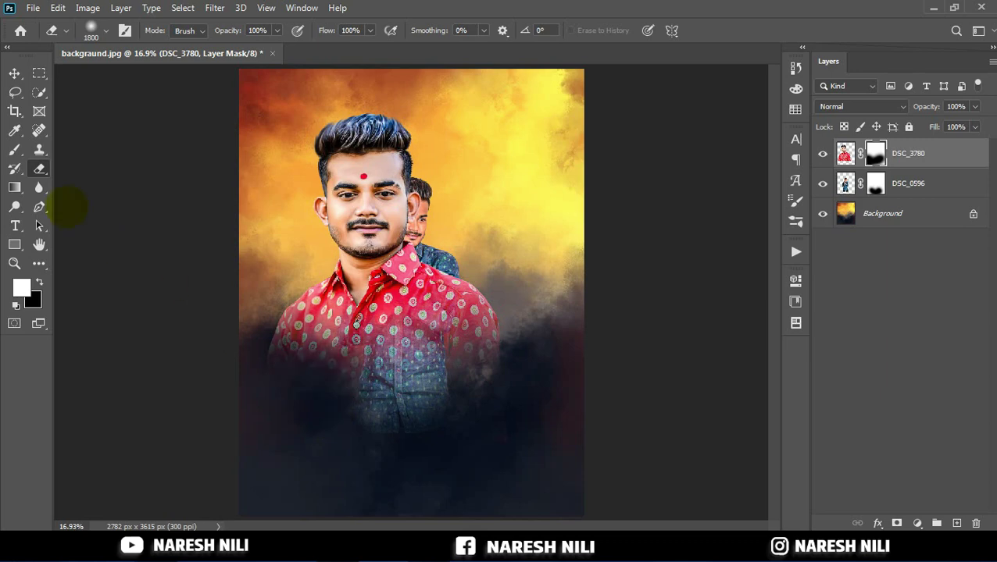
Step: Send DSC_3780 behind DSC_0596, set it to Luminosity, and reset the default colours
click(15, 72)
key(ctrl+bracketleft)
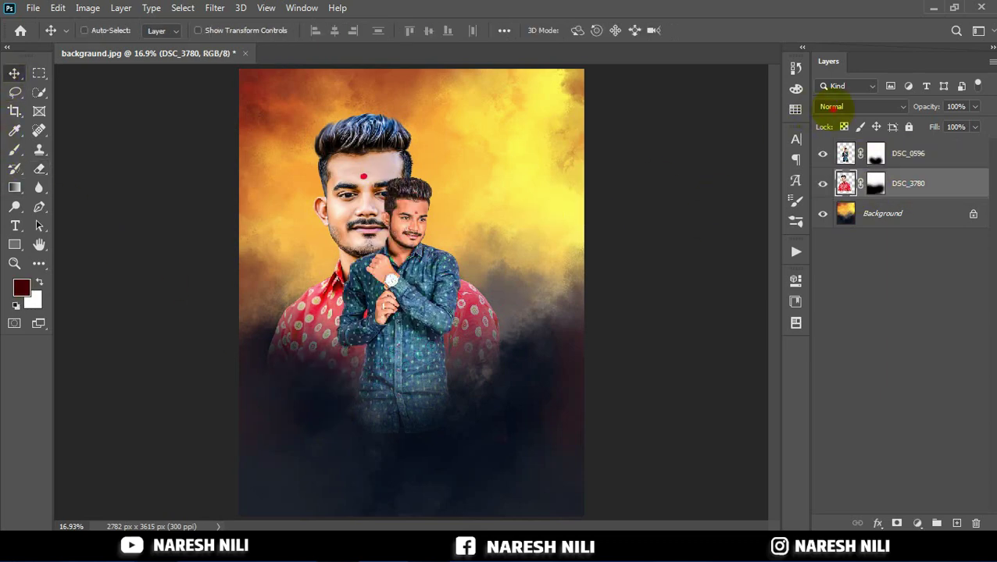
click(859, 106)
click(832, 459)
drag(547, 295, 534, 290)
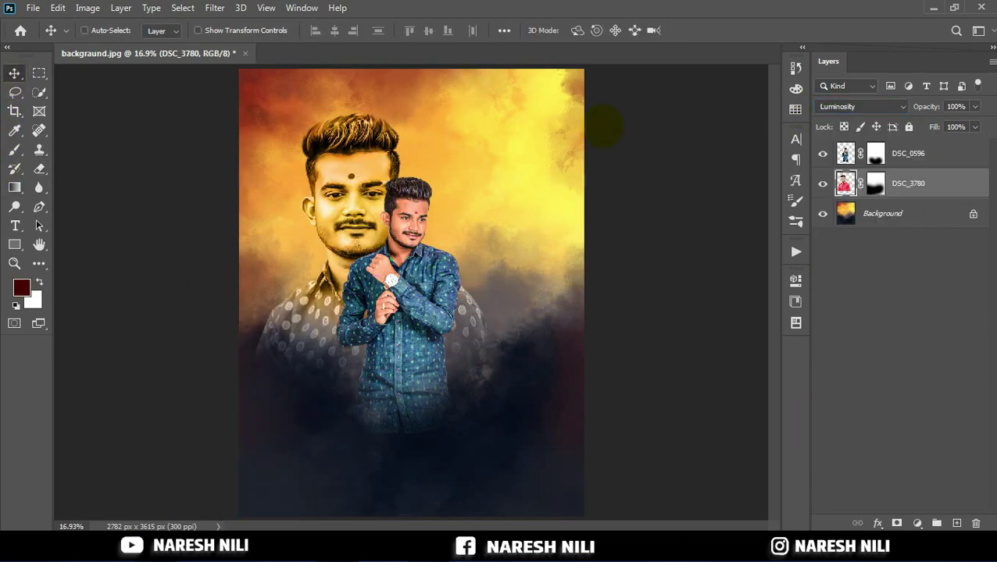
click(39, 168)
click(875, 183)
key(d)
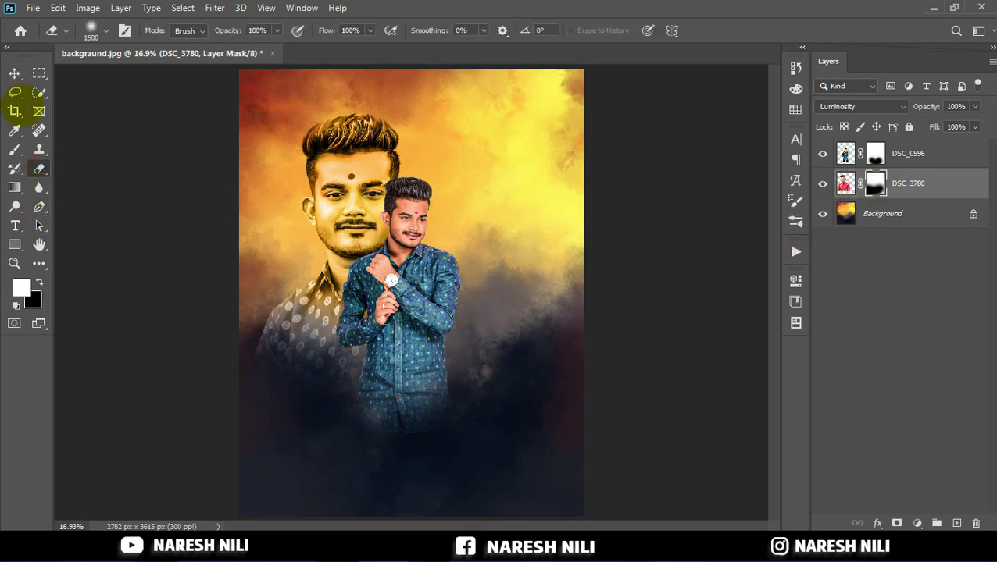
Step: With DSC_0596 selected, place the _DSC1274 photo into the poster
click(14, 72)
click(507, 252)
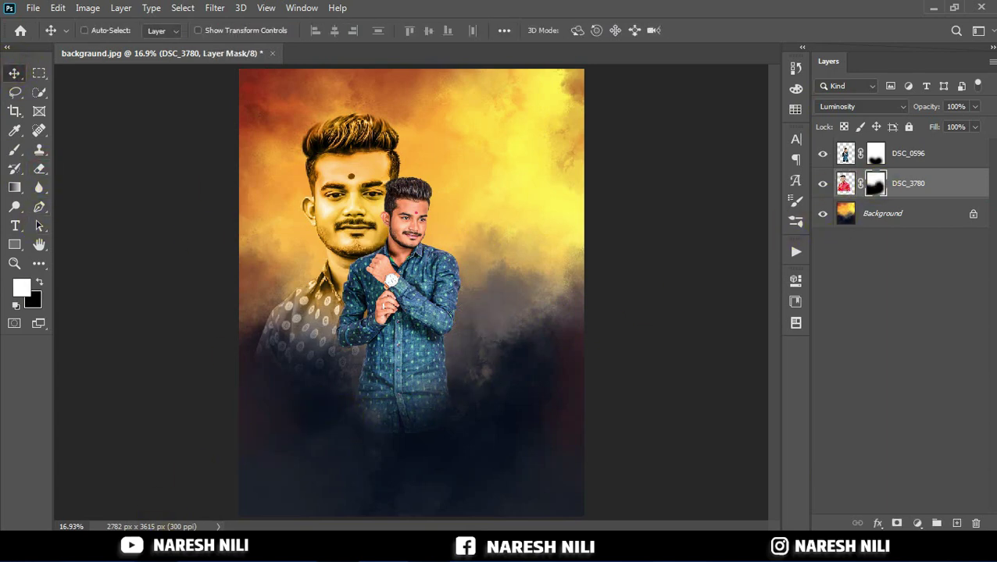
key(alt+Tab)
drag(172, 117, 335, 515)
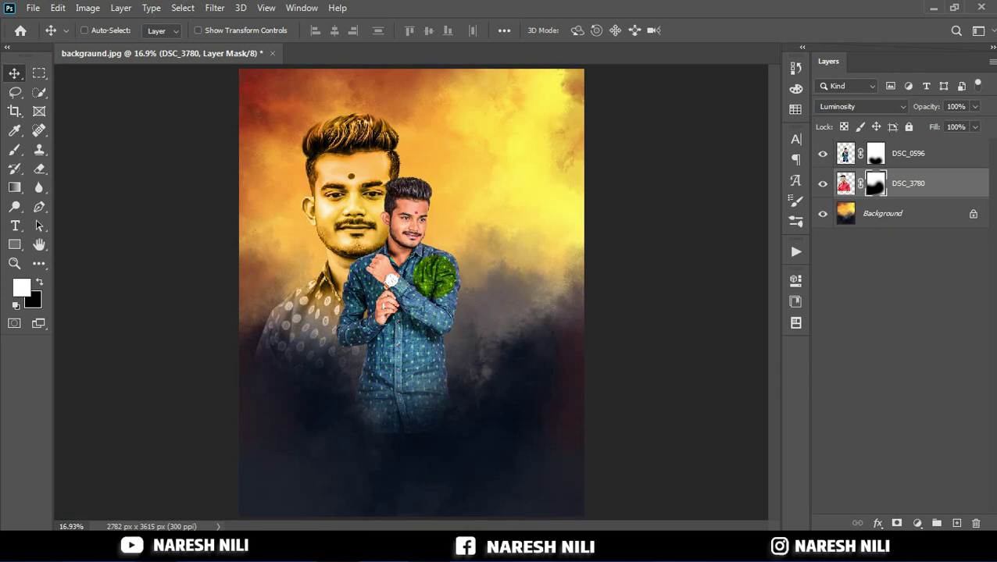
click(702, 30)
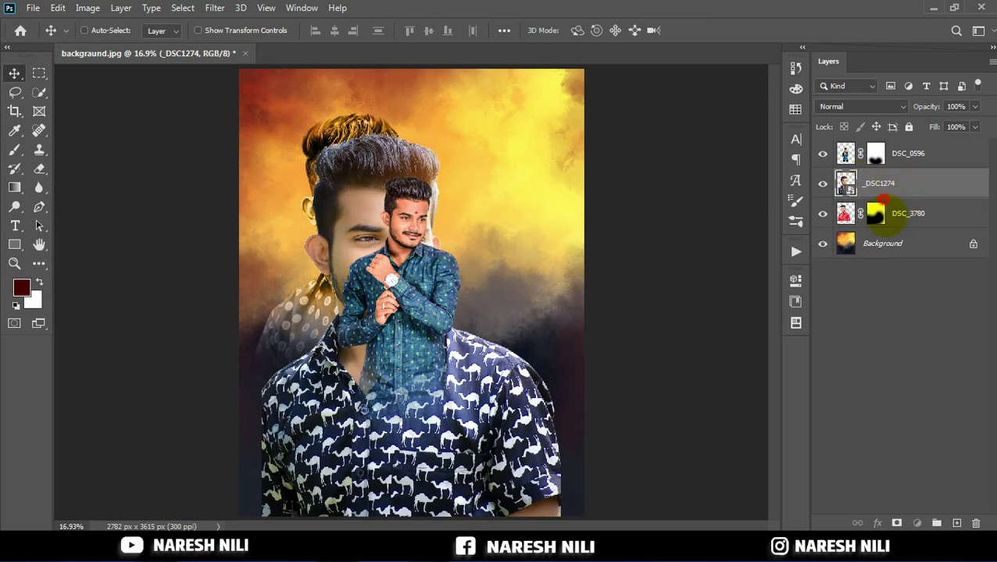
Step: Move _DSC1274 below DSC_3780, rasterize it, shift it right, and set it to Luminosity
drag(883, 202, 871, 214)
right_click(882, 213)
click(847, 269)
mouse_move(408, 211)
mouse_down()
mouse_move(439, 211)
mouse_move(443, 178)
mouse_up()
click(859, 106)
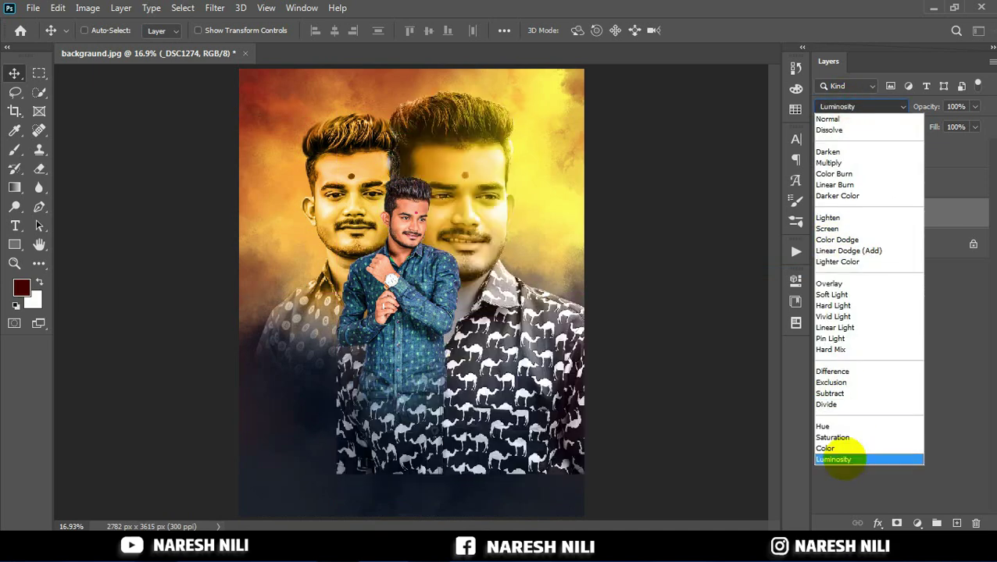
click(833, 460)
click(214, 8)
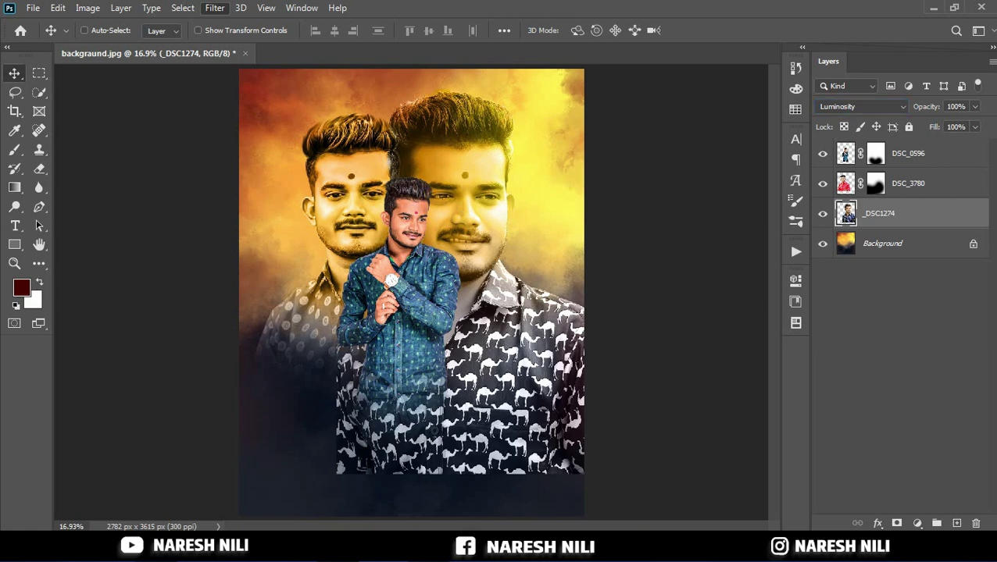
Step: Give _DSC1274 Texture +68, Clarity +78, Shadows +28, Blacks +64 and Vibrance +22
key(ctrl+shift+a)
scroll(818, 351, down, 3)
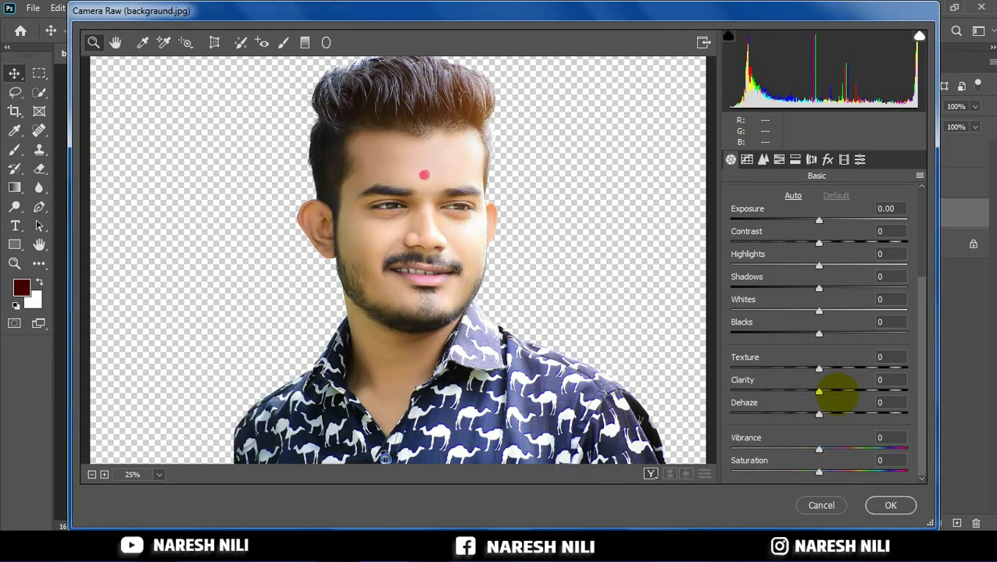
drag(834, 393, 878, 391)
drag(818, 367, 852, 368)
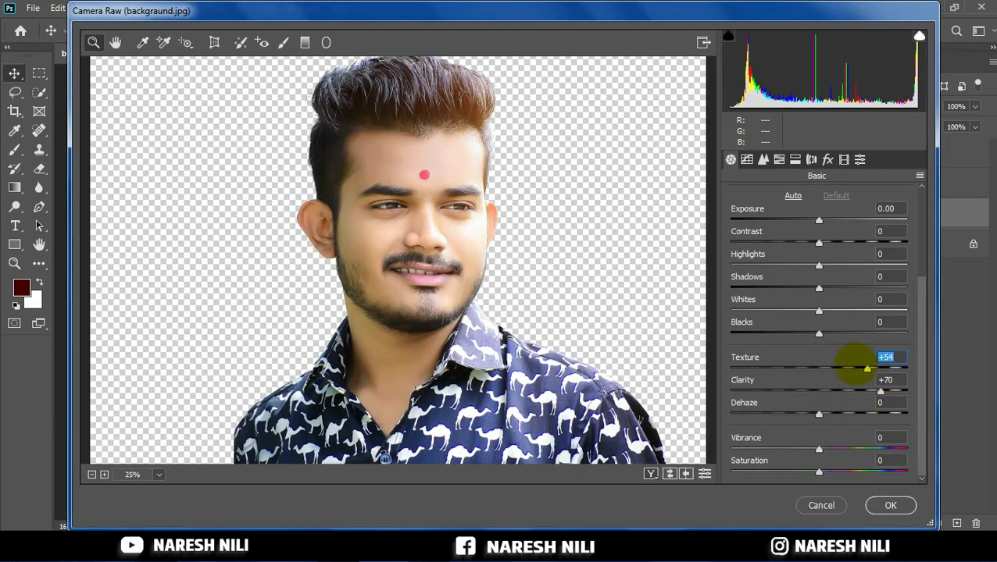
drag(818, 288, 843, 288)
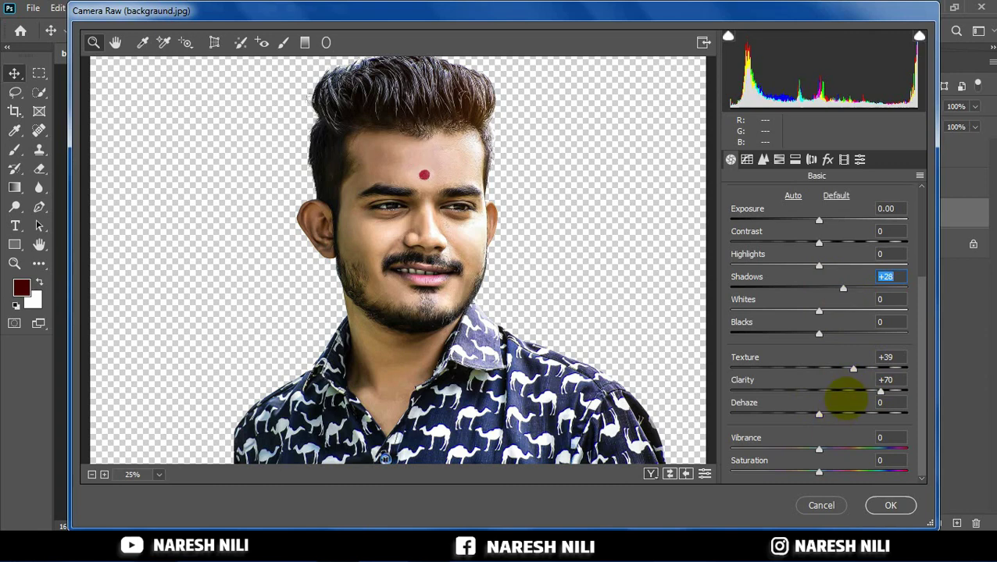
drag(852, 368, 879, 368)
drag(818, 334, 875, 334)
drag(818, 449, 837, 449)
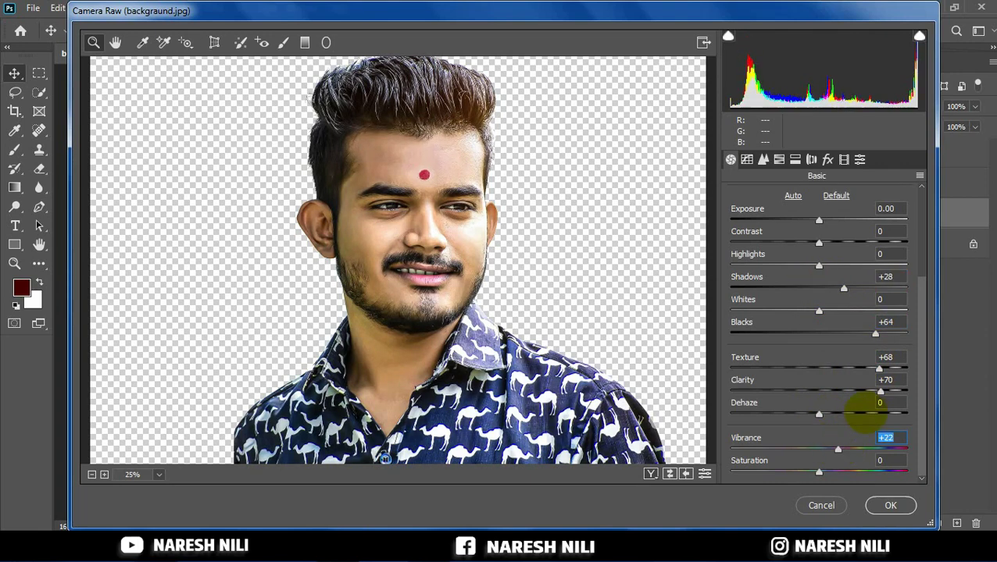
drag(880, 392, 888, 391)
click(891, 505)
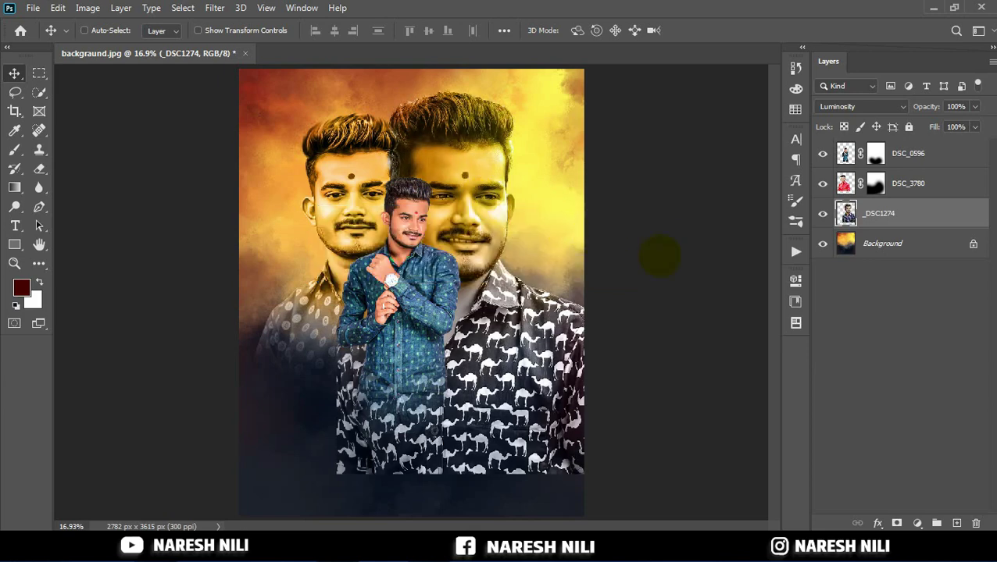
Step: Mask _DSC1274, hide the blue-shirt layers, and scale it to about 89%
click(895, 523)
click(822, 153)
click(822, 182)
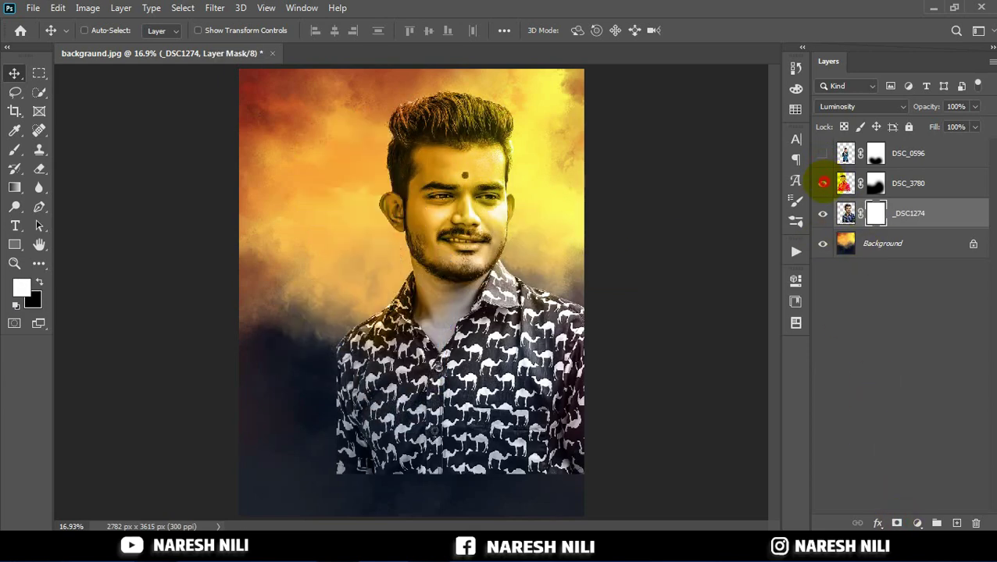
key(ctrl+t)
drag(634, 473, 612, 446)
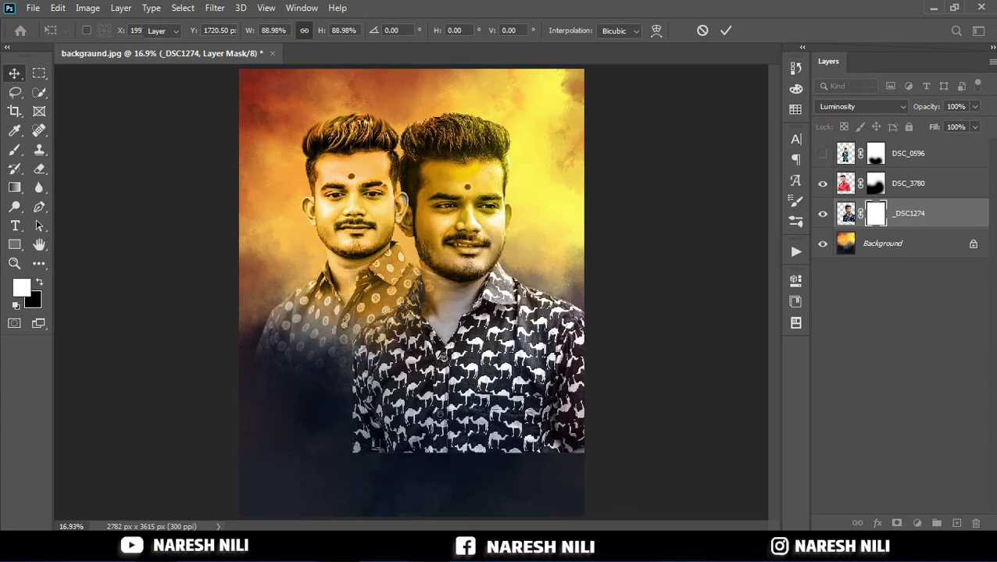
key(Return)
drag(460, 118, 435, 89)
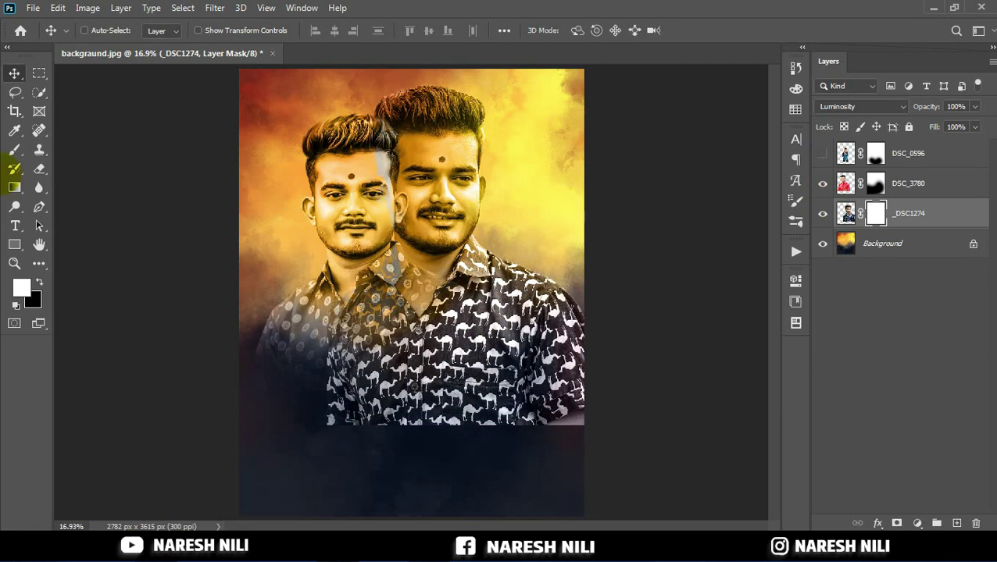
Step: Erase the lower camel shirt with a 1700 px brush, then reposition and restack the portrait
click(39, 169)
key(bracketright)
key(bracketright)
mouse_move(598, 364)
mouse_down()
mouse_move(567, 367)
mouse_move(574, 344)
mouse_move(484, 441)
mouse_move(582, 307)
mouse_move(417, 423)
mouse_up()
click(14, 73)
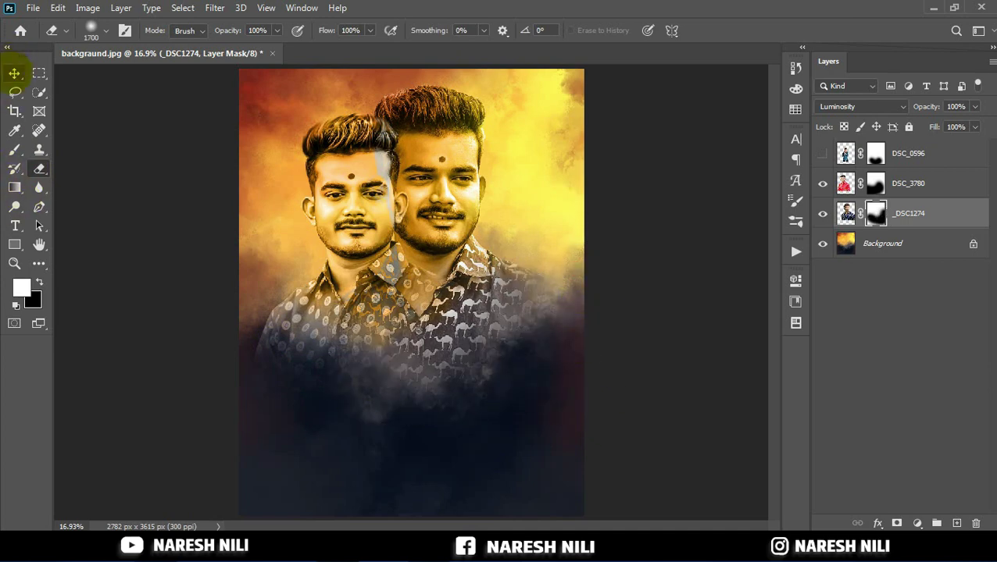
drag(456, 109, 478, 127)
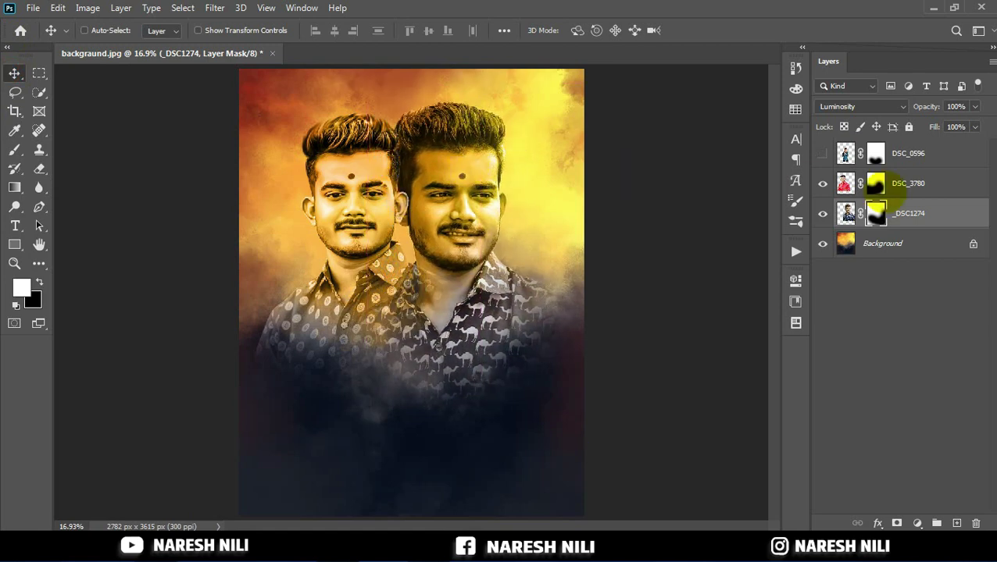
click(822, 153)
drag(482, 204, 500, 188)
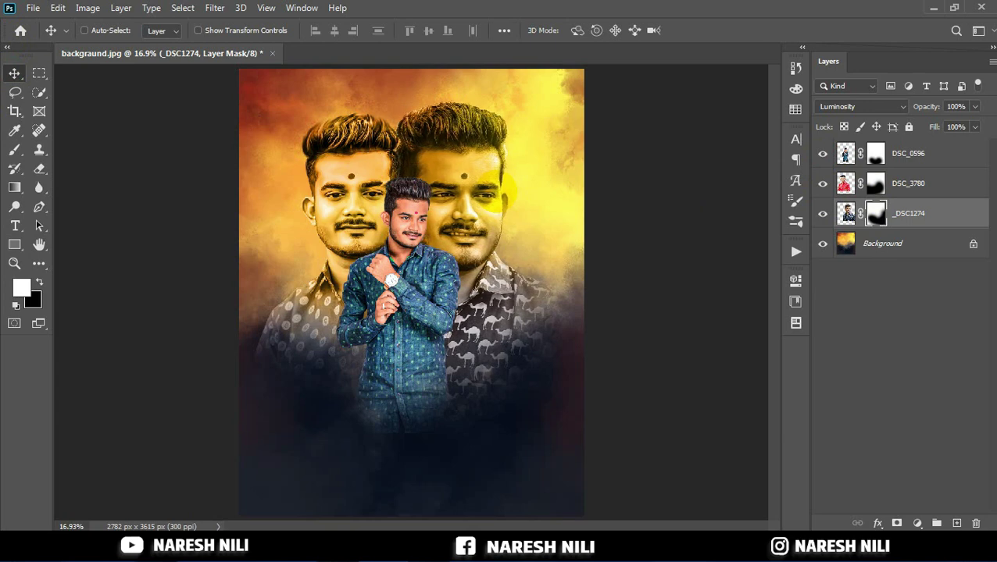
drag(883, 213, 909, 185)
key(ctrl+t)
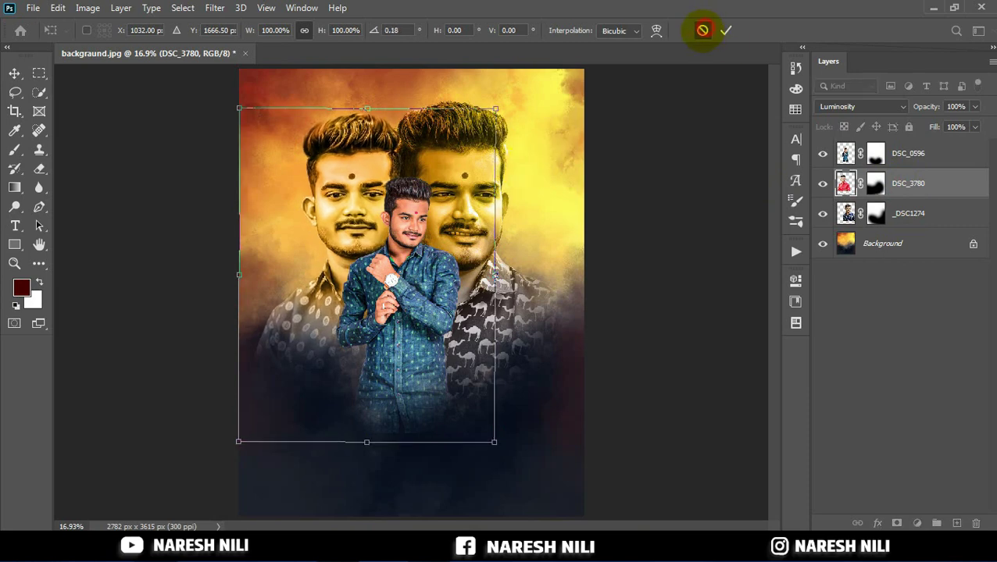
Step: Scale the _DSC1274 portrait up to about 106.84%, then zoom in on the portrait faces
click(703, 30)
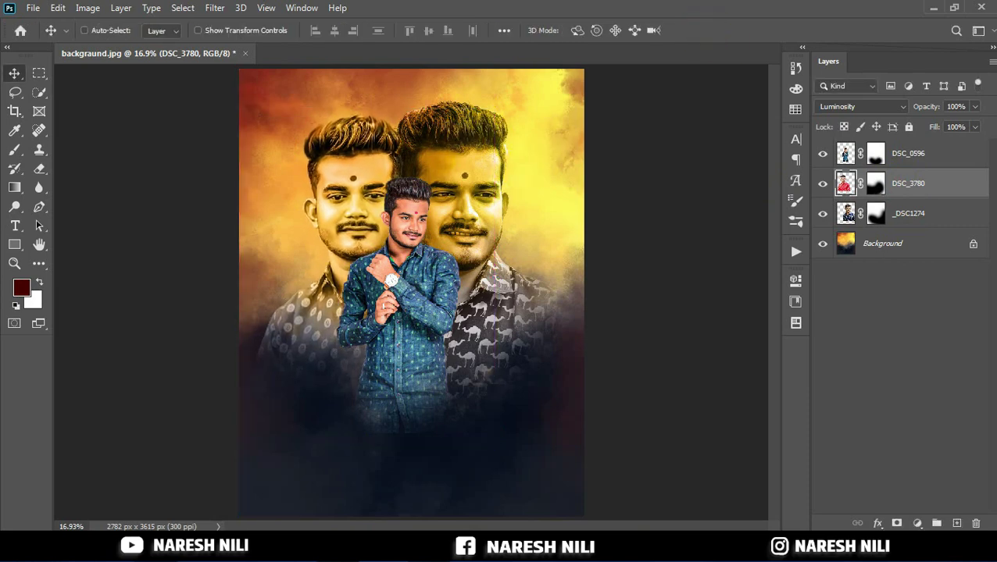
click(922, 152)
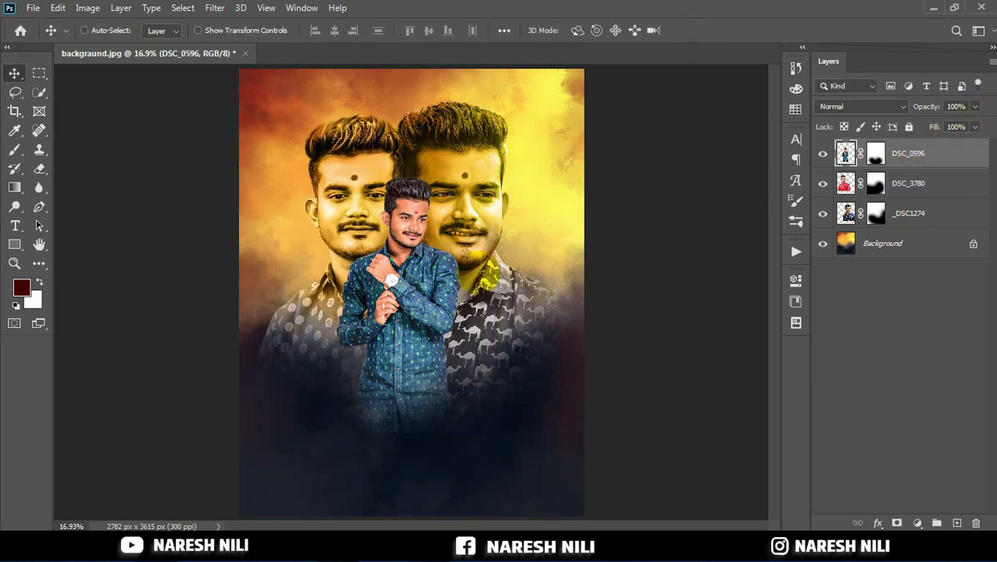
click(855, 213)
key(ctrl+t)
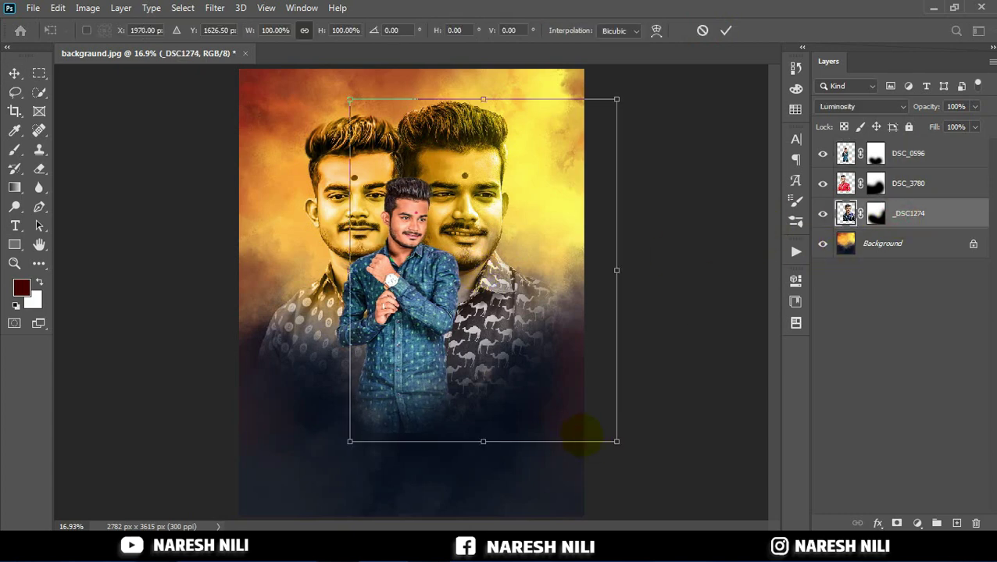
drag(618, 440, 629, 443)
click(726, 29)
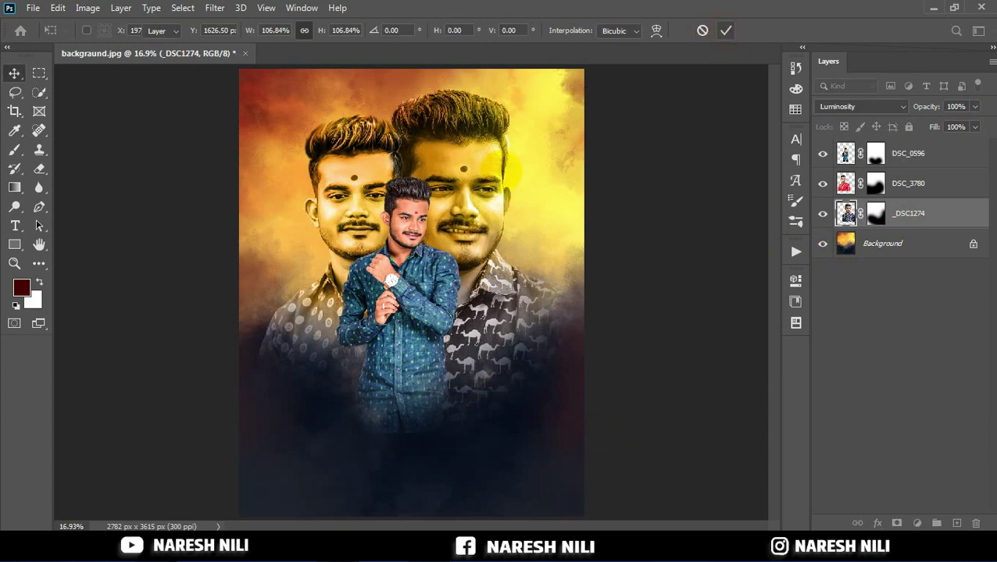
key(z)
drag(269, 70, 516, 366)
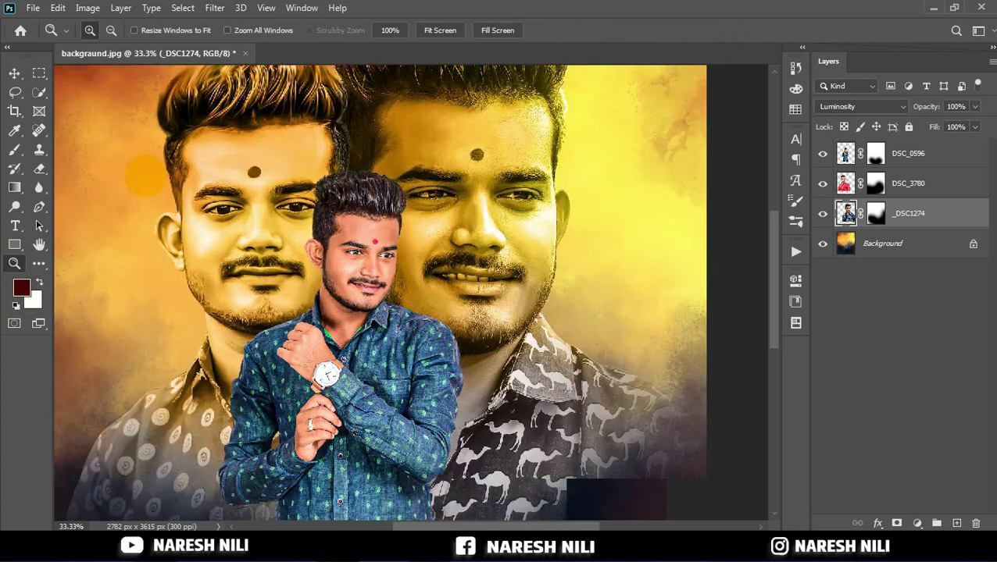
Step: Smudge the portrait face edges with the Smudge tool, using brush sizes between 65 and 150 px
click(15, 206)
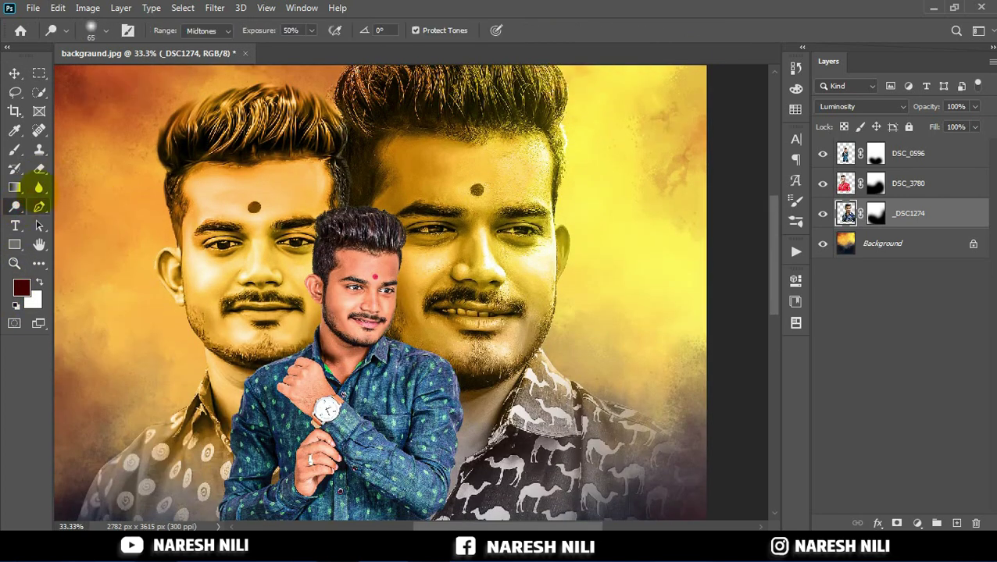
right_click(38, 187)
click(85, 210)
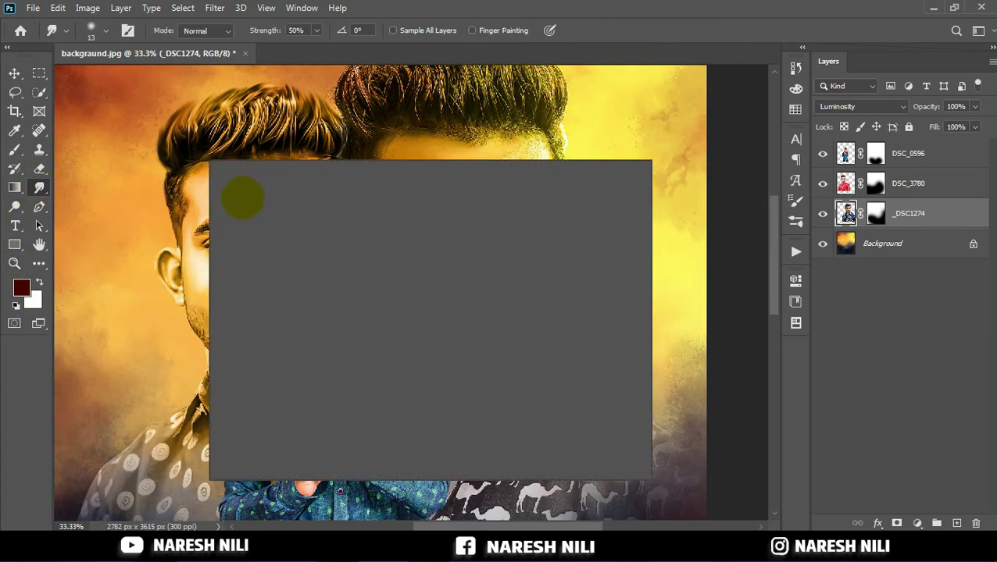
drag(242, 197, 196, 201)
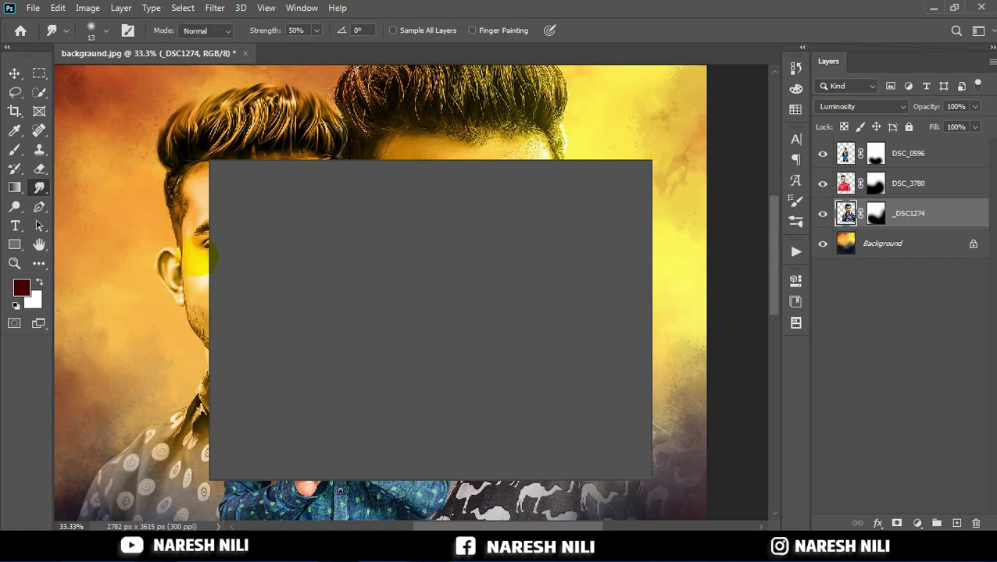
click(246, 314)
key(Return)
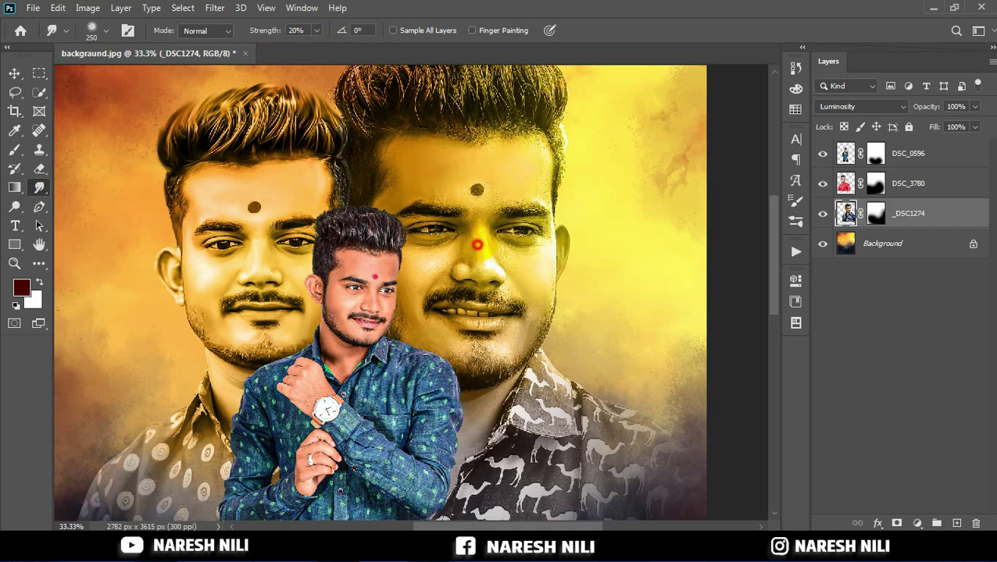
key(alt+period)
key(bracketleft)
key(bracketleft)
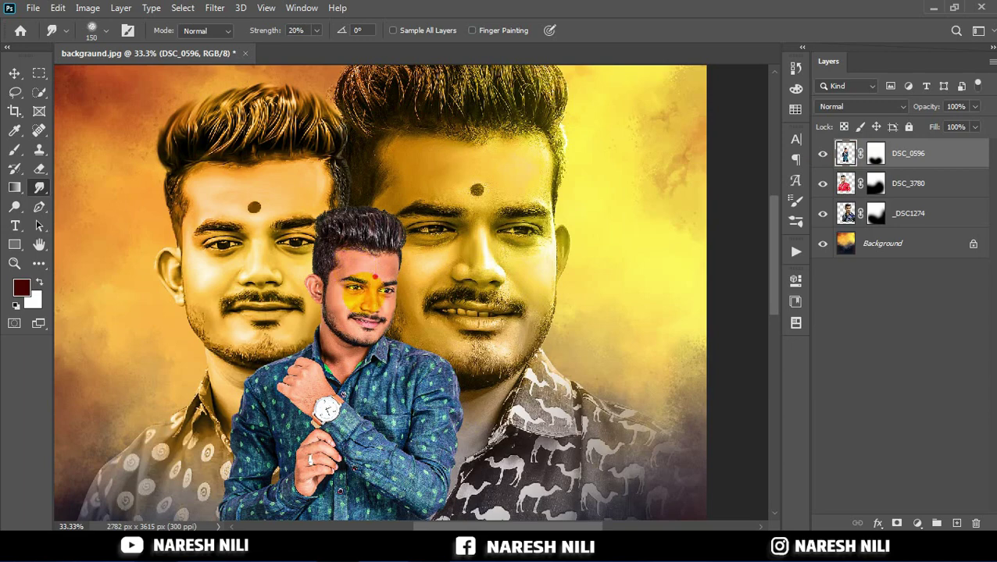
scroll(359, 290, up, 1)
key(bracketleft)
key(bracketleft)
scroll(359, 291, up, 2)
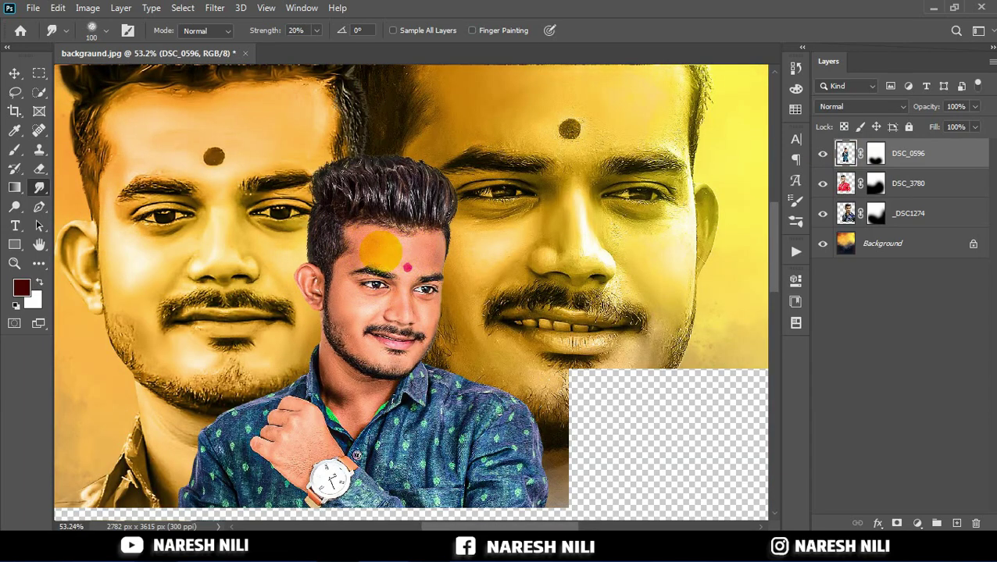
Step: Link the three portrait layers together and drag the orange glow flare image onto the poster
key(z)
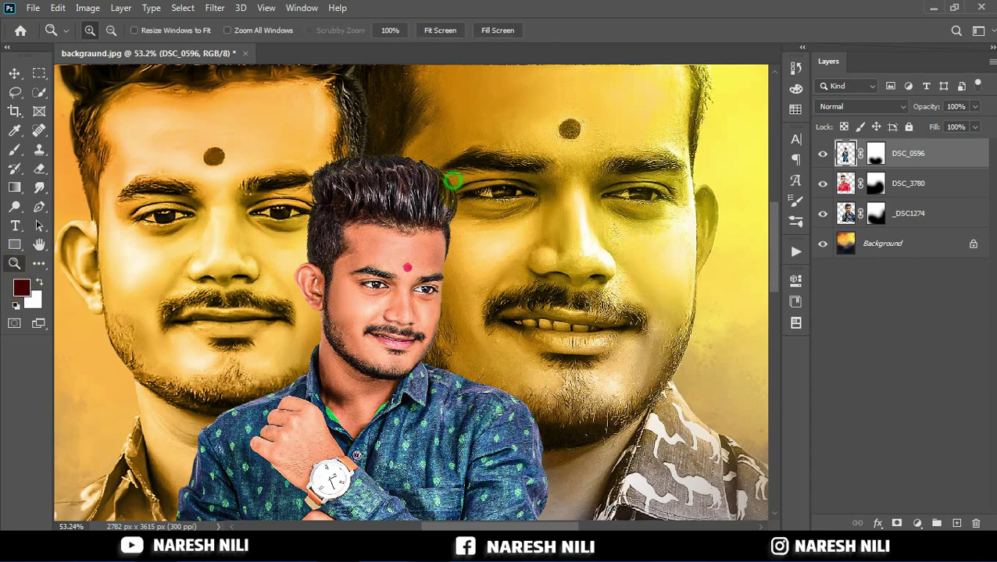
key(ctrl+0)
key(v)
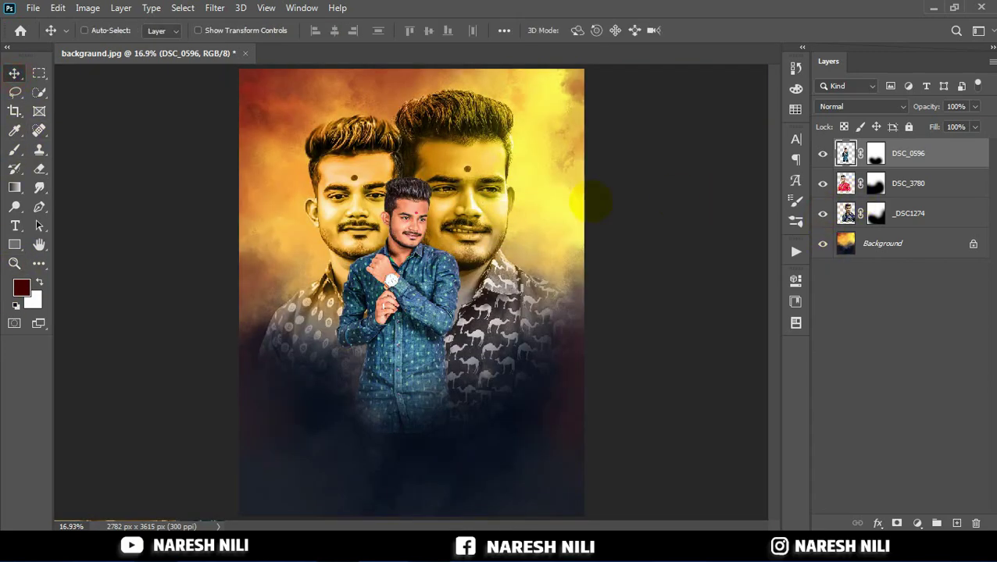
shift+click(910, 212)
click(857, 523)
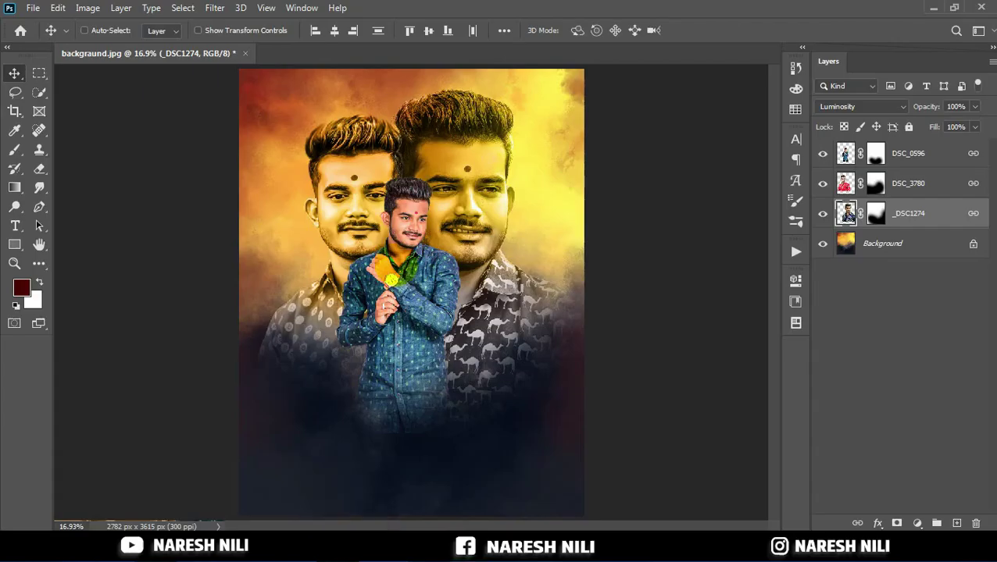
drag(406, 488, 395, 270)
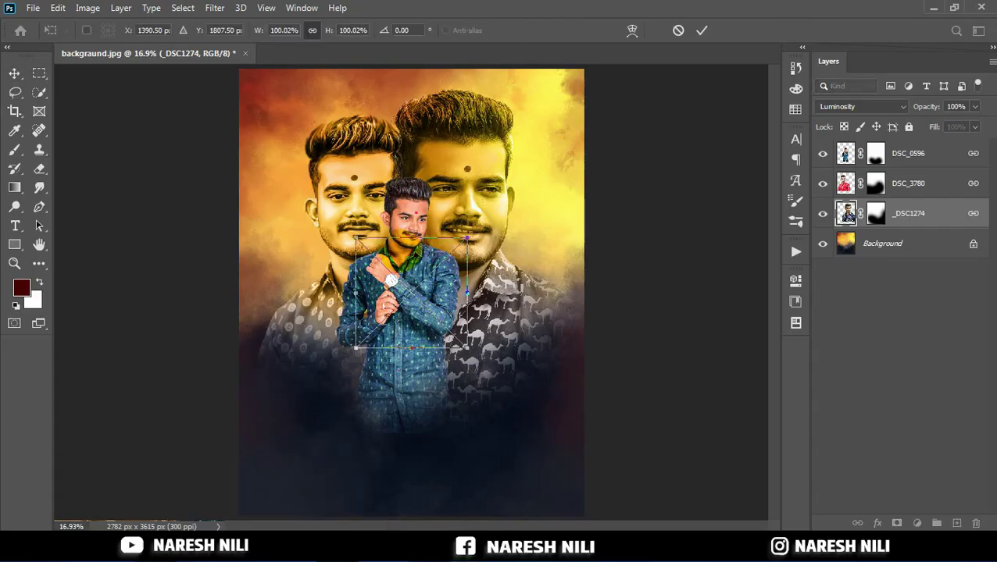
Step: Put the flare above the portraits in Screen blend mode with a Hue/Saturation hue of +2
click(702, 30)
drag(847, 215, 850, 106)
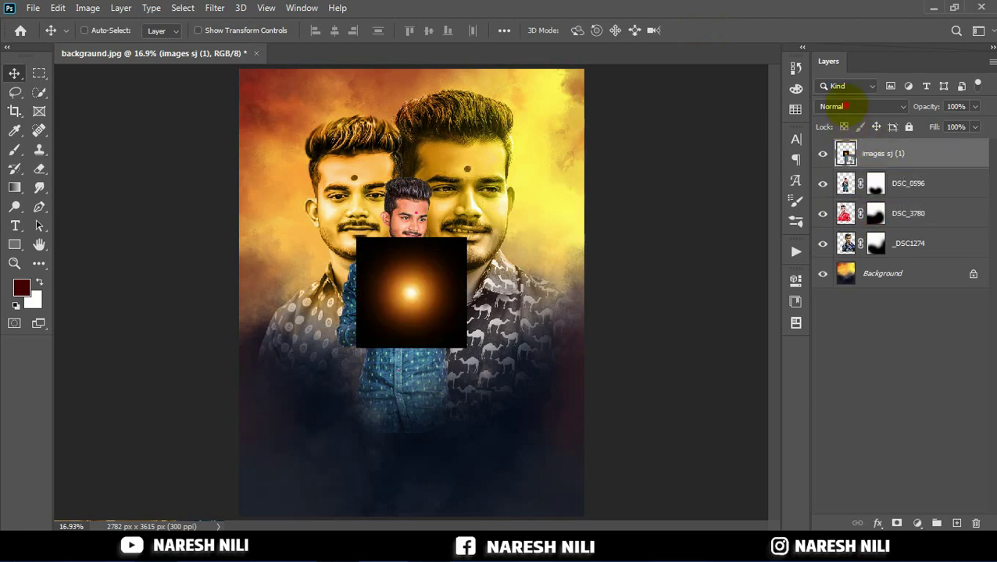
click(846, 106)
click(853, 224)
drag(398, 313, 398, 309)
click(88, 8)
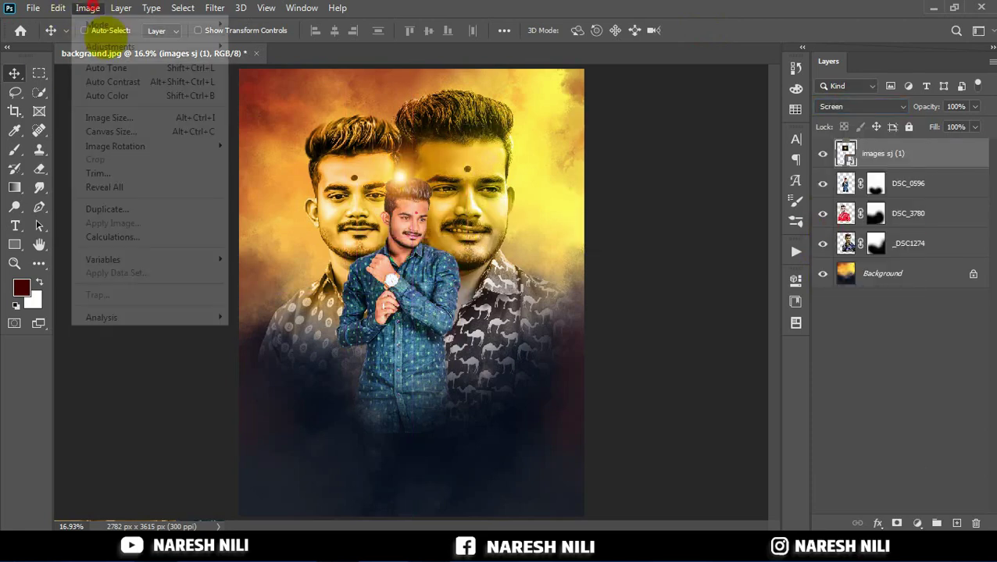
click(278, 122)
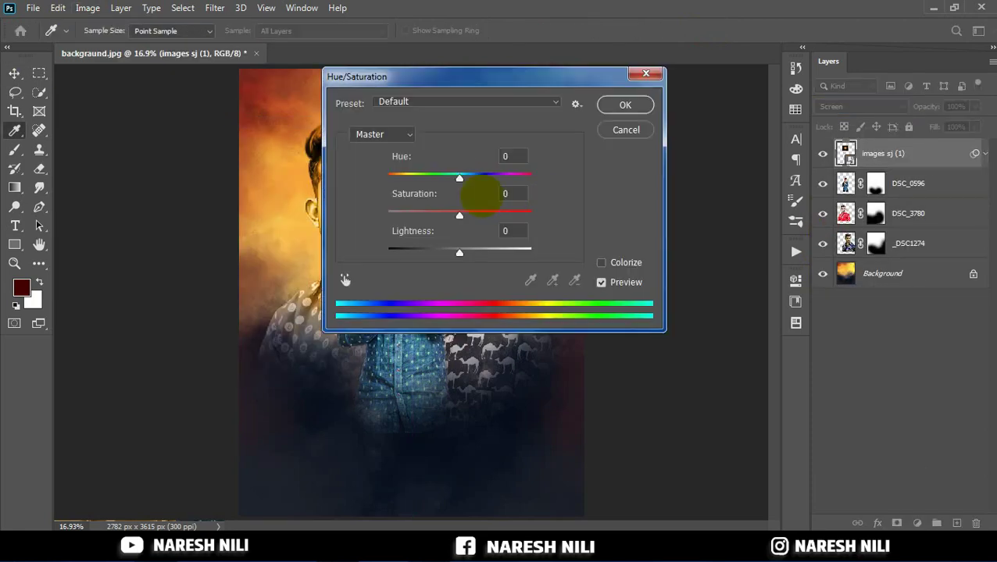
drag(459, 178, 460, 179)
click(624, 105)
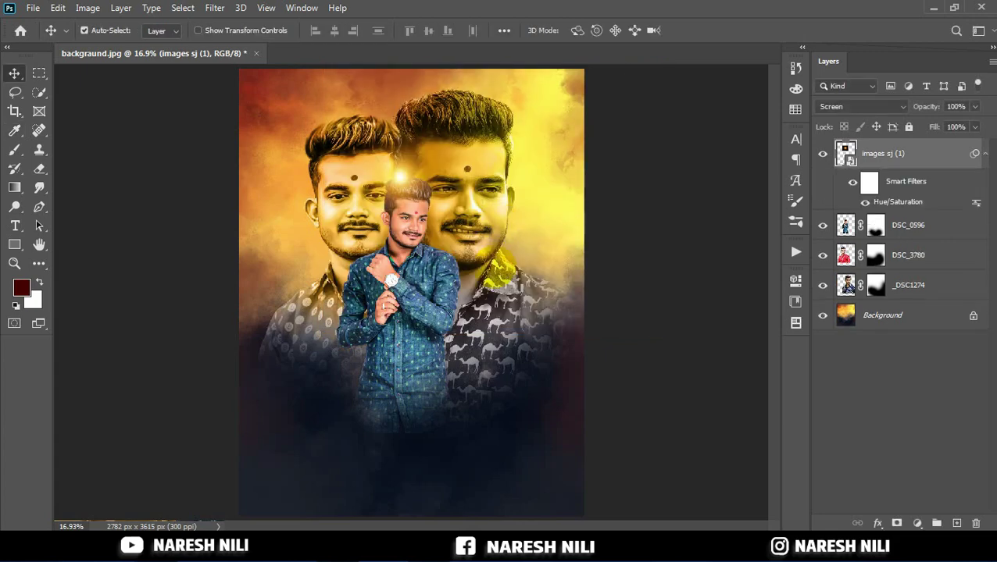
Step: Rasterize the flare layer and shrink it to about 77.56%
key(ctrl+t)
click(522, 222)
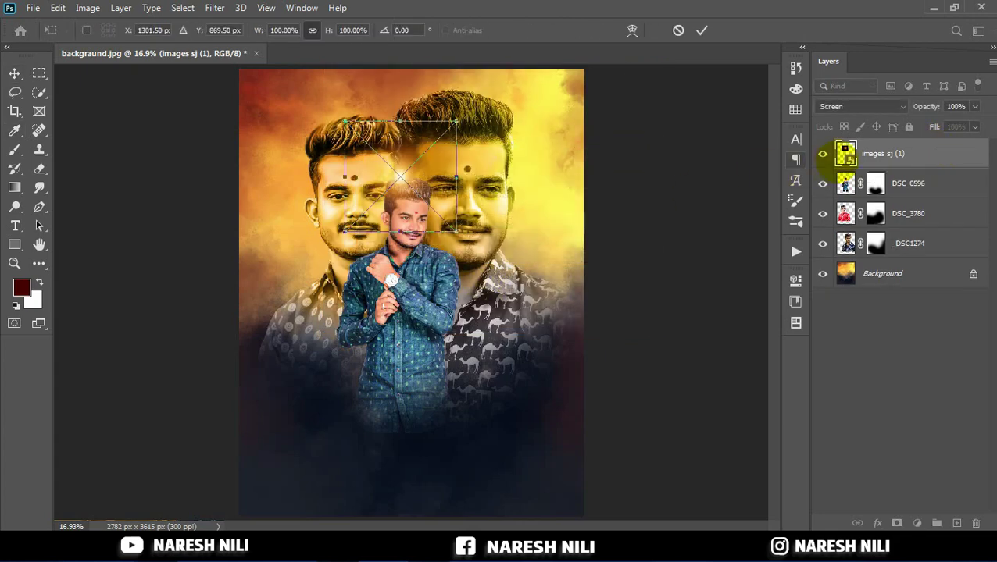
key(Return)
right_click(869, 160)
click(723, 271)
key(ctrl+t)
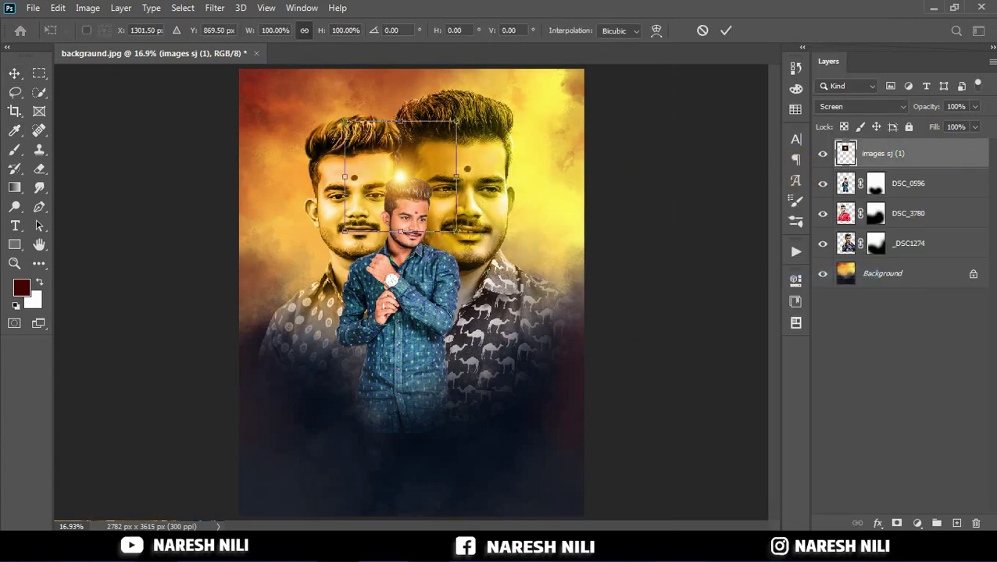
drag(456, 176, 447, 176)
click(725, 30)
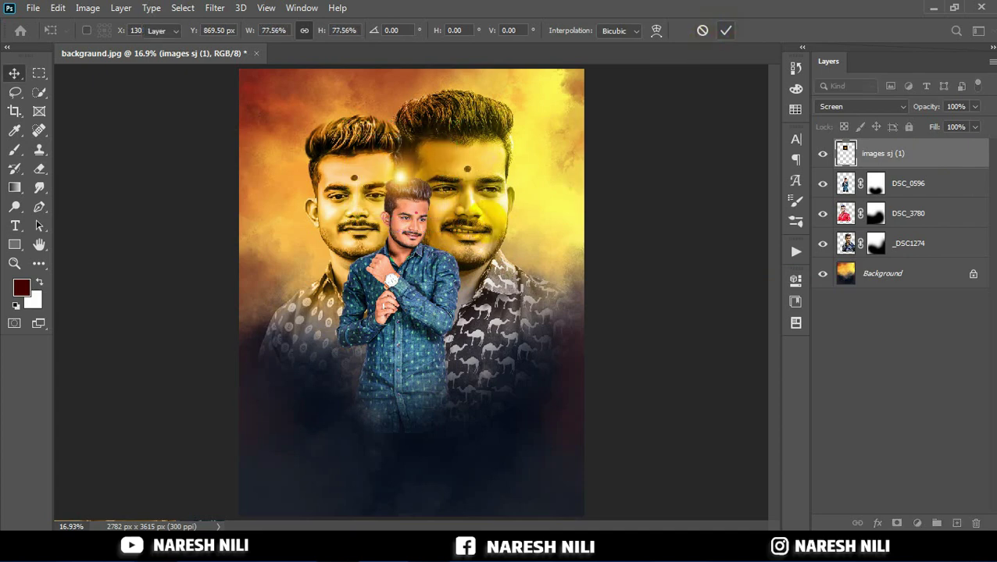
Step: Link the flare with the portraits and shift them all slightly left
shift+click(908, 237)
click(857, 522)
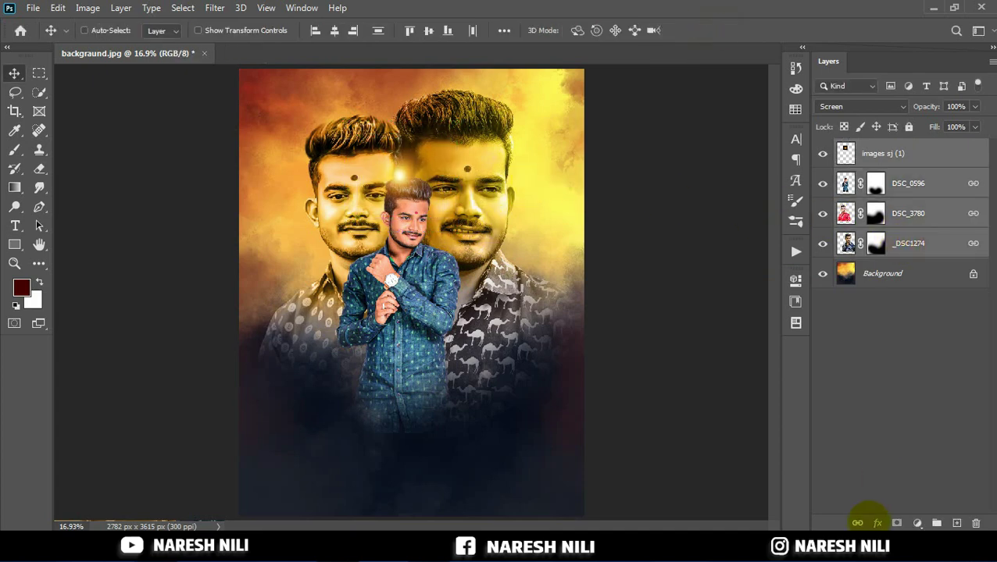
drag(500, 332, 519, 320)
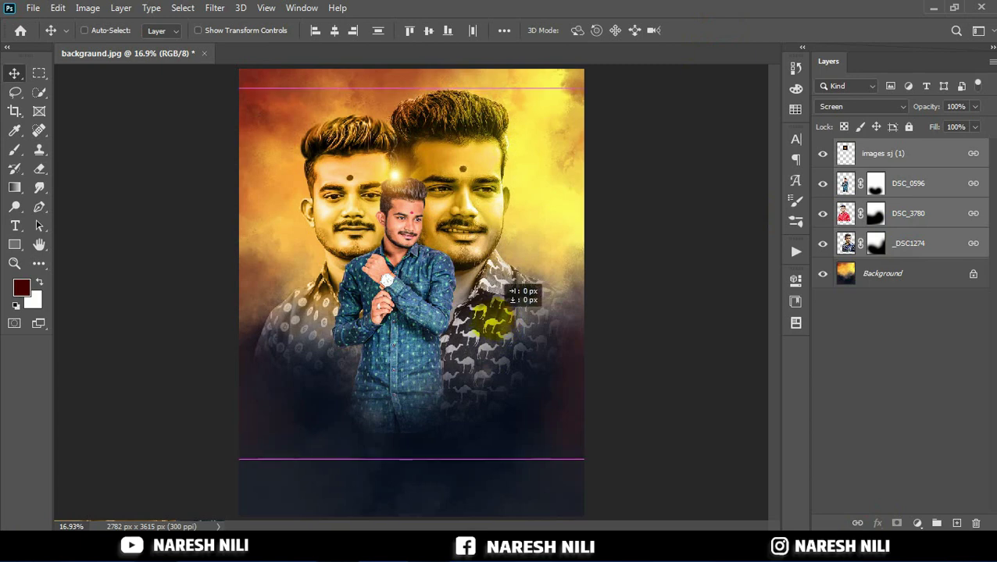
click(909, 243)
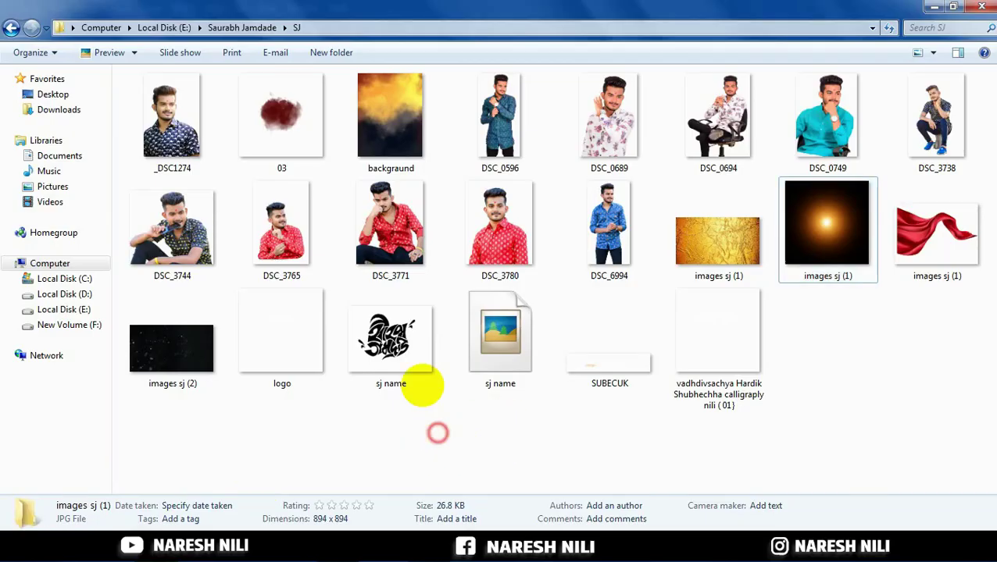
Step: Drag the red 03 splash file from Explorer into the Photoshop poster
mouse_move(311, 123)
mouse_down()
mouse_move(334, 517)
mouse_move(377, 278)
mouse_up()
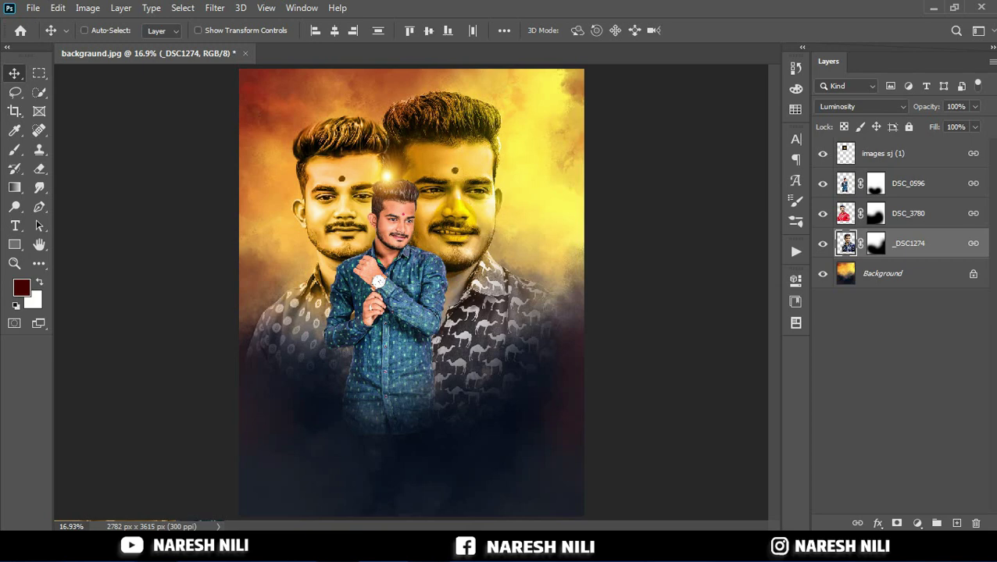
Step: Commit the 03 splash, move it to the top of the layer stack and rasterize it
key(ctrl+t)
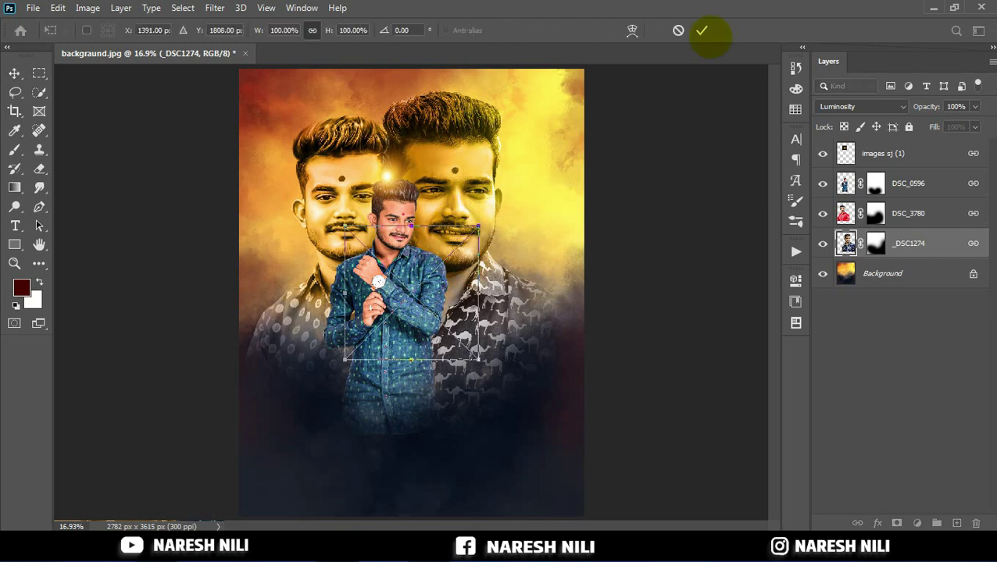
click(703, 31)
drag(868, 260, 868, 149)
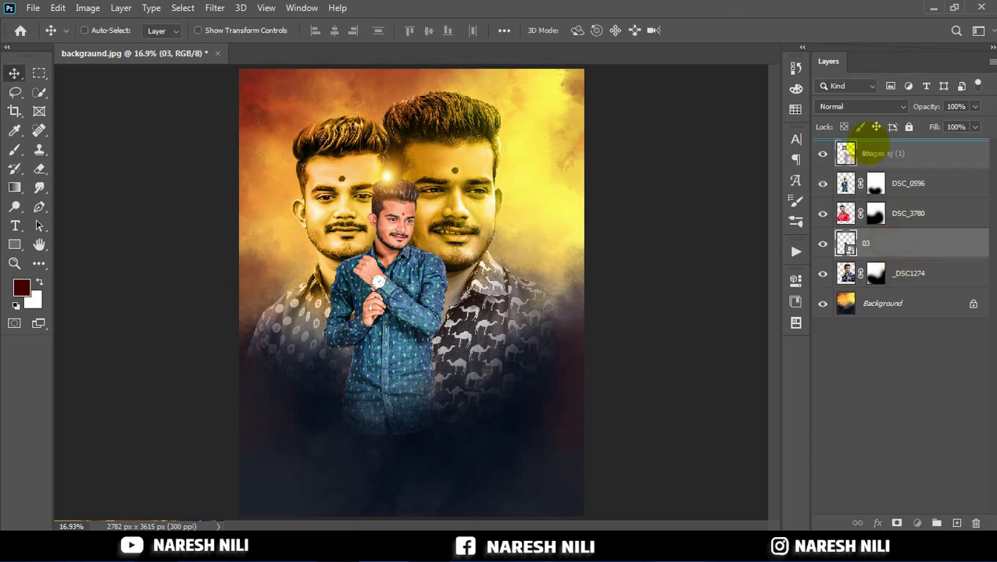
right_click(887, 154)
click(696, 271)
Step: Enlarge the red splash to about 148% and move it near the poster's bottom centre
key(ctrl+t)
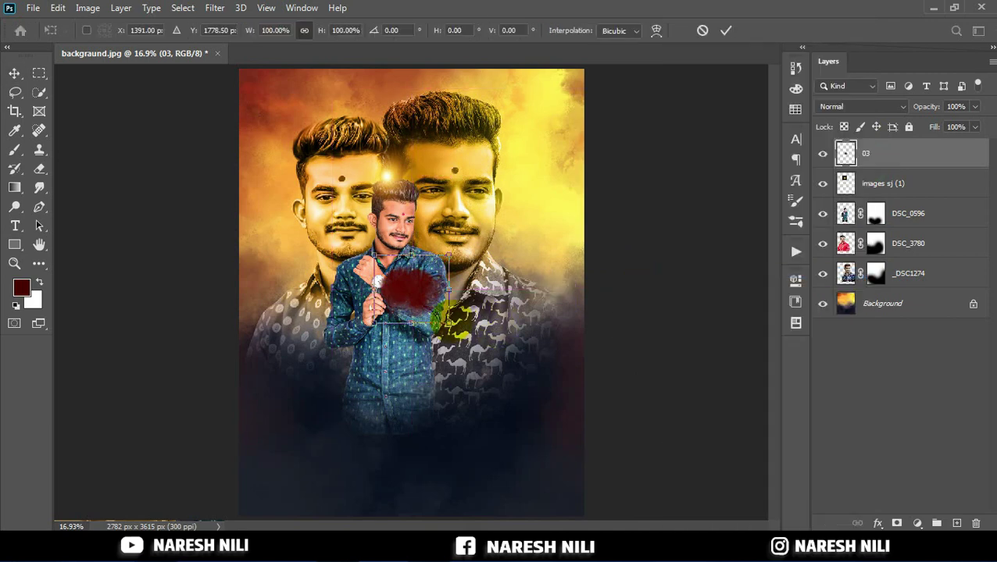
mouse_move(456, 320)
mouse_down()
mouse_move(519, 336)
mouse_move(481, 317)
mouse_move(382, 426)
mouse_up()
click(725, 30)
key(ctrl+t)
drag(456, 472, 489, 500)
click(726, 31)
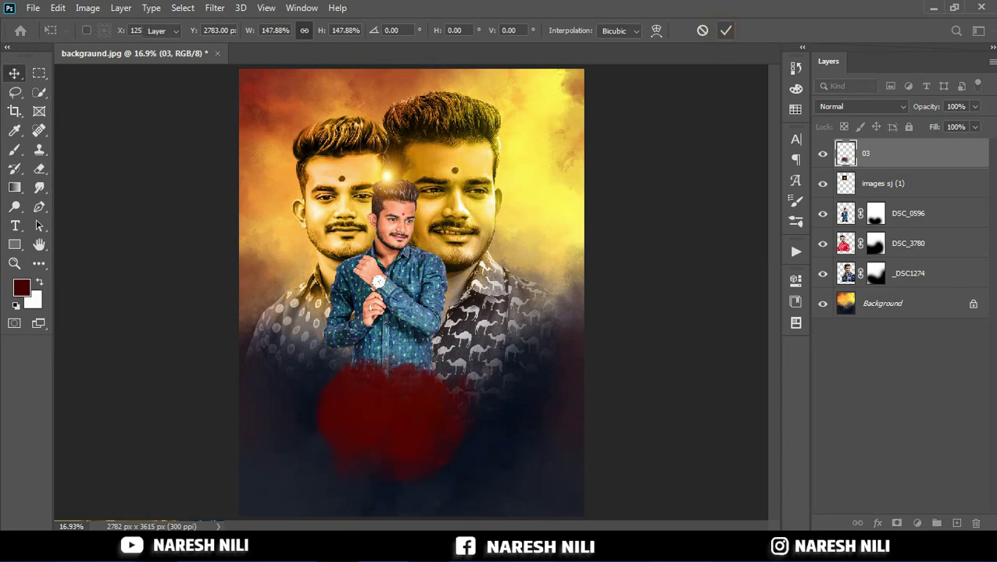
key(Return)
click(297, 423)
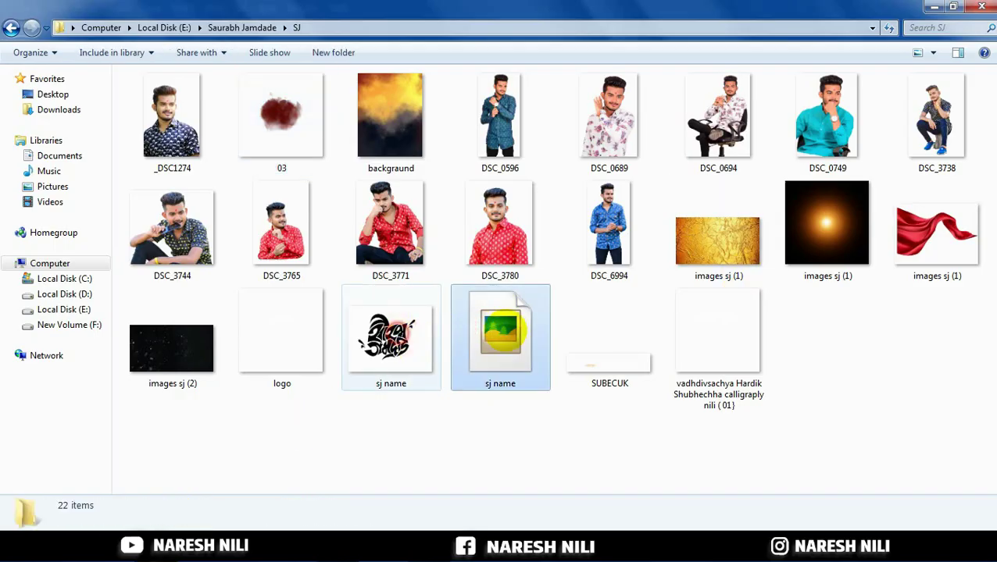
Step: Open sj name.psd in Photoshop as a separate document by dragging it from Explorer
drag(512, 324, 337, 531)
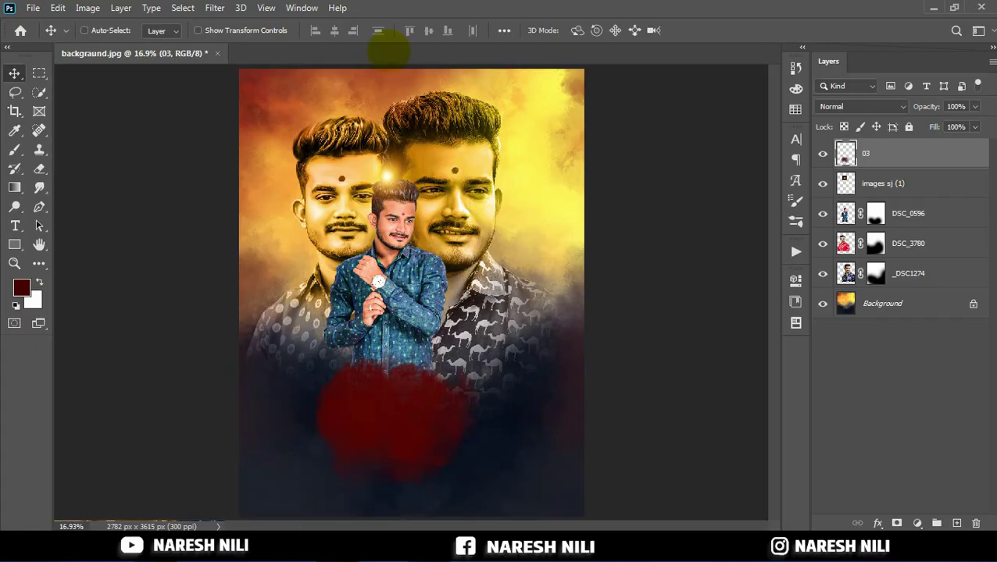
drag(337, 531, 388, 51)
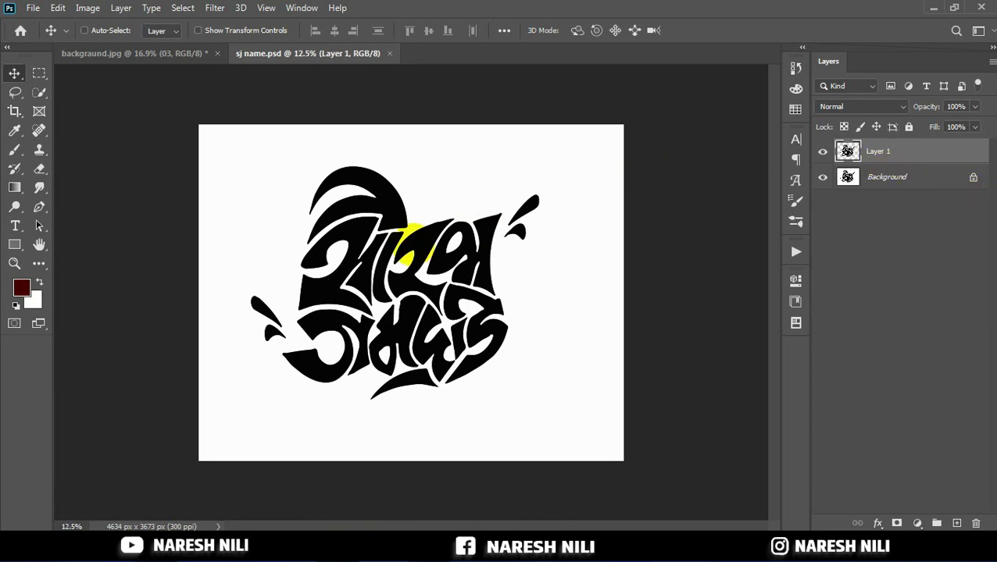
Step: Copy the calligraphy layer into the poster, close sj name.psd, and shrink the name to about a third
drag(411, 235, 406, 297)
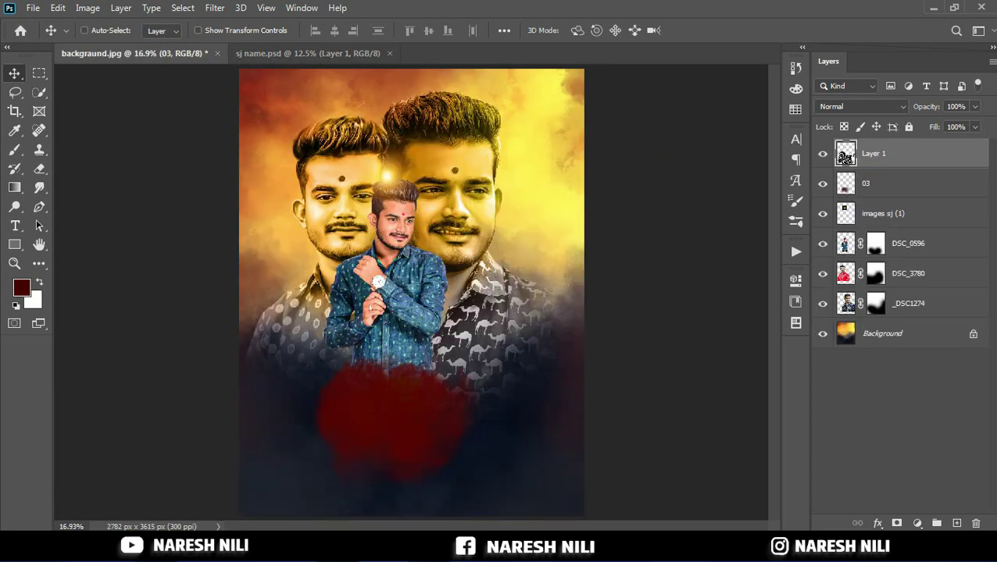
click(411, 54)
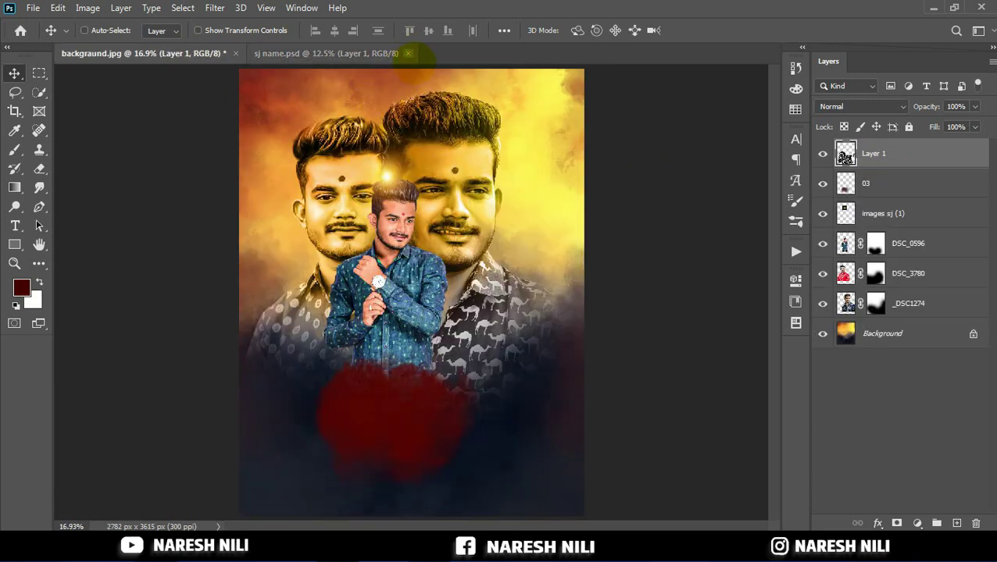
click(407, 53)
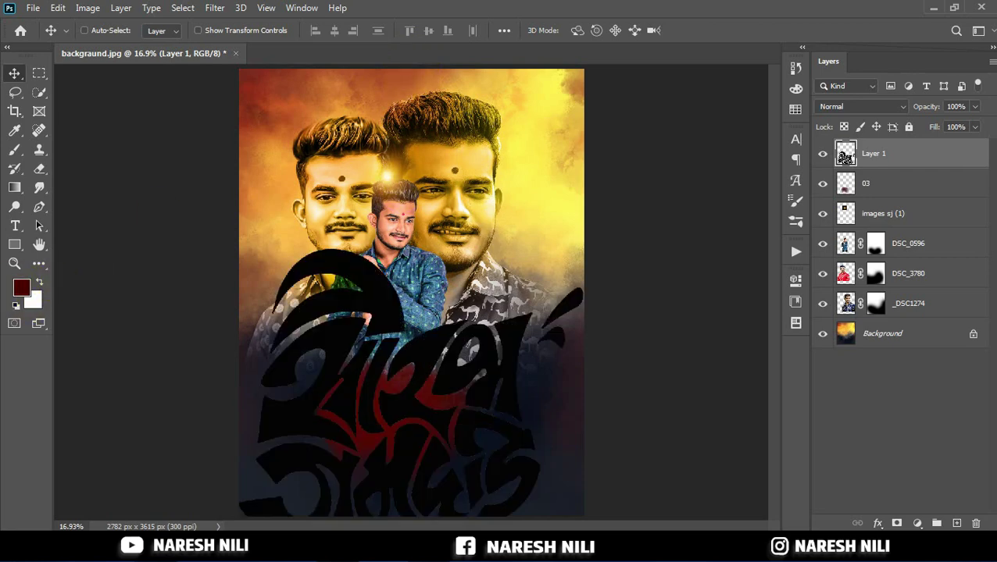
key(ctrl+t)
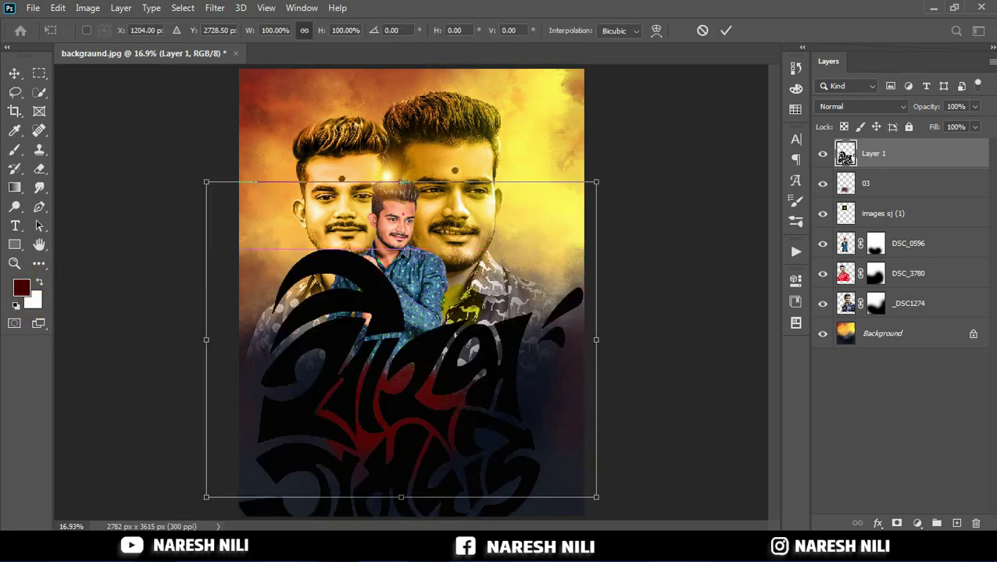
mouse_move(594, 497)
mouse_down()
mouse_move(480, 383)
mouse_move(467, 383)
mouse_up()
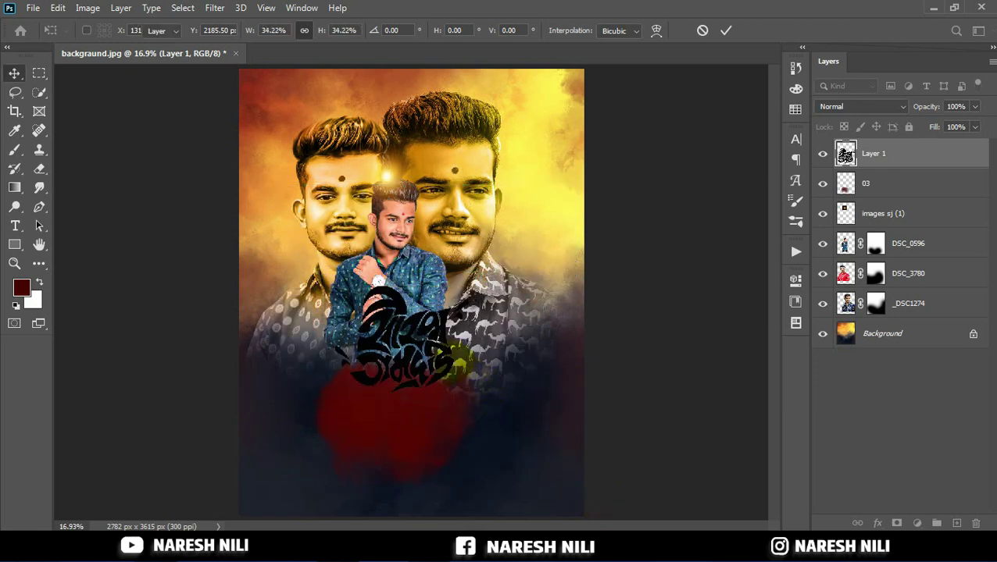
key(Return)
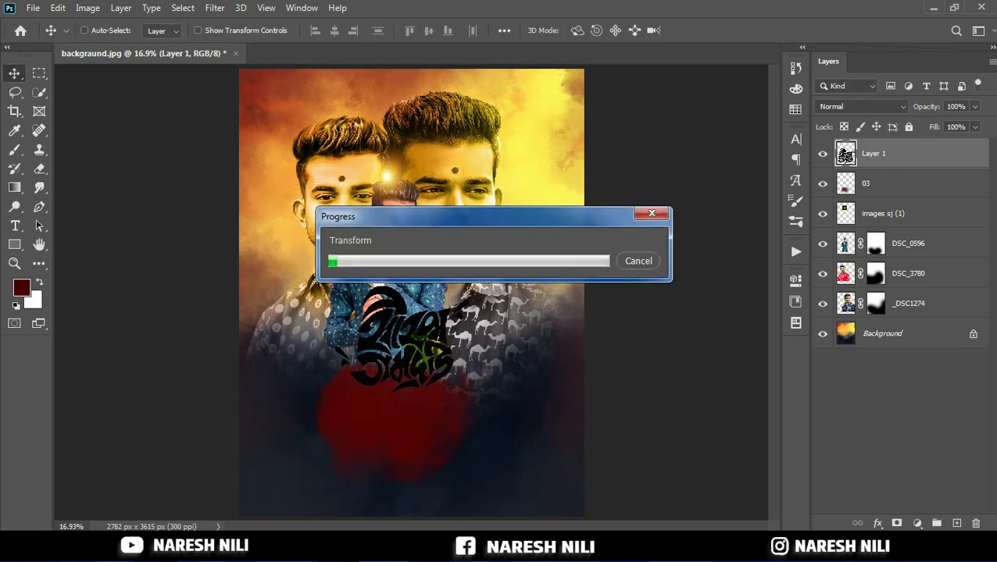
Step: Move the calligraphy onto the red patch, fine-tune its size and tilt it slightly
click(84, 29)
scroll(451, 257, up, 3)
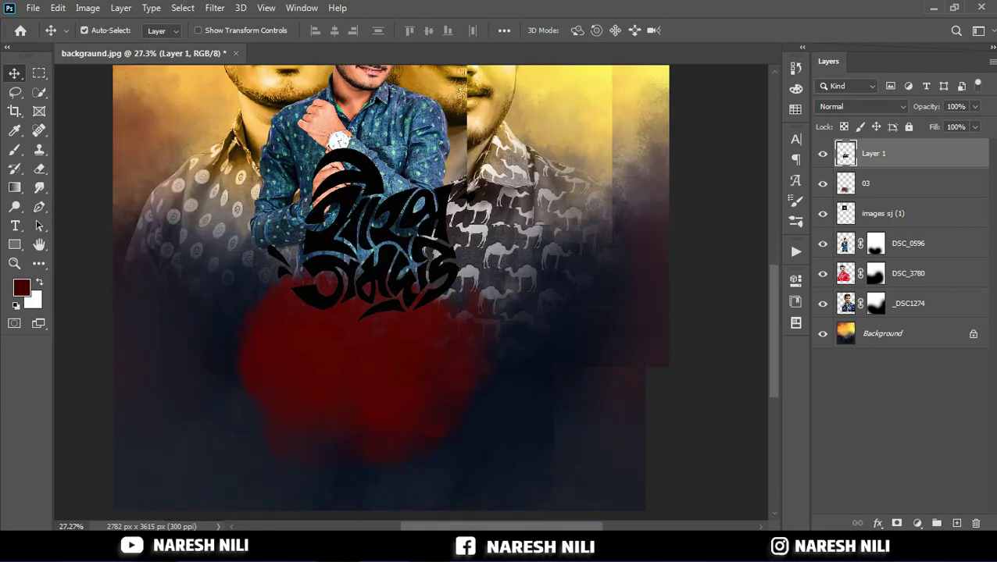
scroll(423, 318, up, 1)
drag(429, 222, 416, 340)
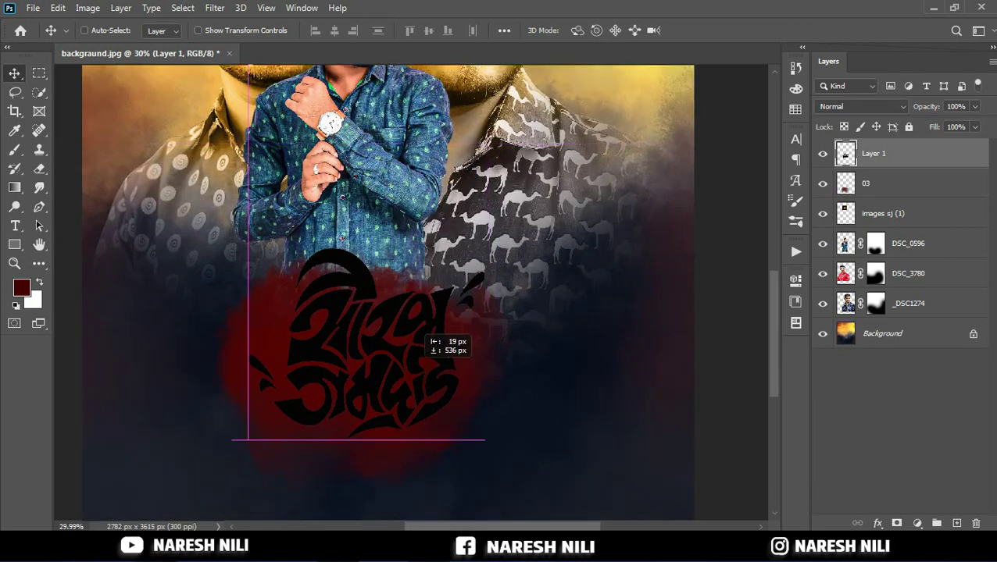
key(ctrl+t)
drag(462, 438, 449, 428)
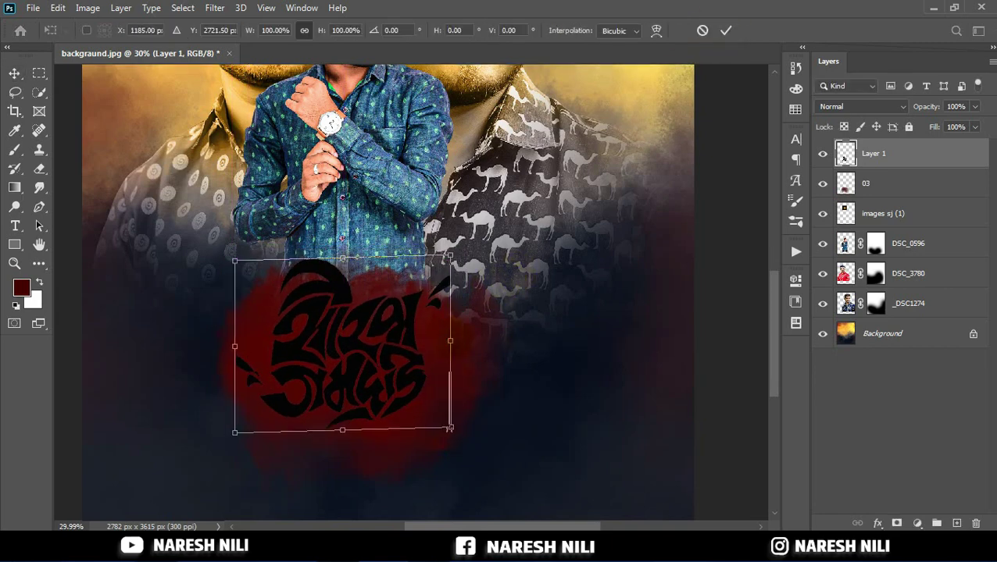
drag(511, 274, 506, 373)
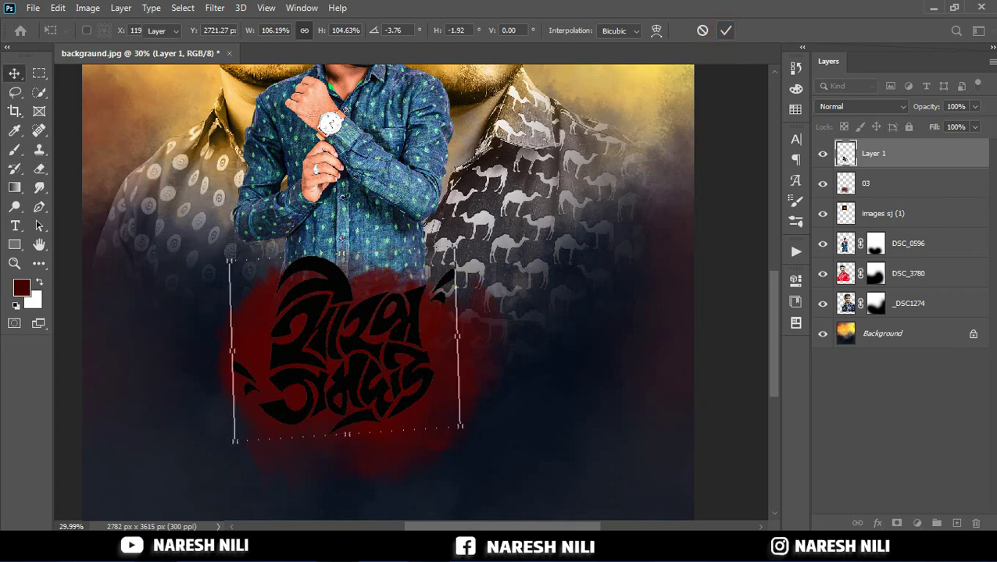
click(726, 30)
Step: Run the 'long 85px 45°' shadow action on the name, then drag in the gold crinkled texture
click(795, 252)
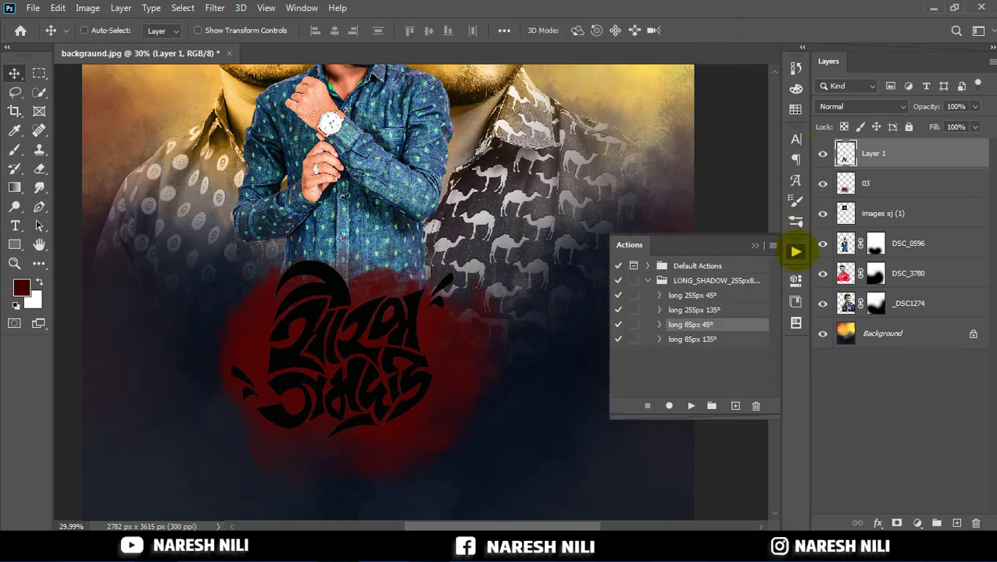
click(691, 405)
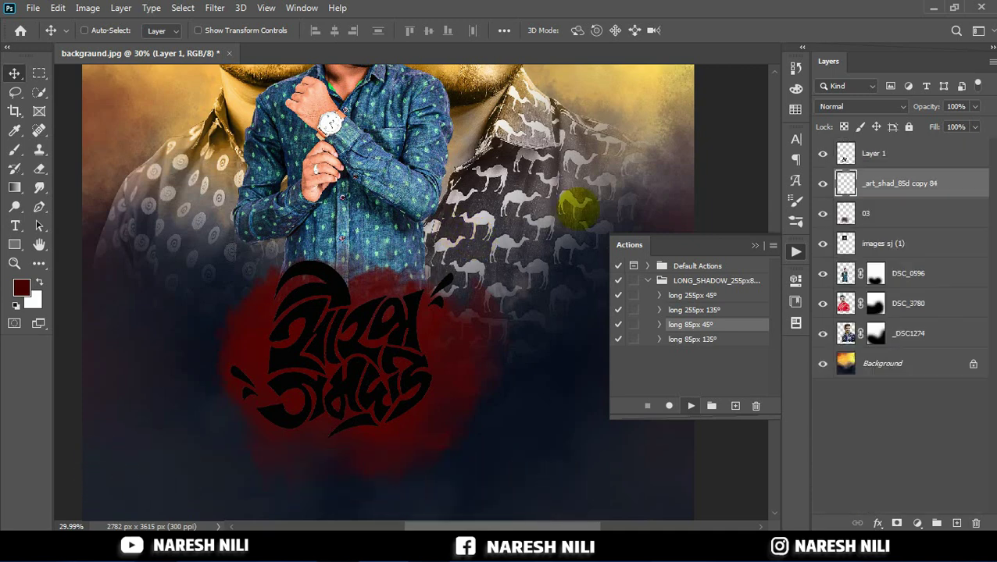
click(753, 247)
ctrl+click(127, 167)
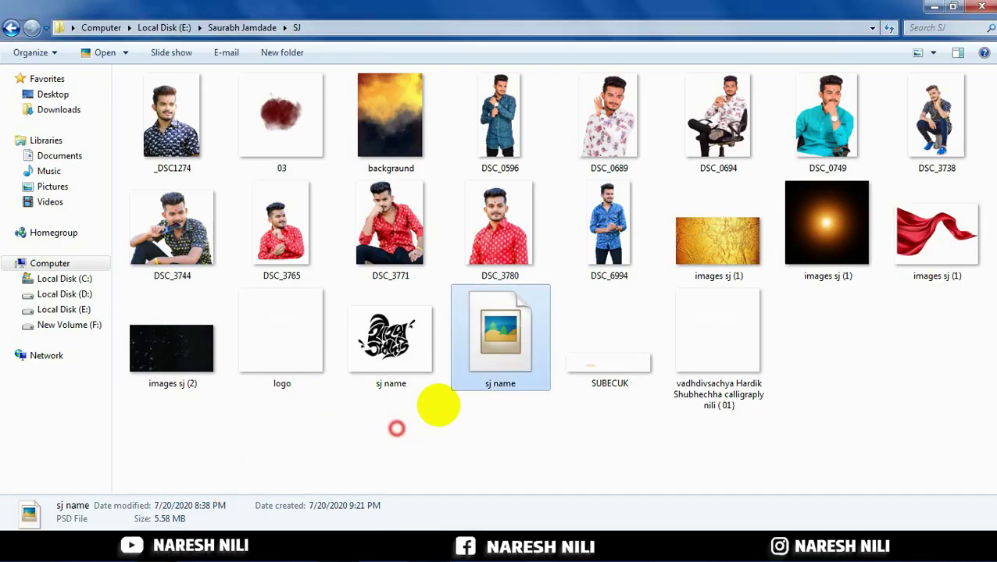
drag(711, 227, 337, 523)
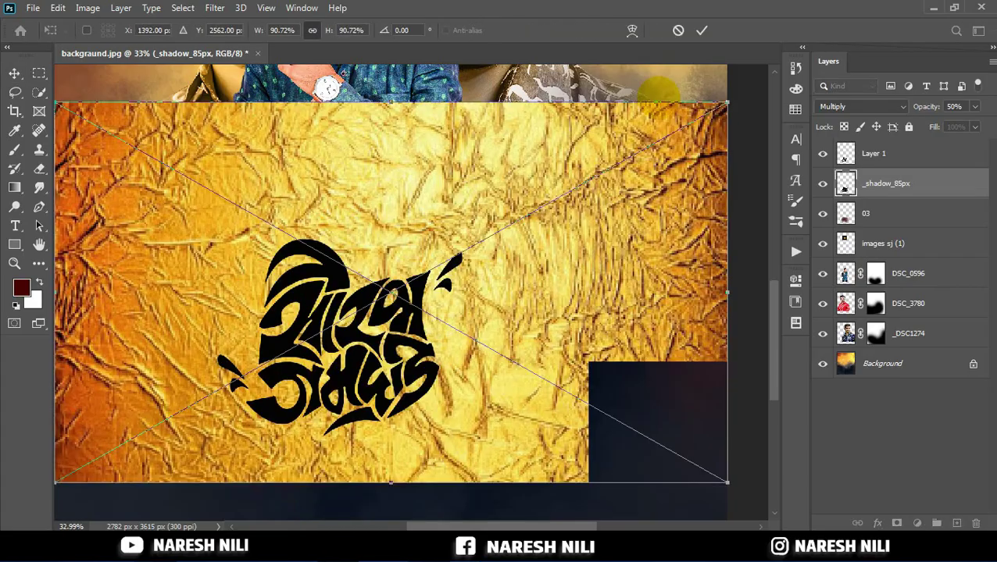
Step: Move the gold texture layer to the top and clip it to the calligraphy
click(701, 30)
drag(883, 183, 871, 153)
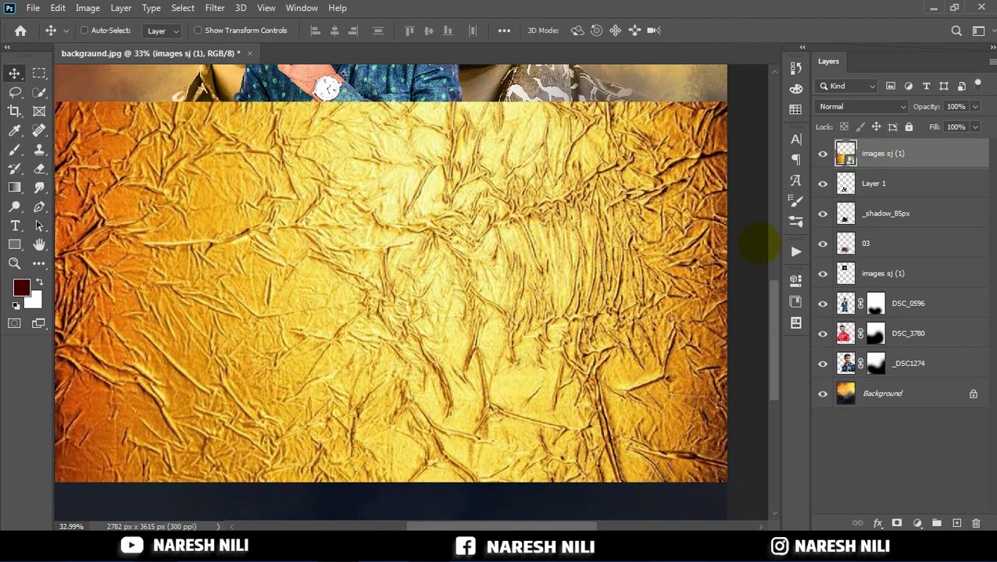
right_click(856, 156)
click(701, 281)
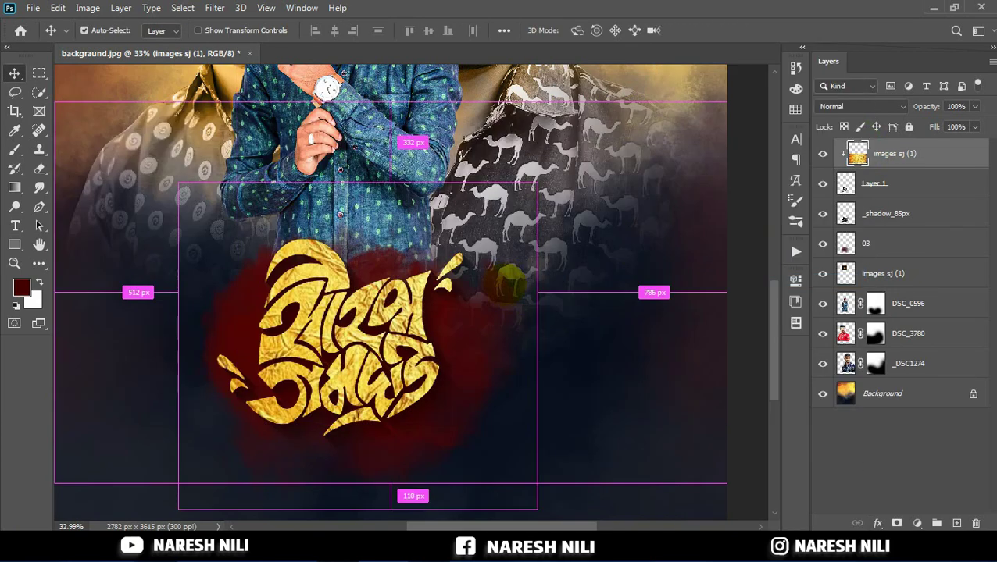
Step: Scale, reposition and warp the gold texture over the letters, then select the name's layers
key(ctrl+t)
drag(727, 482, 634, 429)
drag(515, 362, 582, 452)
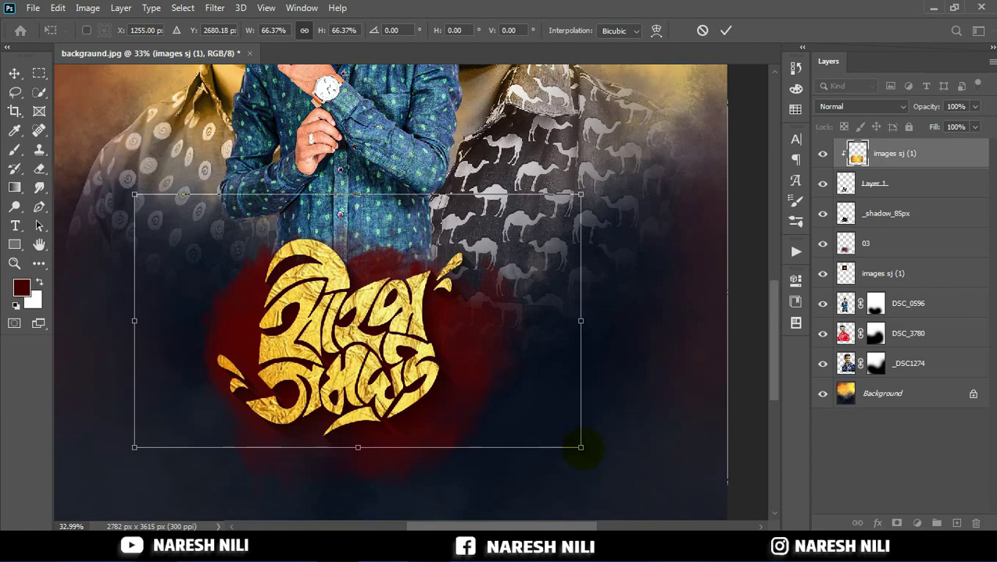
drag(503, 393, 499, 414)
click(657, 31)
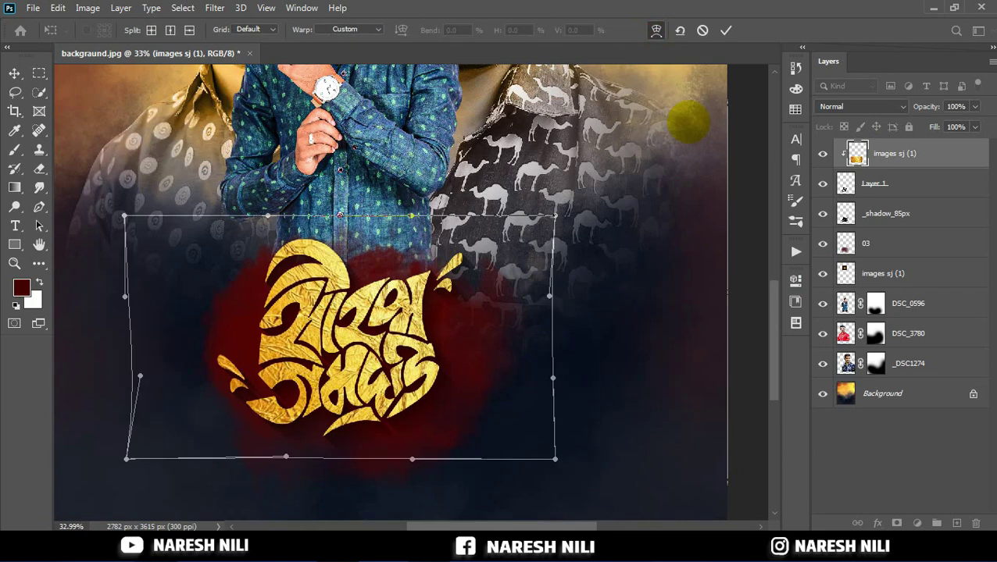
click(725, 30)
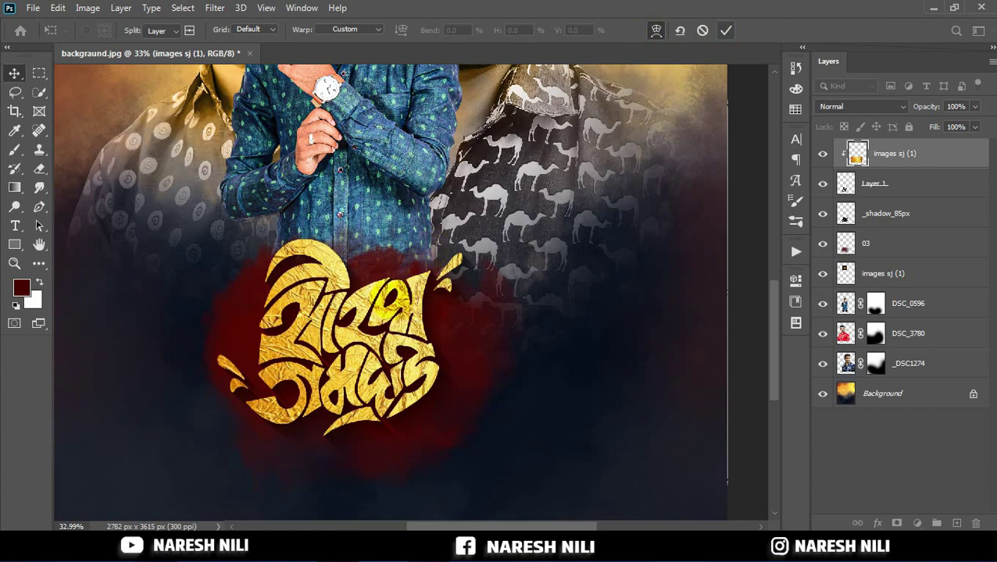
shift+click(867, 243)
Step: Group the name layers into Group 1 and place the greeting calligraphy image into the poster
click(936, 523)
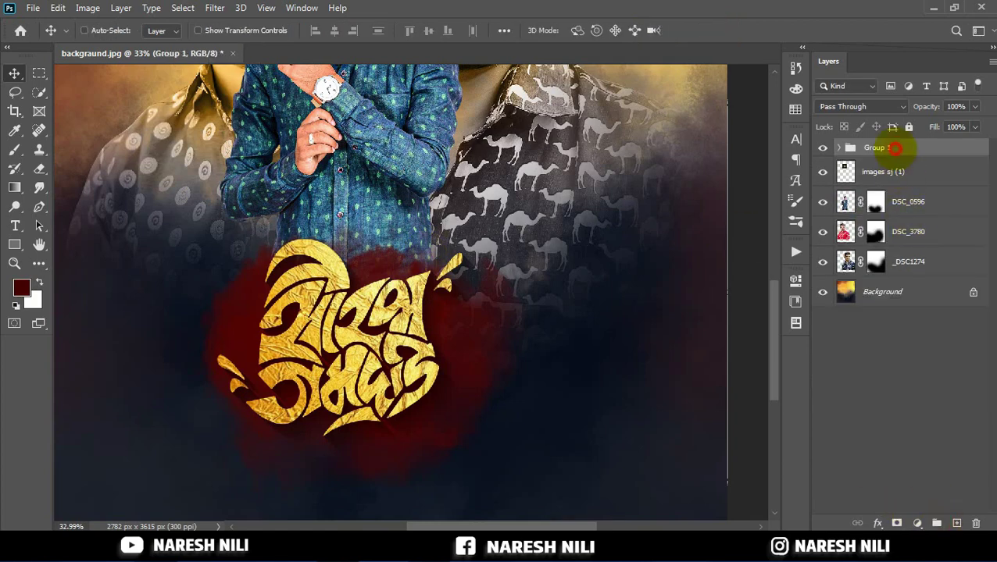
key(alt+Tab)
mouse_move(718, 334)
mouse_down()
mouse_move(343, 530)
mouse_move(426, 226)
mouse_up()
key(Return)
Step: Rasterize the greeting layer and give it Bevel & Emboss and Drop Shadow styles
right_click(883, 153)
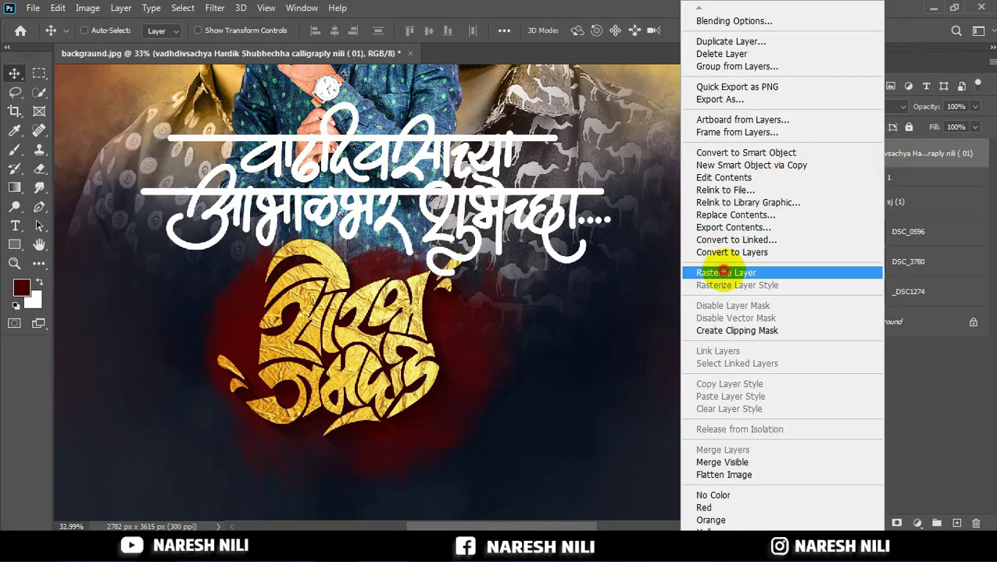
click(724, 271)
right_click(886, 153)
click(511, 181)
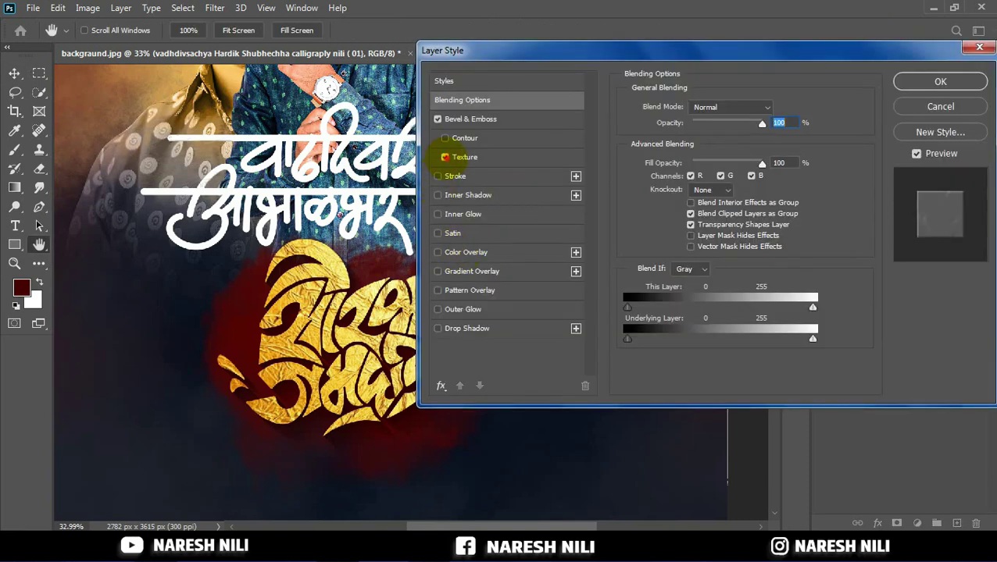
click(457, 119)
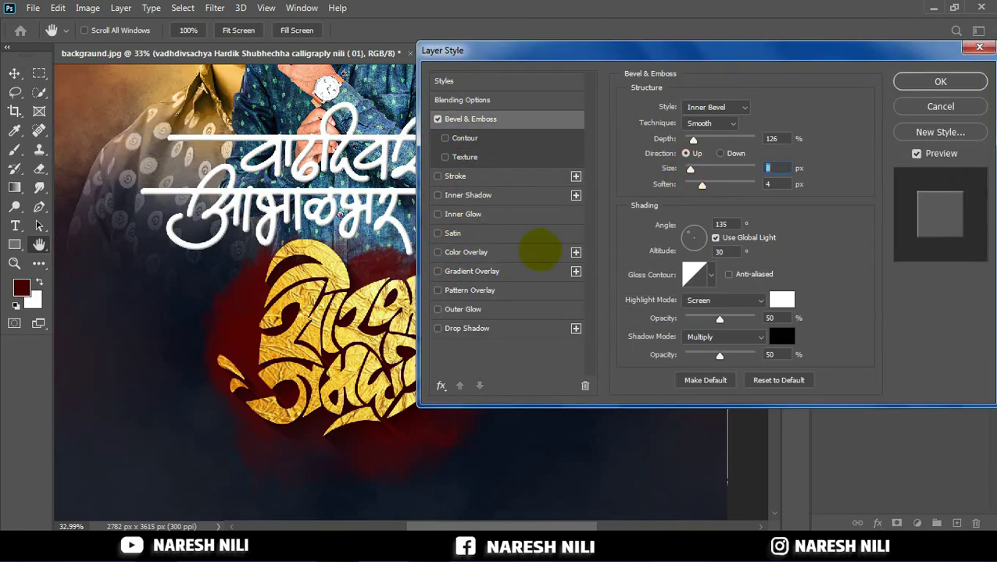
click(467, 328)
click(940, 81)
Step: Shrink the greeting to about 36% and place it just beneath the gold name
key(ctrl+t)
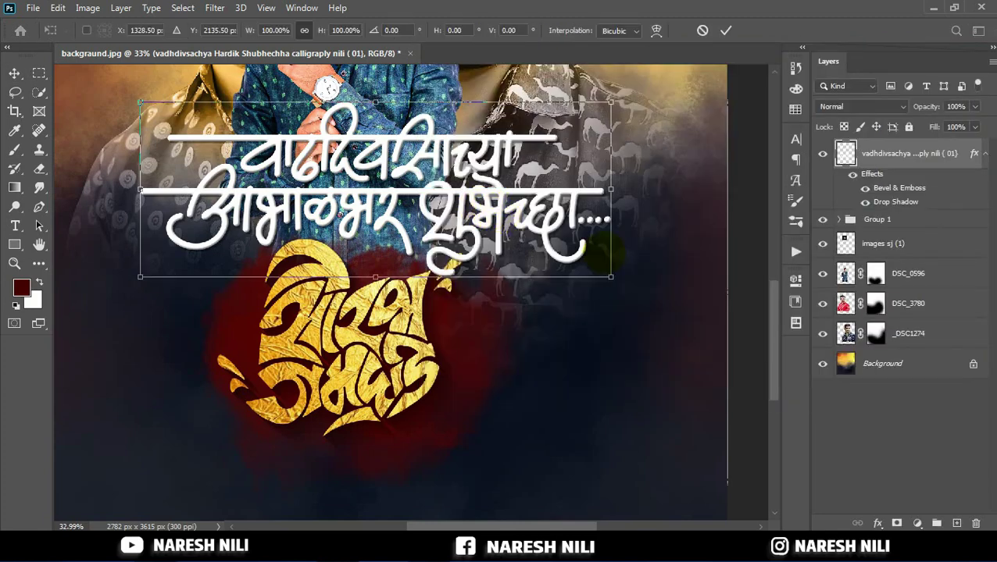
drag(612, 277, 460, 220)
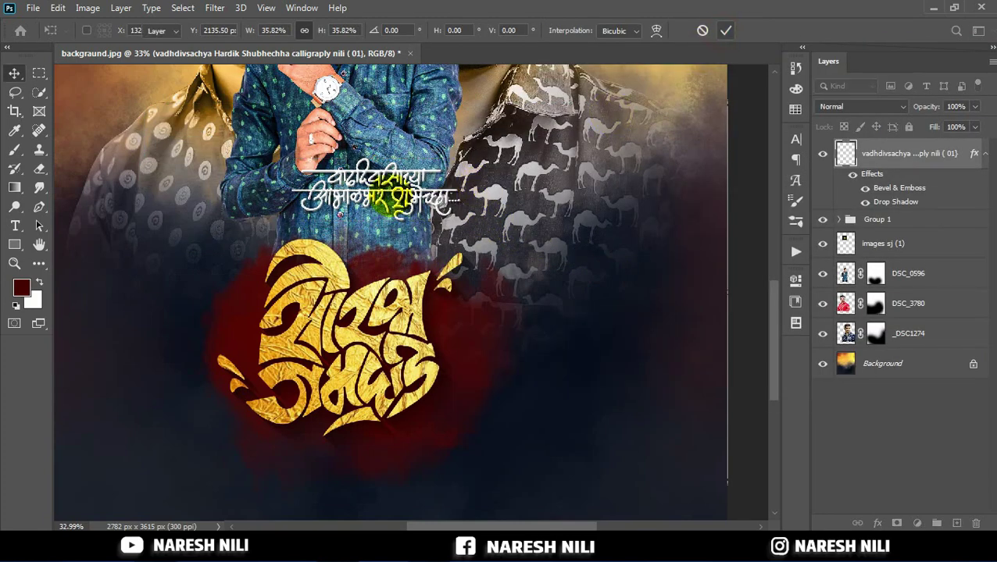
key(Return)
drag(381, 201, 396, 471)
key(ctrl+t)
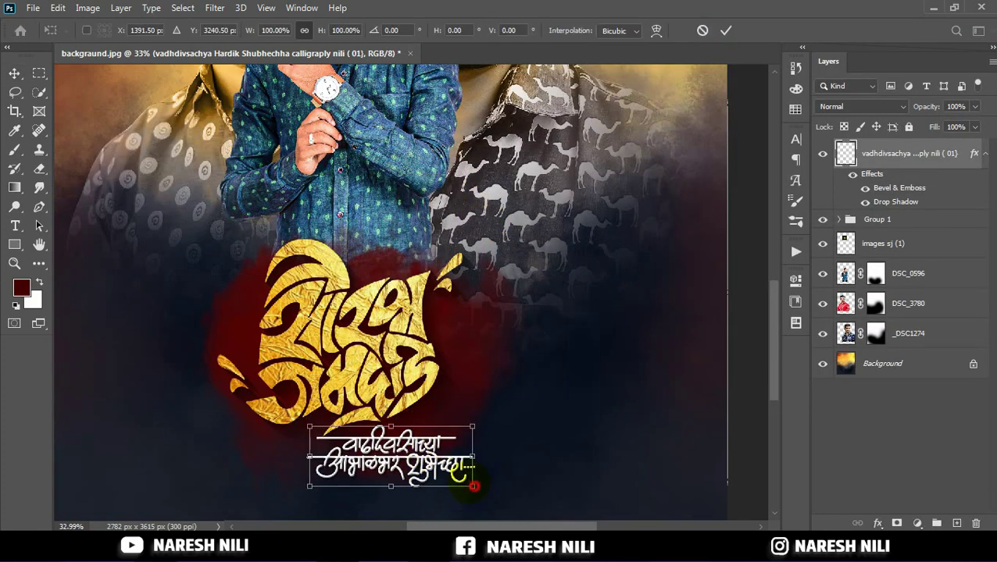
drag(473, 485, 458, 476)
click(726, 30)
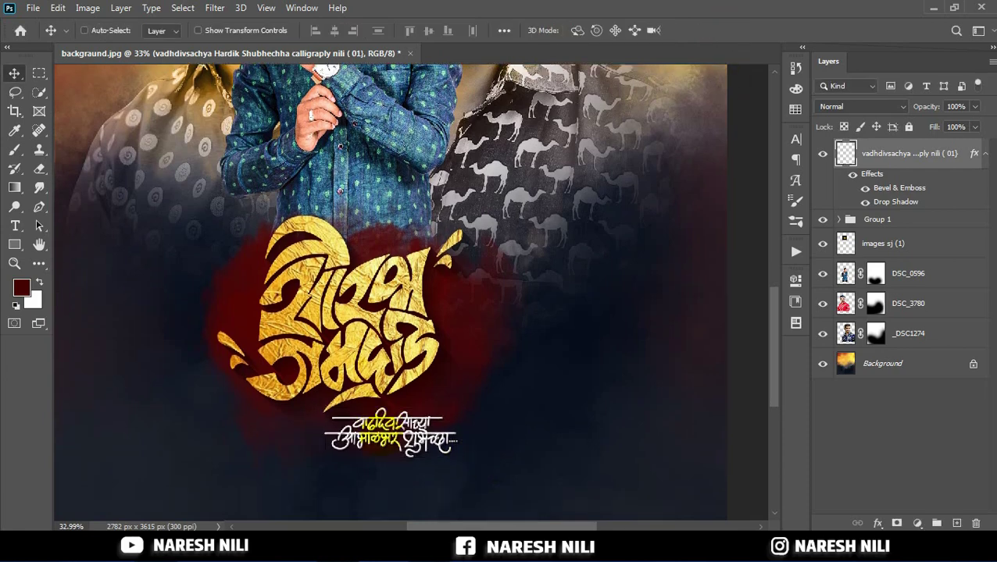
scroll(391, 313, down, 1)
drag(391, 398, 406, 390)
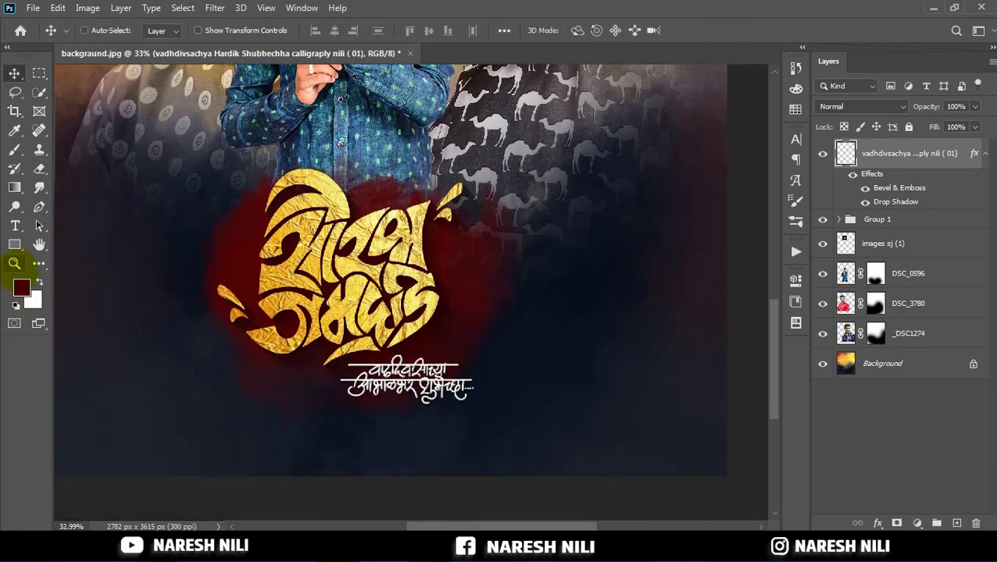
click(14, 264)
click(438, 30)
Step: Move the white greeting calligraphy layer into Group 1, just under the gold name
key(v)
click(839, 220)
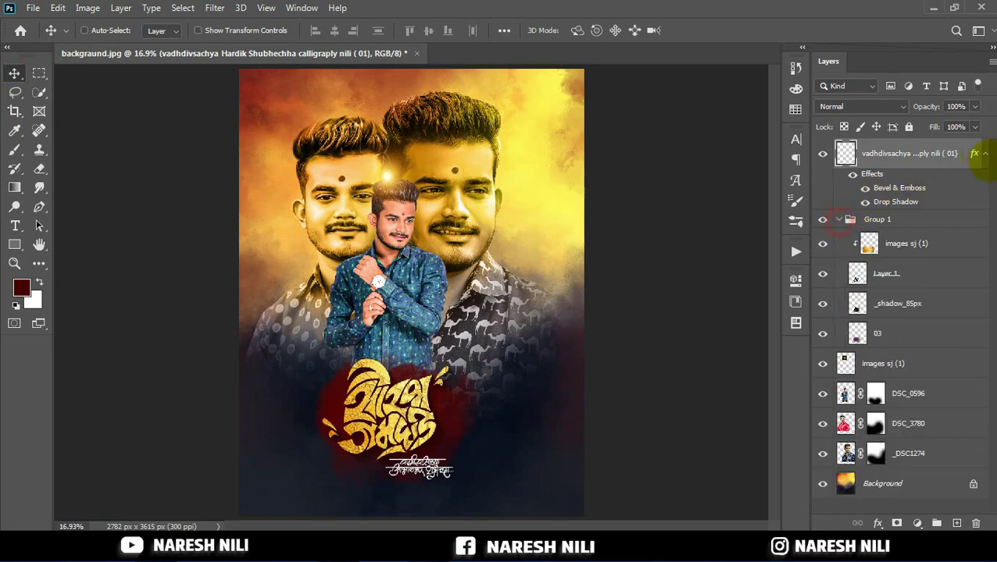
click(985, 154)
drag(910, 155, 863, 276)
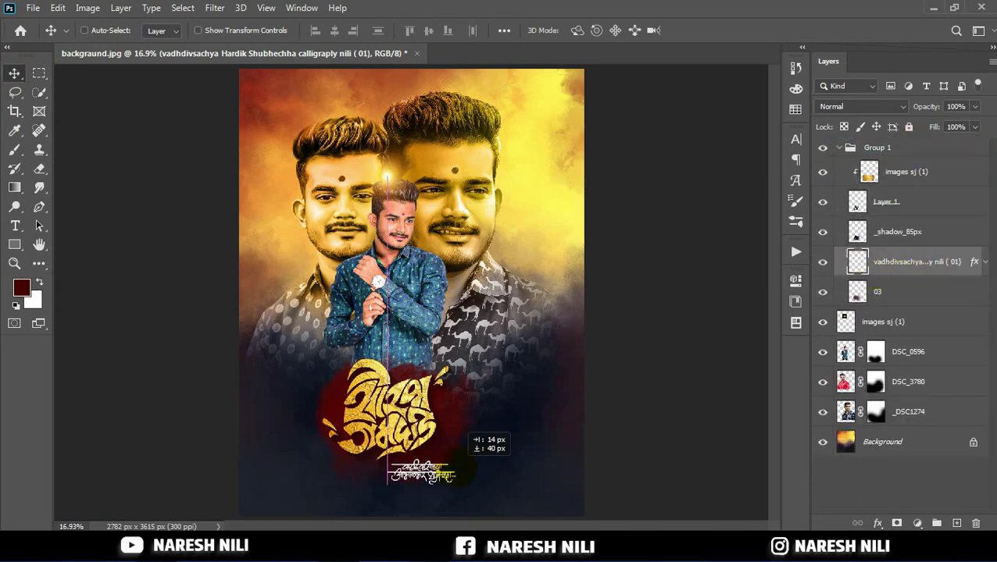
drag(463, 431, 465, 429)
Step: Scale the gold name artwork group up to about 103%
click(838, 148)
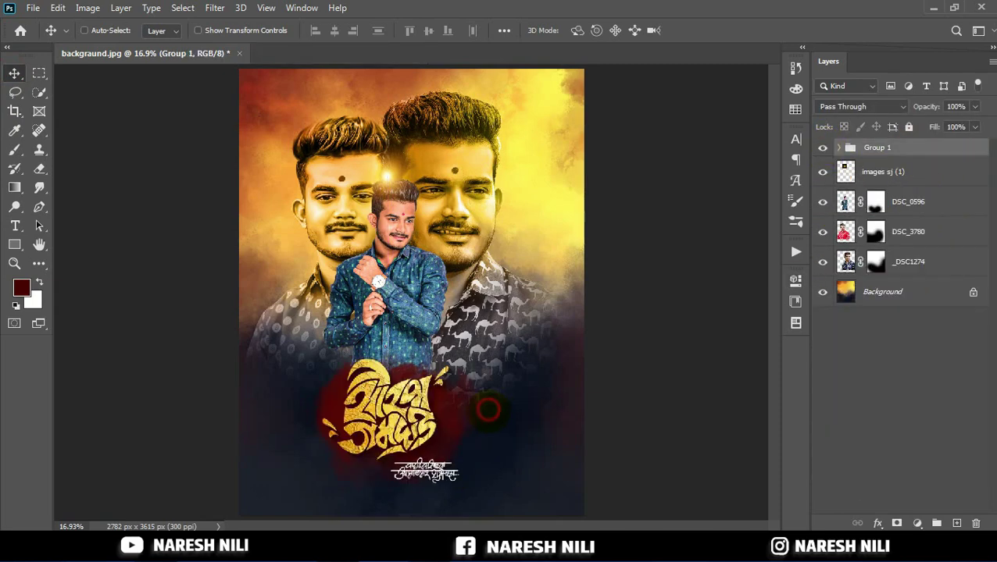
key(ctrl+t)
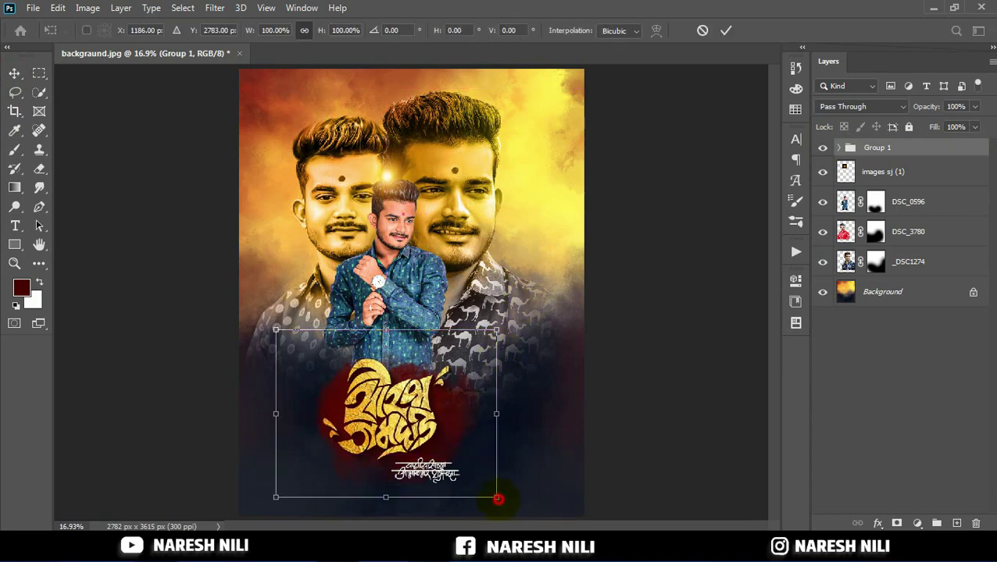
drag(501, 510, 505, 515)
Step: Commit the name resize and add the white date text २७ जुलै above the left portrait
key(Return)
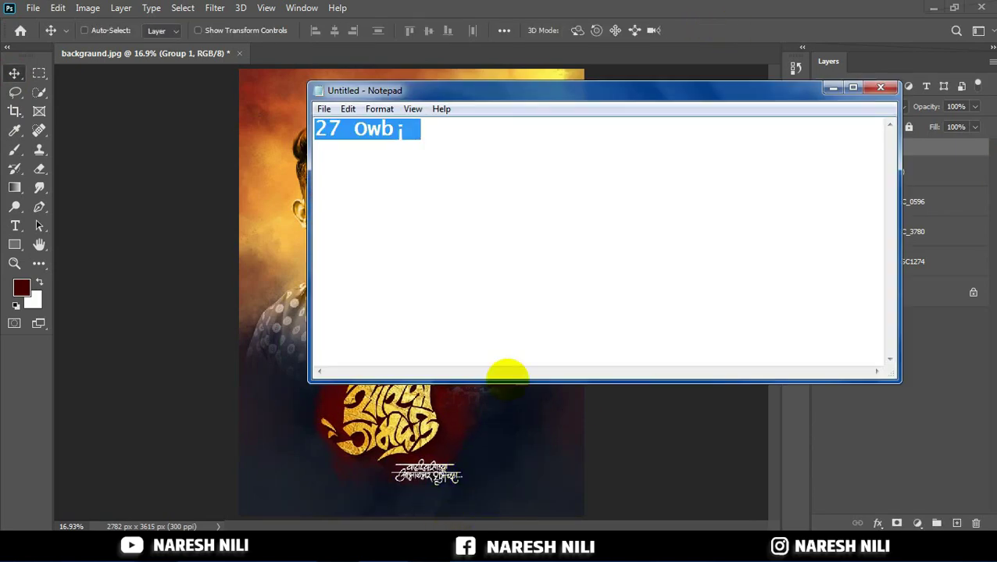
click(833, 87)
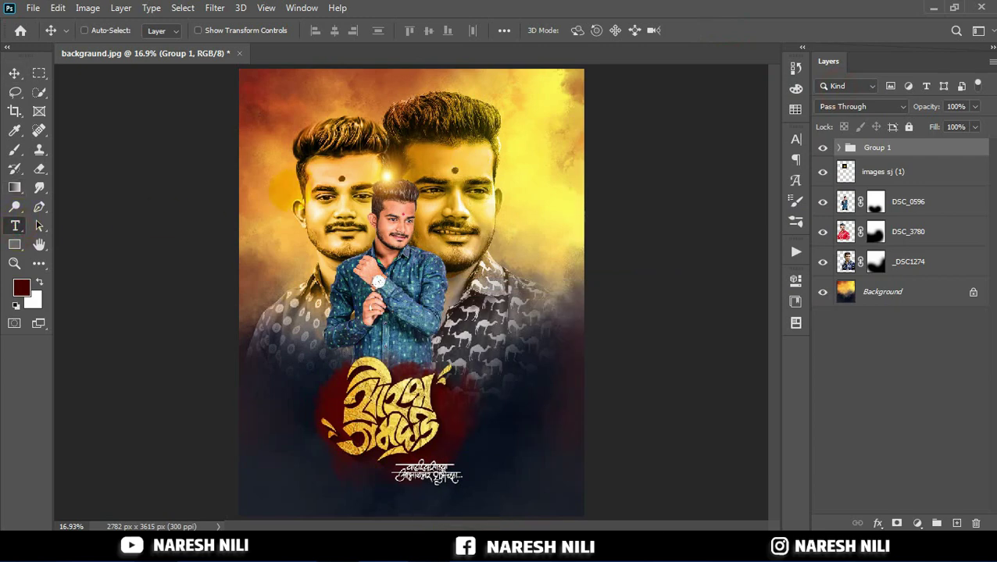
key(t)
text(२७ जुलै)
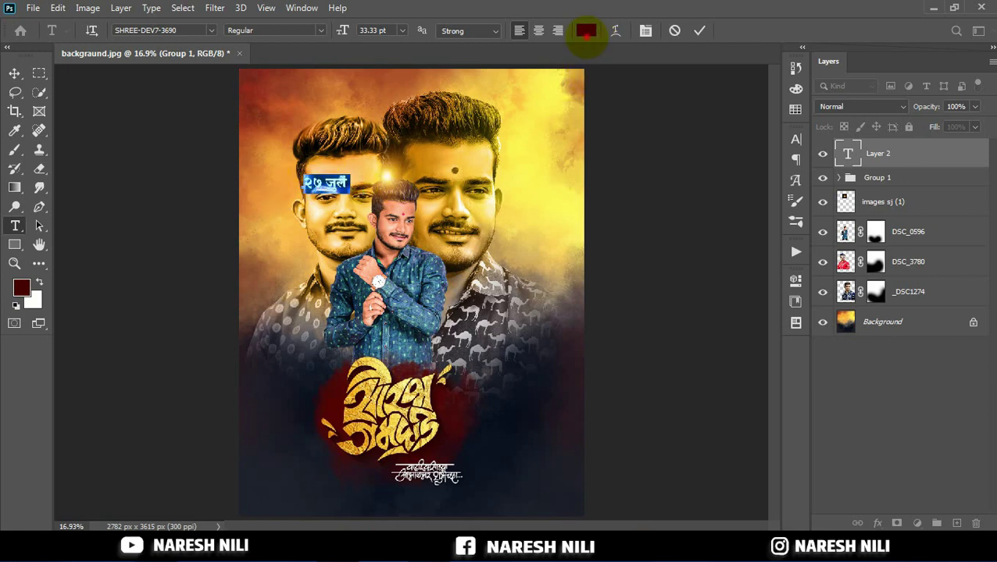
click(586, 31)
click(311, 97)
click(638, 94)
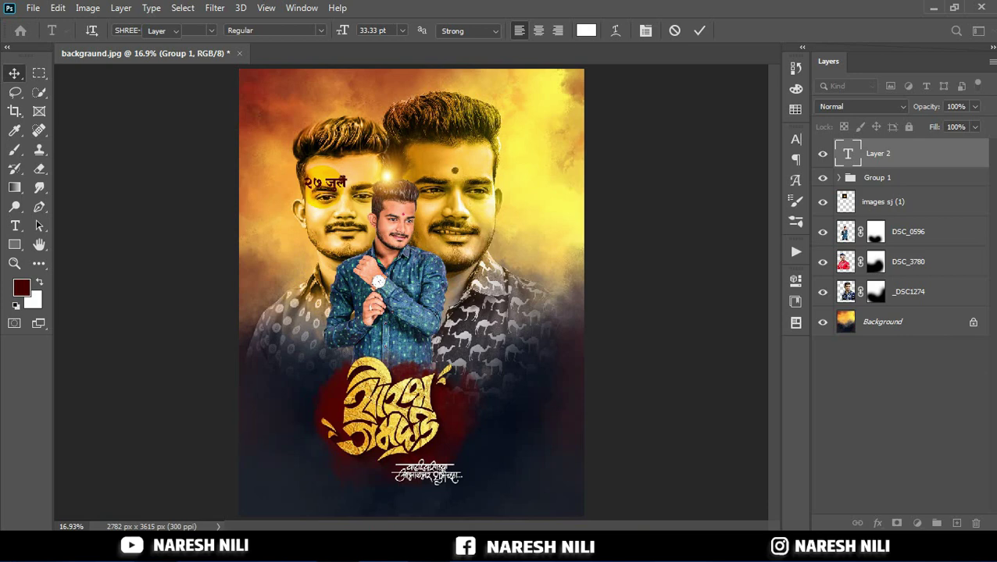
key(ctrl+Return)
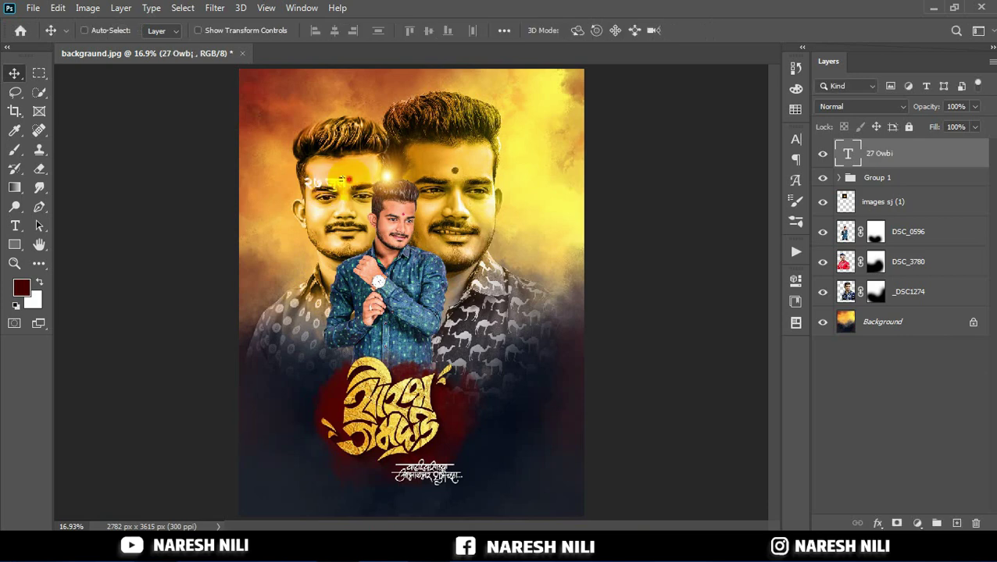
Step: Zoom in on the date text and shift it slightly left
click(14, 263)
drag(273, 117, 375, 184)
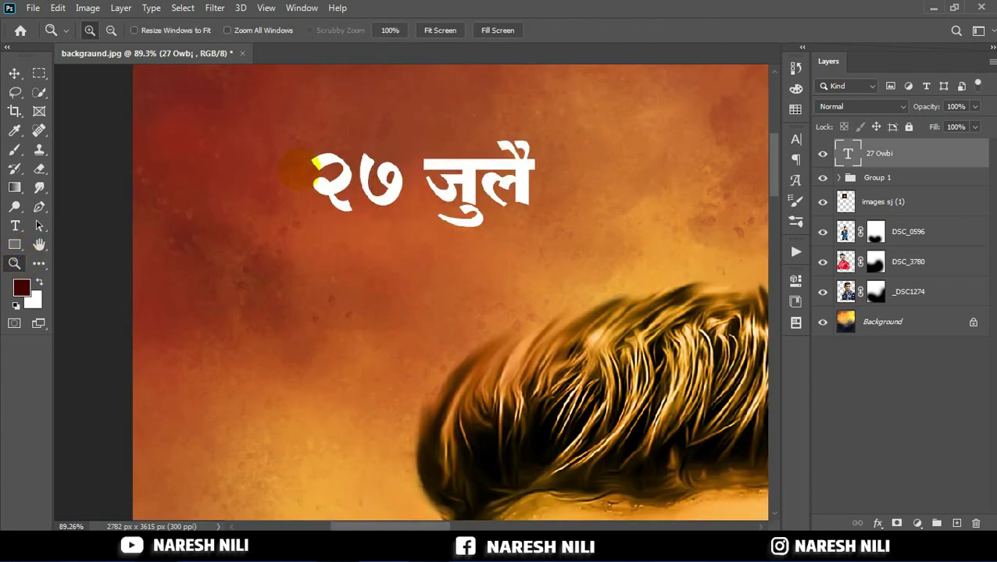
key(v)
drag(551, 256, 712, 273)
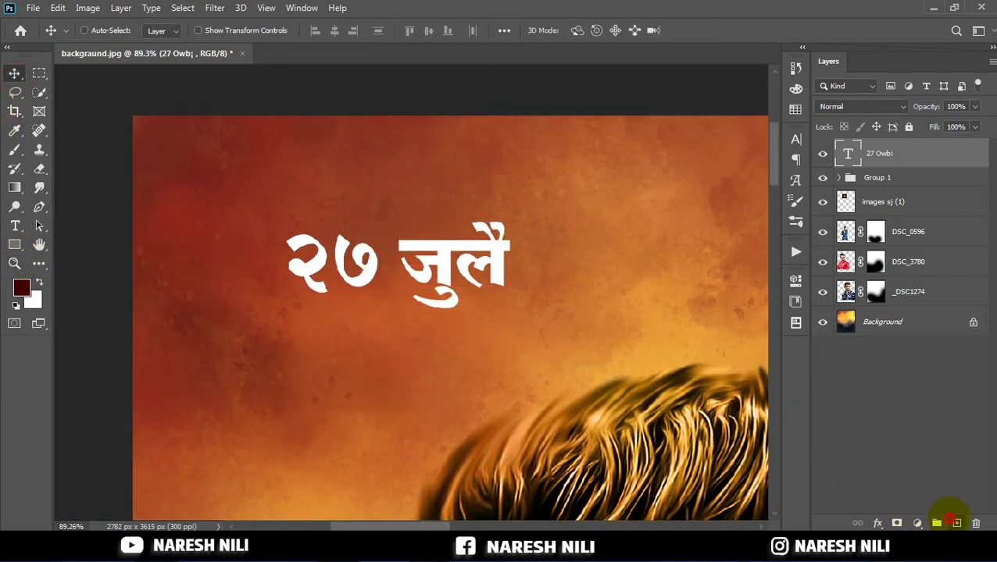
Step: Add a new empty layer and set up the Elliptical Marquee with a bright yellow foreground
click(955, 522)
right_click(39, 73)
click(86, 87)
click(21, 287)
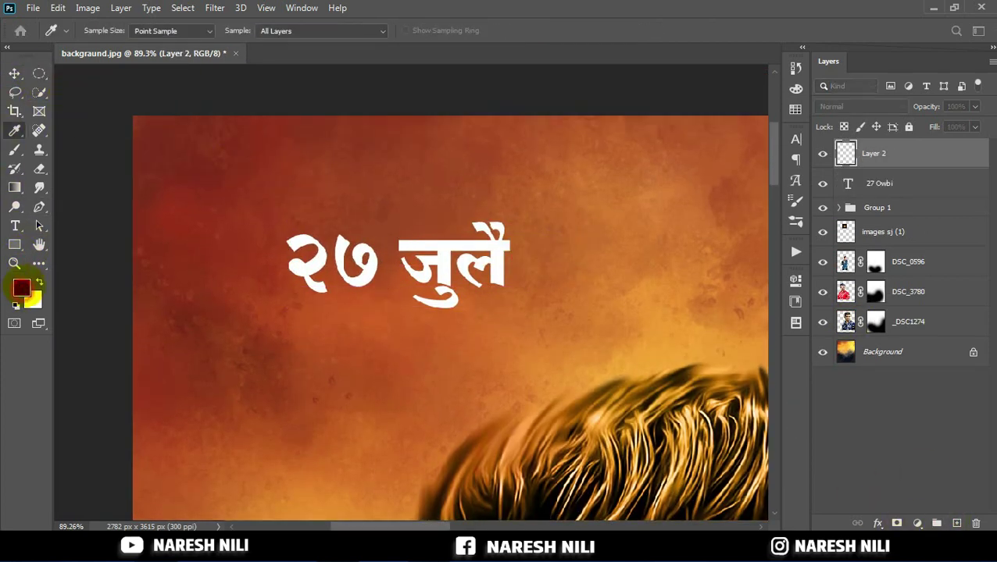
click(508, 251)
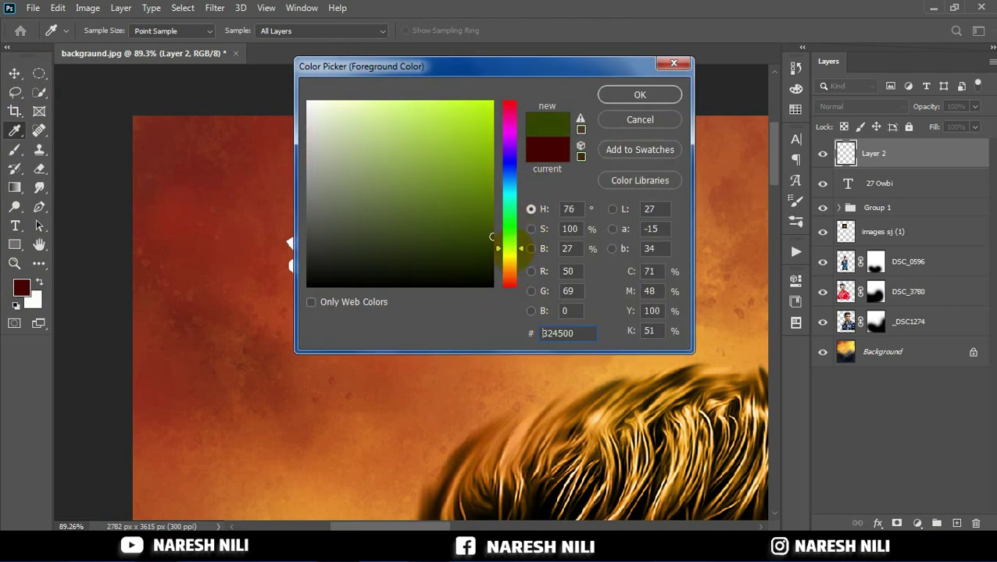
click(474, 140)
click(640, 95)
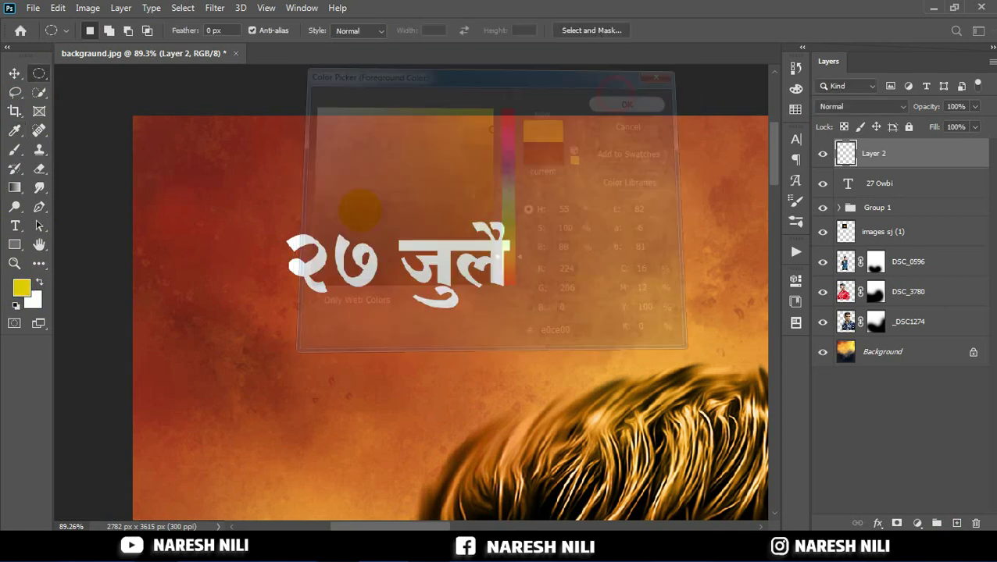
Step: Fill a small circle above the २ with orange and deselect it
drag(309, 190, 346, 227)
right_click(386, 197)
click(414, 371)
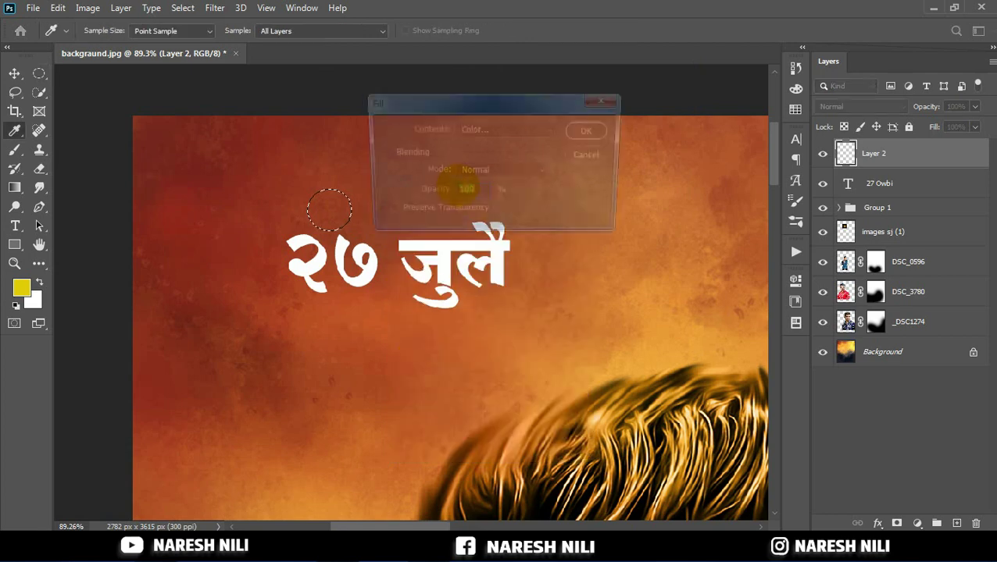
click(507, 129)
click(472, 217)
click(506, 129)
click(467, 167)
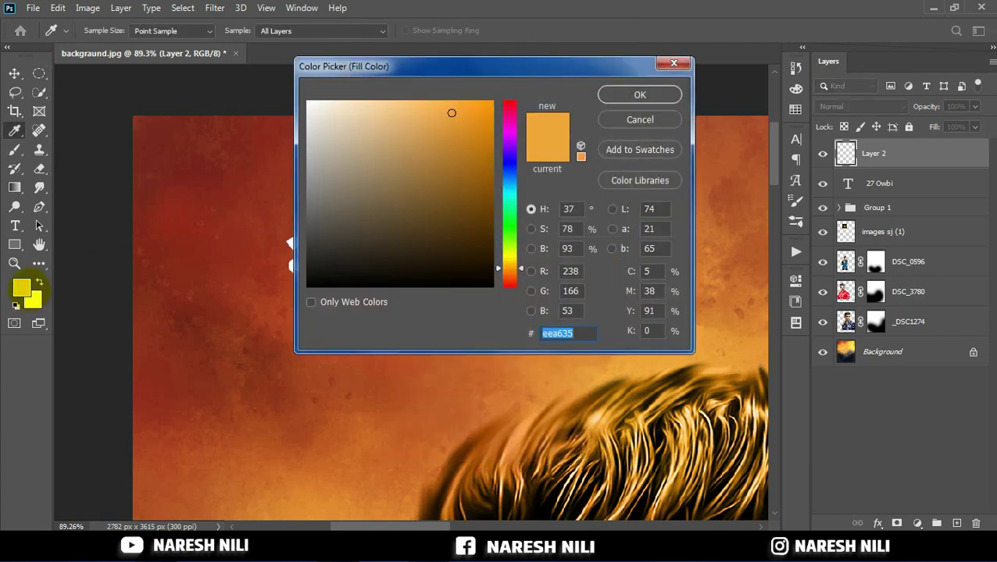
mouse_move(509, 156)
mouse_down()
mouse_move(508, 259)
mouse_move(520, 265)
mouse_up()
click(640, 94)
click(591, 130)
key(ctrl+d)
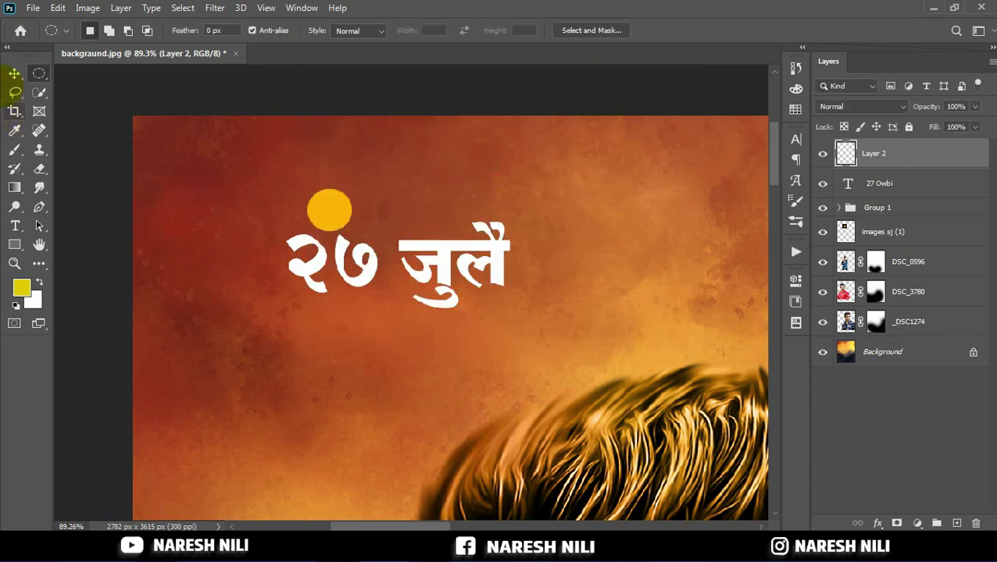
Step: Make a thin vertical rectangular selection through the orange dot
right_click(39, 74)
click(101, 75)
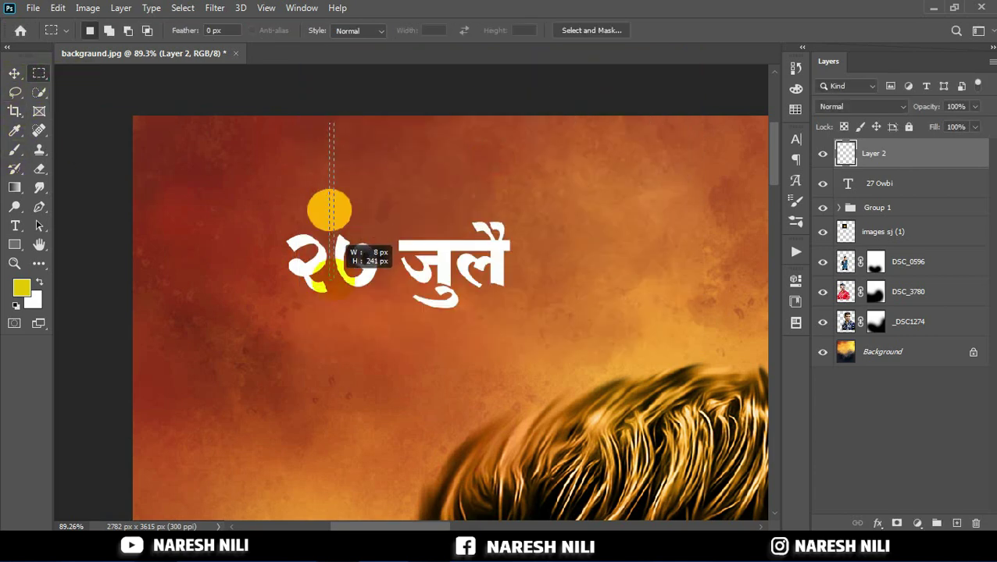
drag(329, 123, 334, 281)
right_click(342, 285)
click(361, 266)
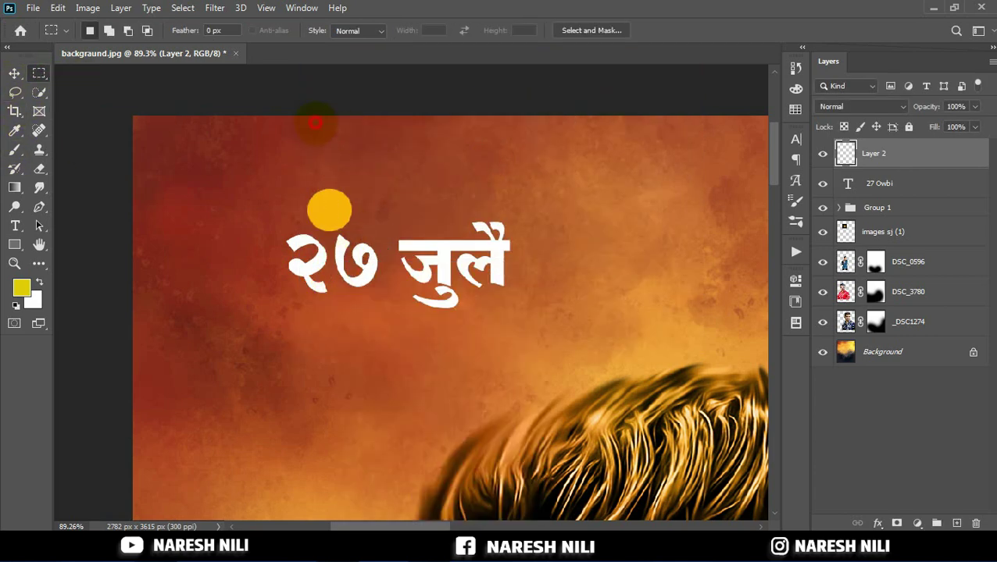
scroll(316, 117, up, 1)
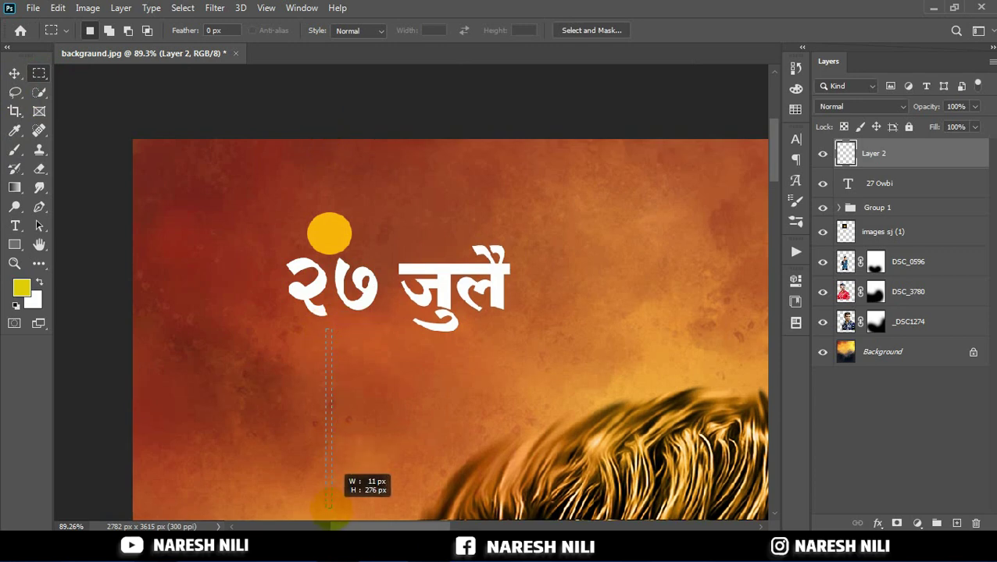
Step: Fill the thin strip with orange and move the line up above the dot
right_click(378, 376)
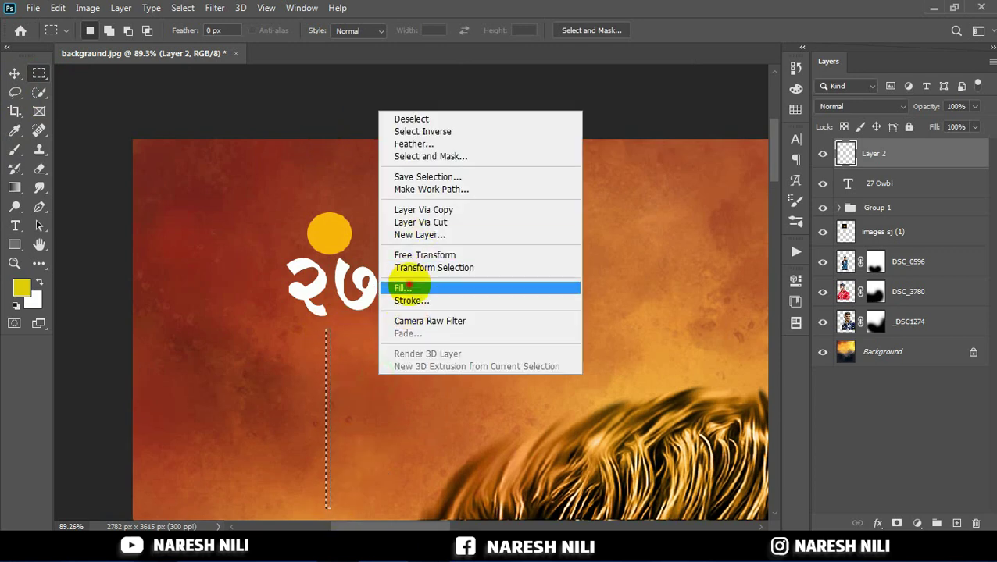
click(398, 284)
click(596, 129)
key(ctrl+d)
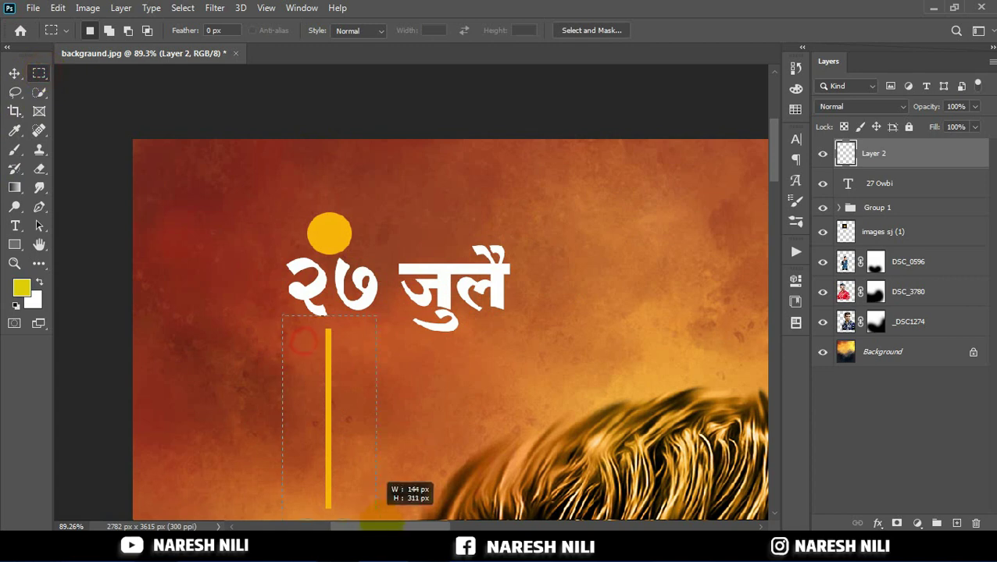
drag(377, 516, 377, 515)
click(14, 73)
drag(336, 367, 344, 94)
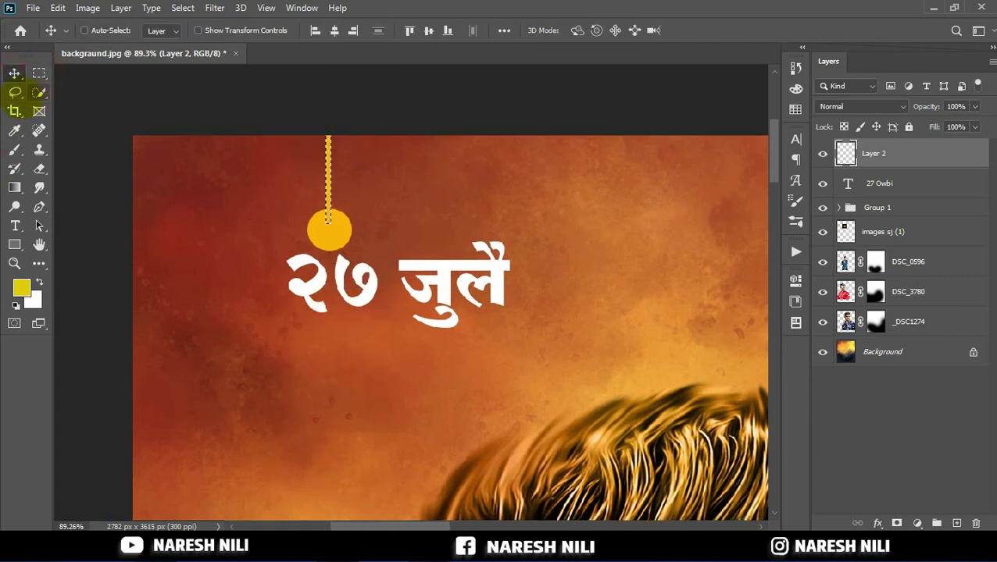
key(ctrl+d)
Step: Copy the hanging dot about 195 px right and adjust both dots over the date text
drag(361, 242, 488, 250)
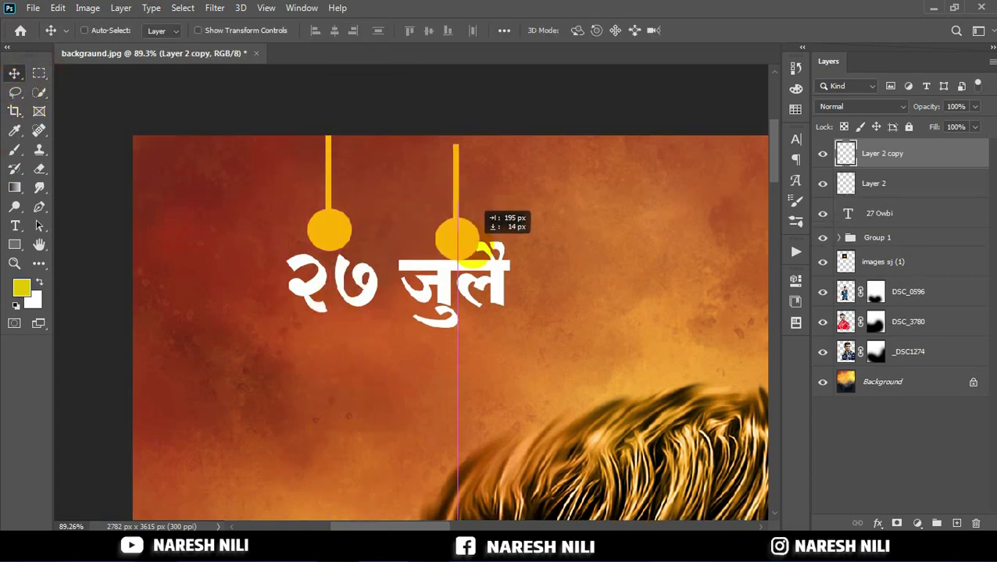
drag(879, 213, 875, 149)
drag(484, 218, 472, 218)
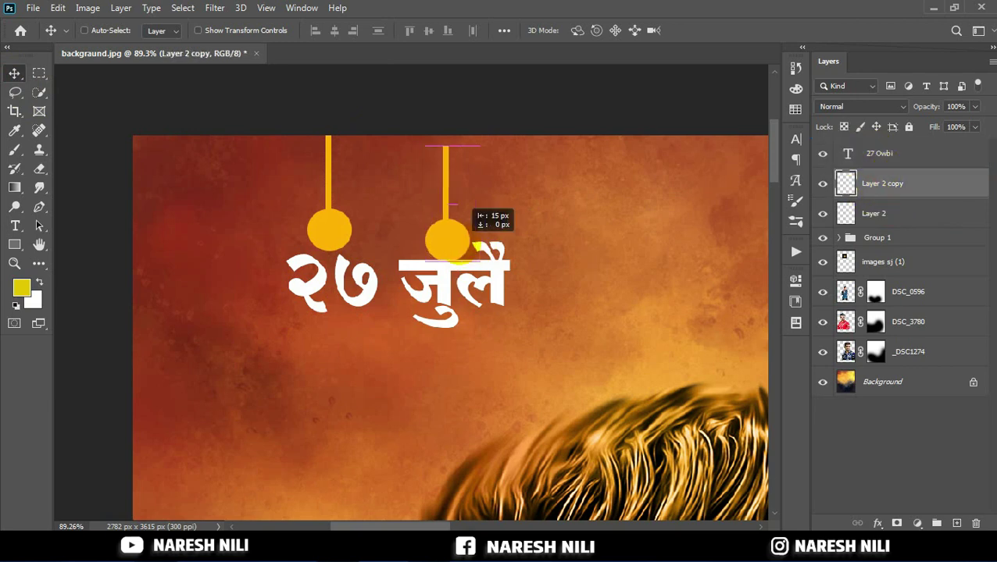
click(873, 213)
mouse_move(334, 197)
mouse_down()
mouse_move(327, 217)
mouse_move(339, 219)
mouse_up()
Step: Group the two hanging dots together with the date text
shift+click(876, 154)
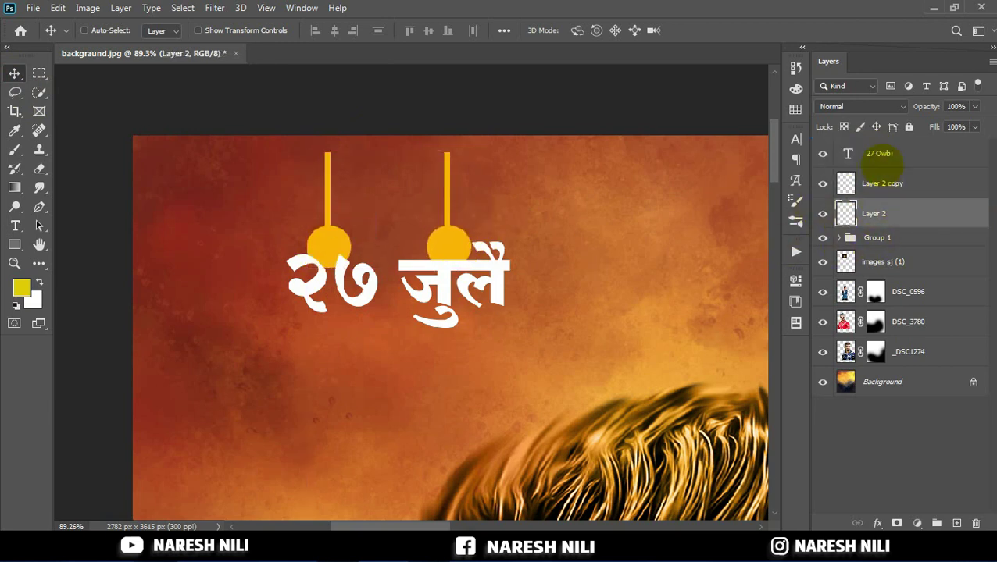
click(936, 524)
click(895, 147)
text(det)
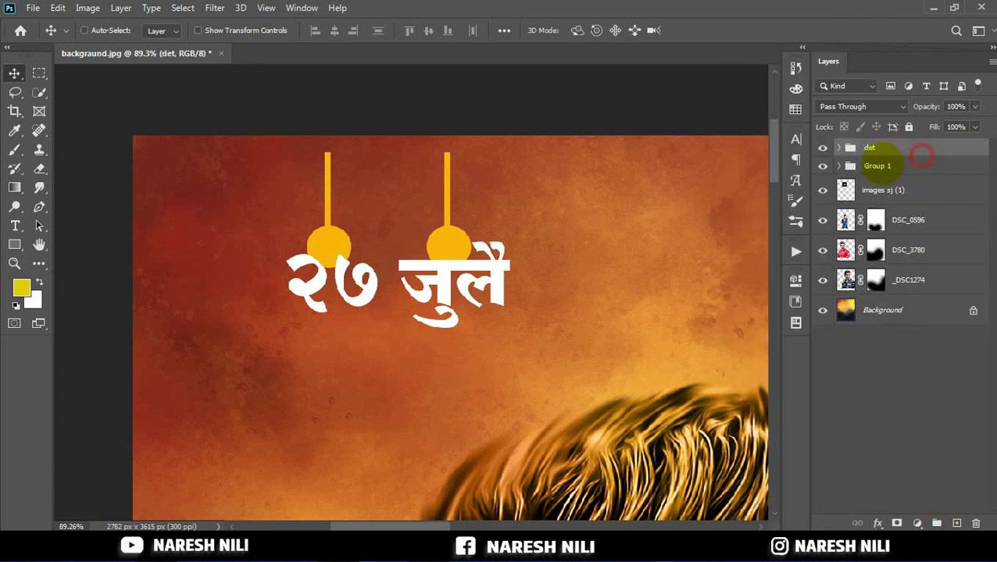
Step: Name the group det and give the date text a drop shadow
double_click(878, 166)
text(name)
click(867, 148)
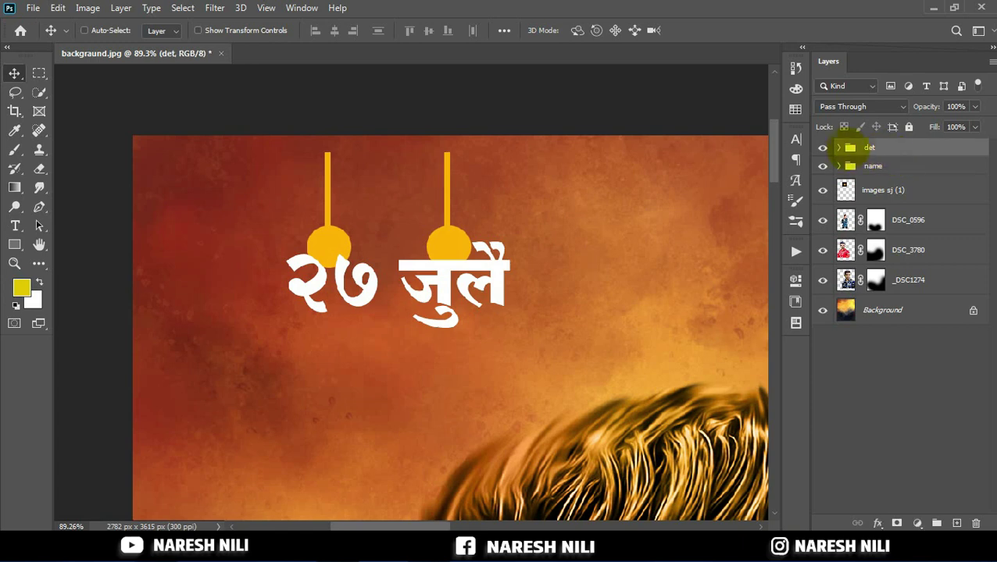
right_click(890, 172)
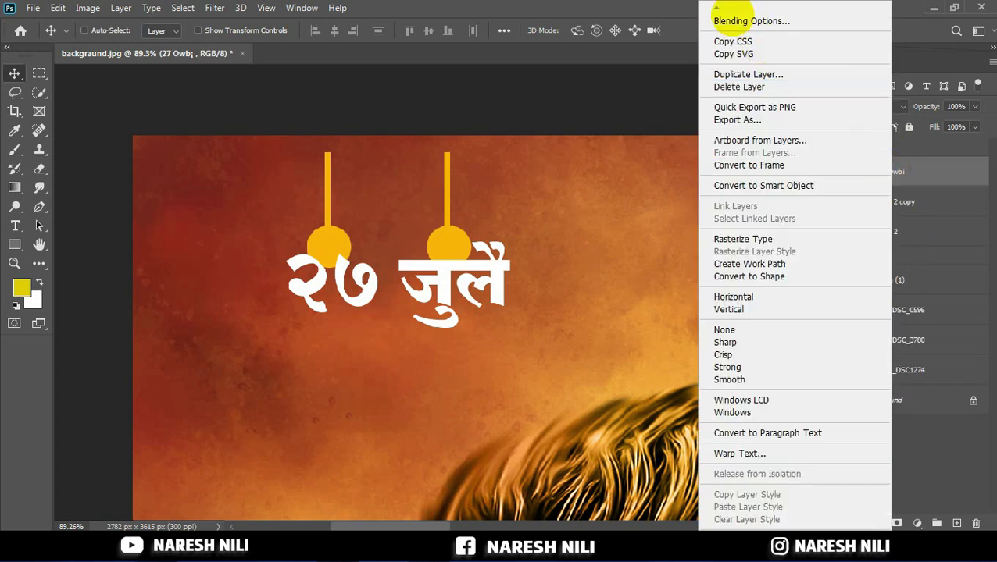
click(914, 21)
click(466, 328)
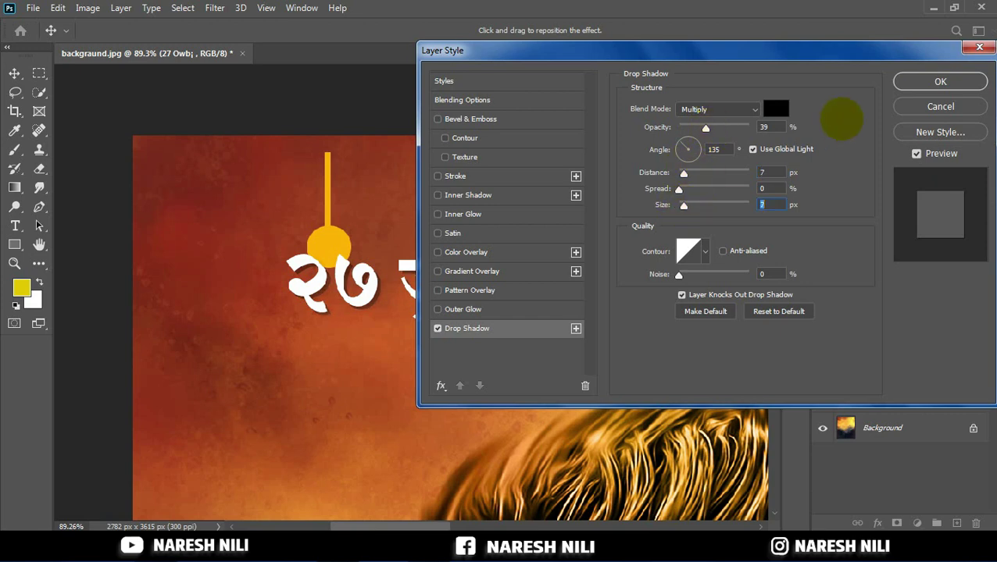
click(941, 81)
Step: Slant the det group upward to the right and enlarge it about 15%
click(840, 147)
key(ctrl+t)
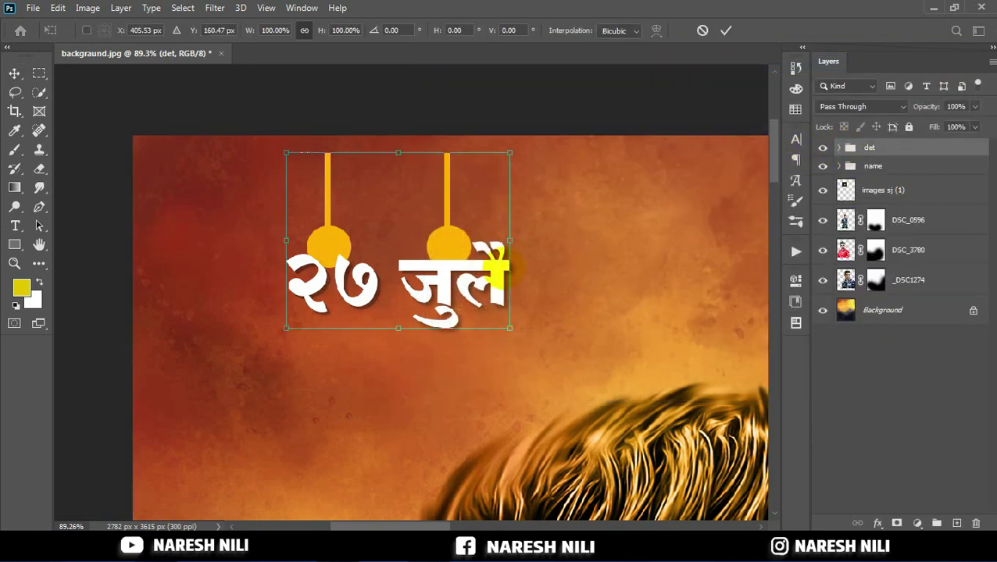
drag(509, 240, 510, 222)
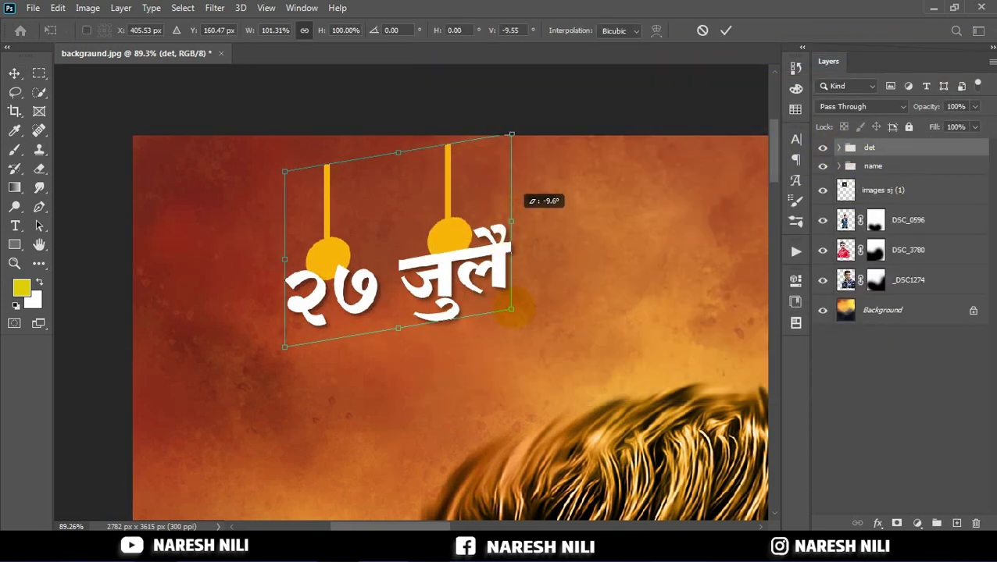
drag(512, 310, 535, 323)
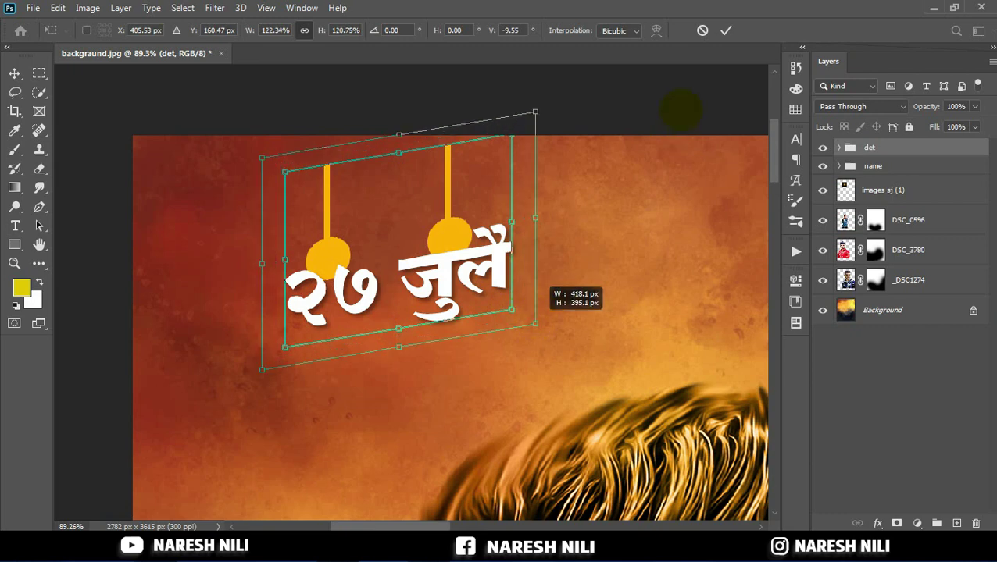
click(725, 30)
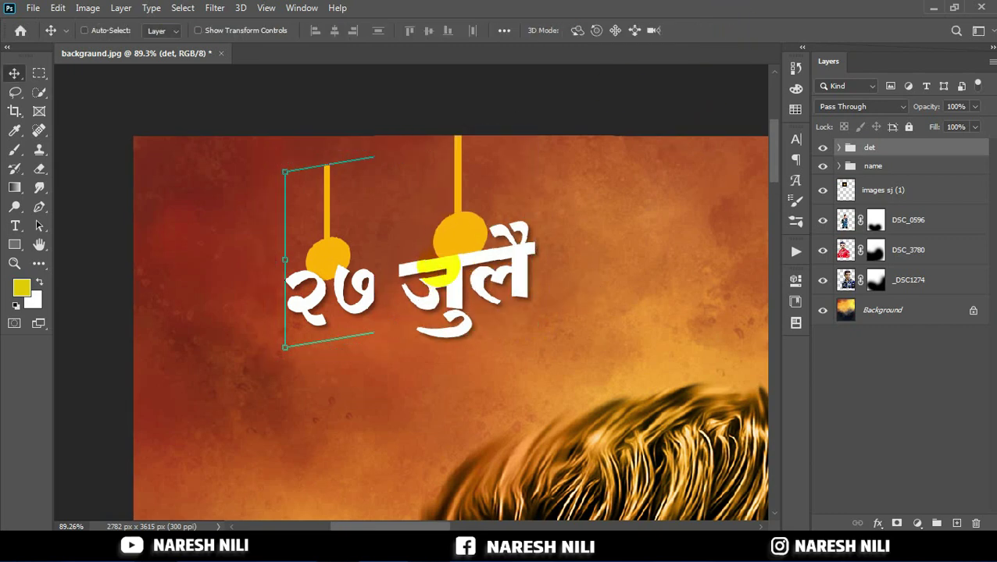
click(14, 263)
key(ctrl+0)
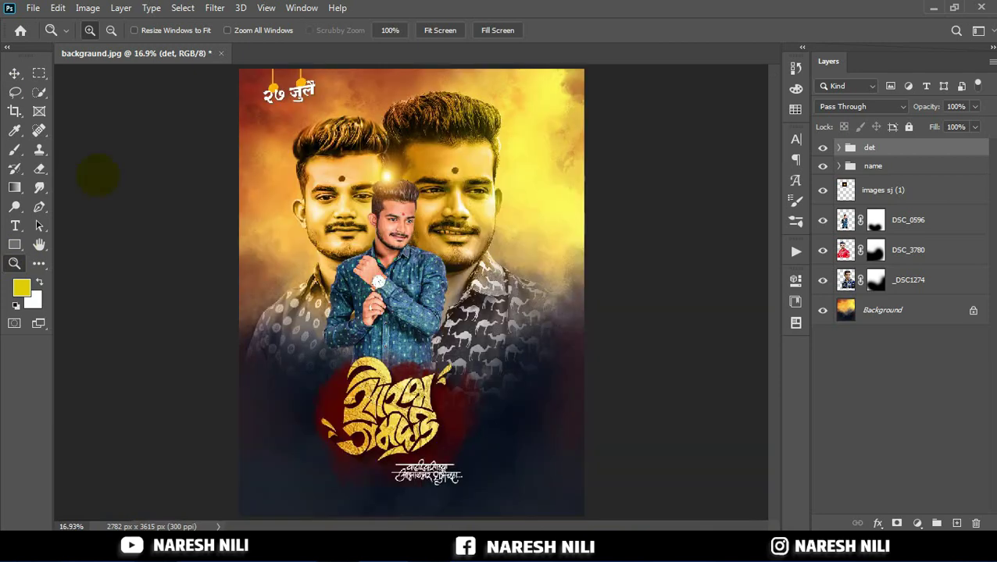
Step: Place the logo file into the poster above the images sj (1) layer
key(v)
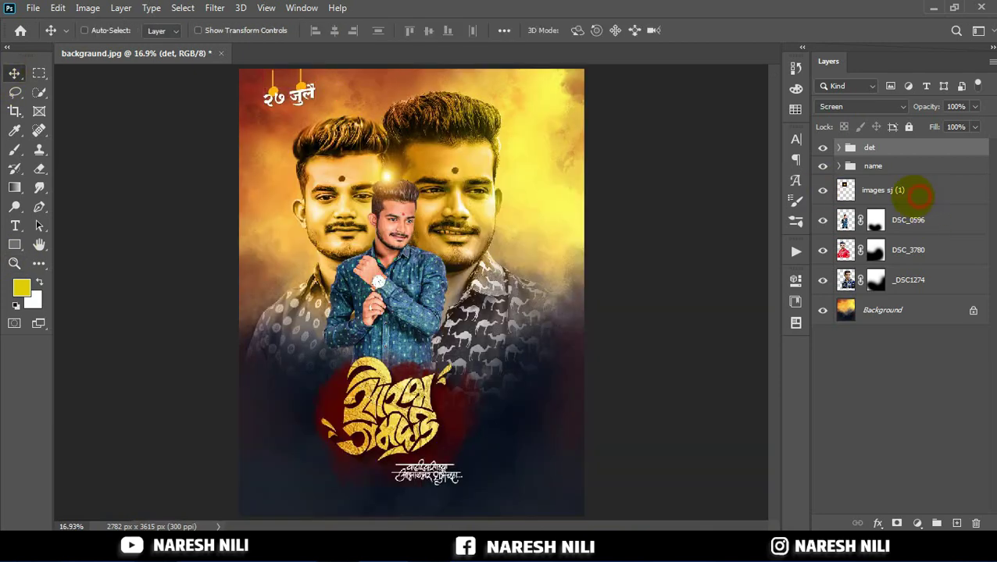
click(918, 196)
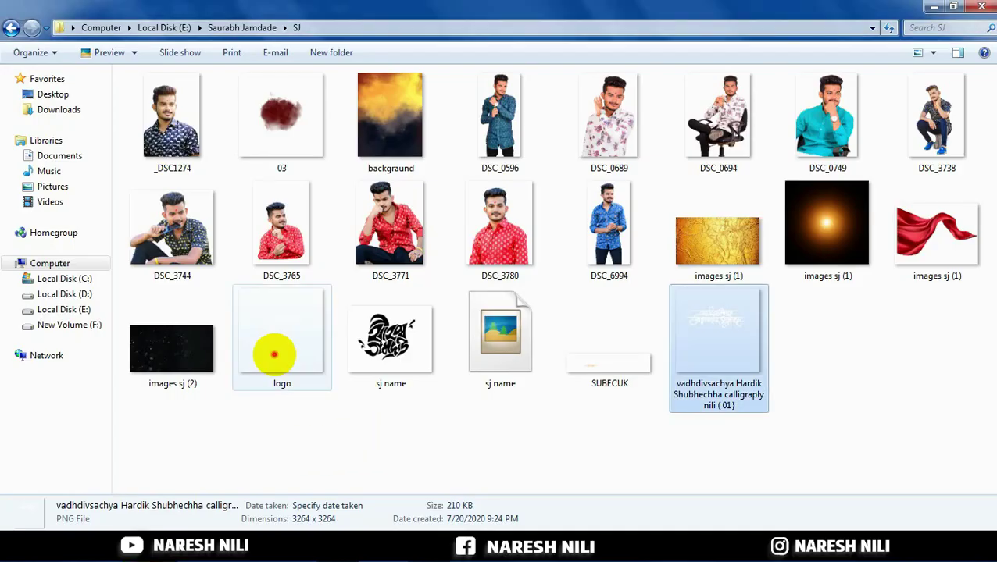
drag(274, 351, 356, 539)
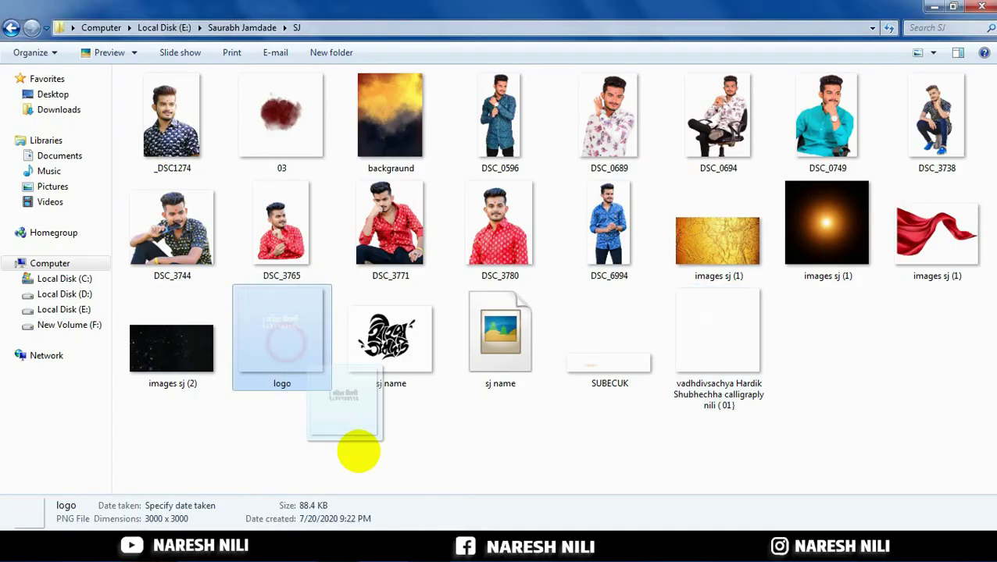
key(ctrl+t)
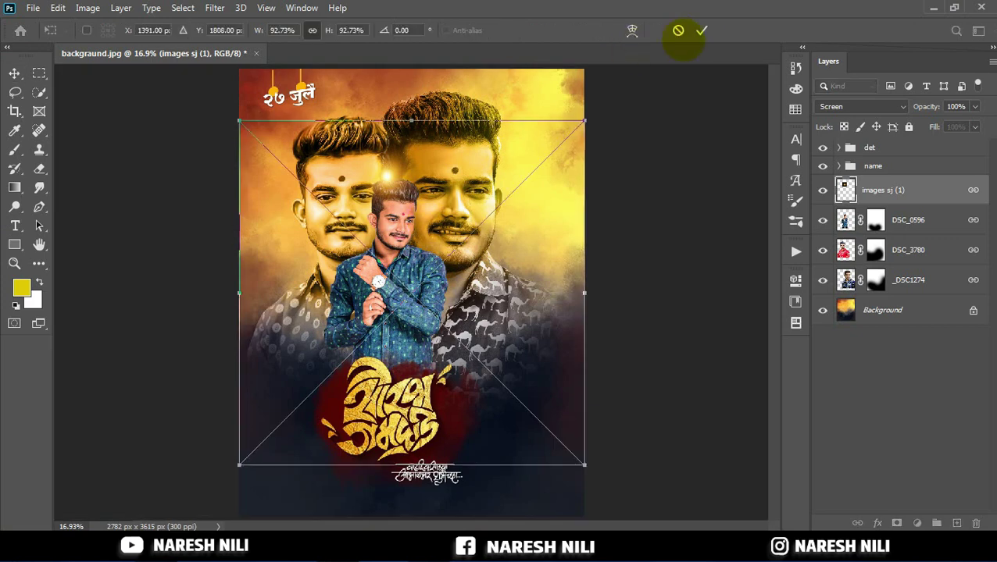
key(Return)
Step: Rasterize the logo and shrink it to about 29.77% beside the right face
right_click(843, 191)
click(703, 273)
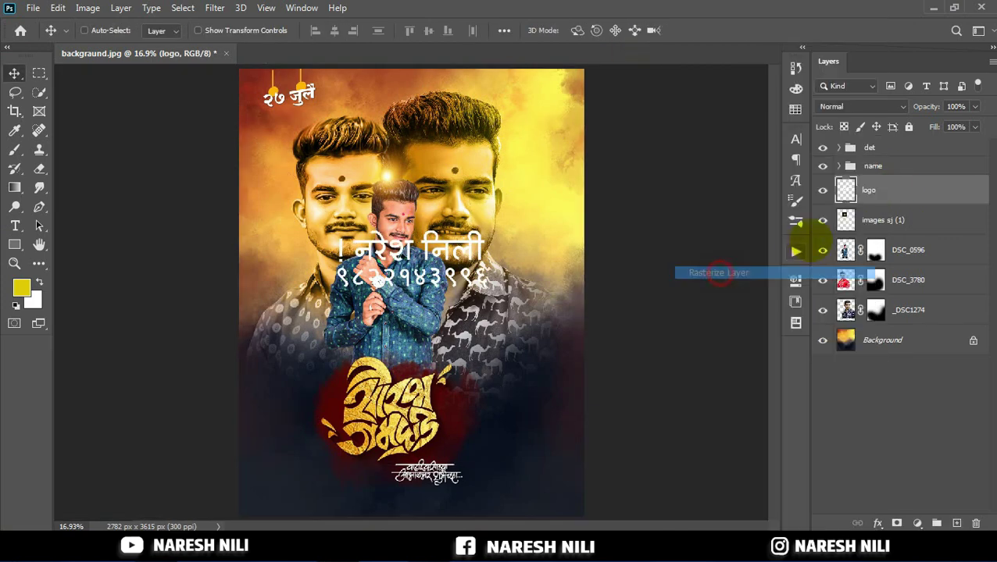
key(ctrl+t)
mouse_move(547, 301)
mouse_down()
mouse_move(437, 258)
mouse_move(410, 259)
mouse_move(561, 238)
mouse_up()
click(725, 30)
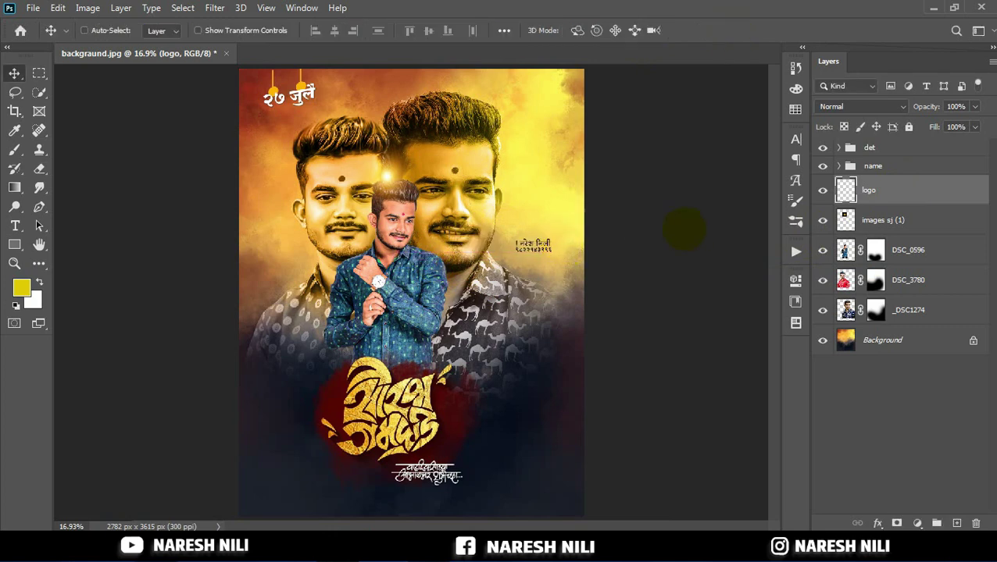
Step: Add a new layer above Background and pick a brownish-orange foreground colour
click(902, 338)
click(954, 523)
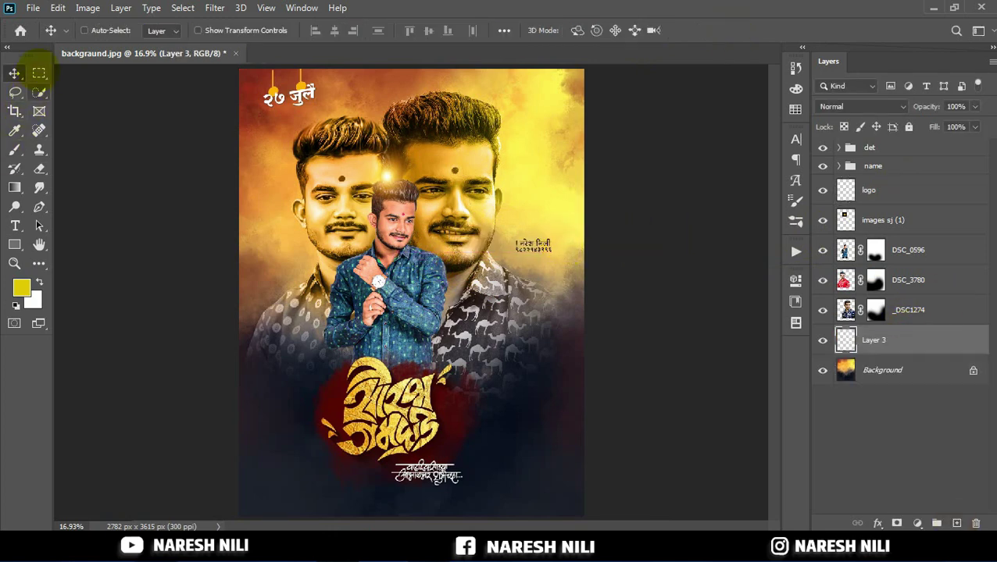
click(40, 72)
click(21, 289)
click(458, 161)
click(639, 94)
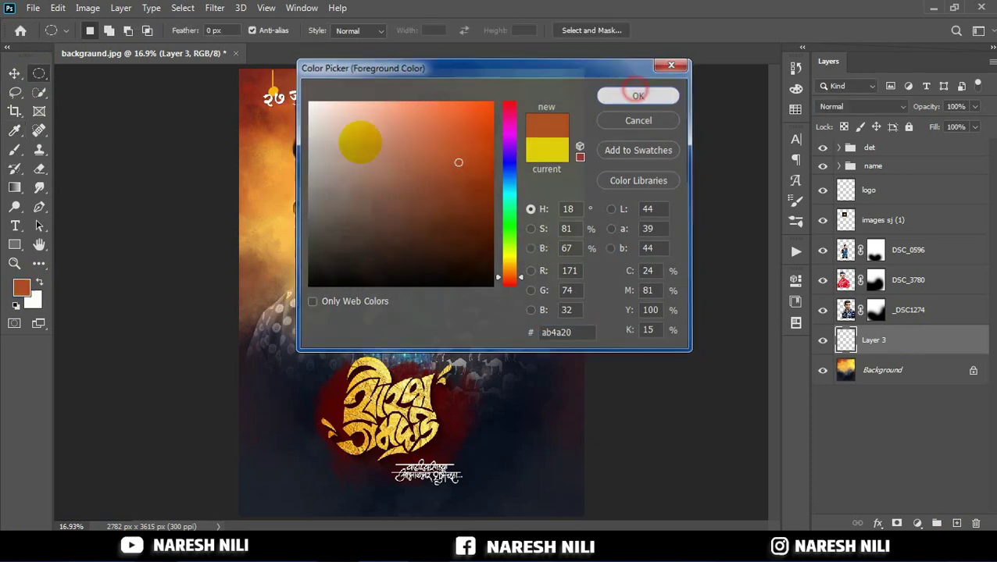
Step: Fill a large circular selection behind the portraits with yellow
drag(312, 143, 516, 344)
right_click(469, 232)
click(494, 410)
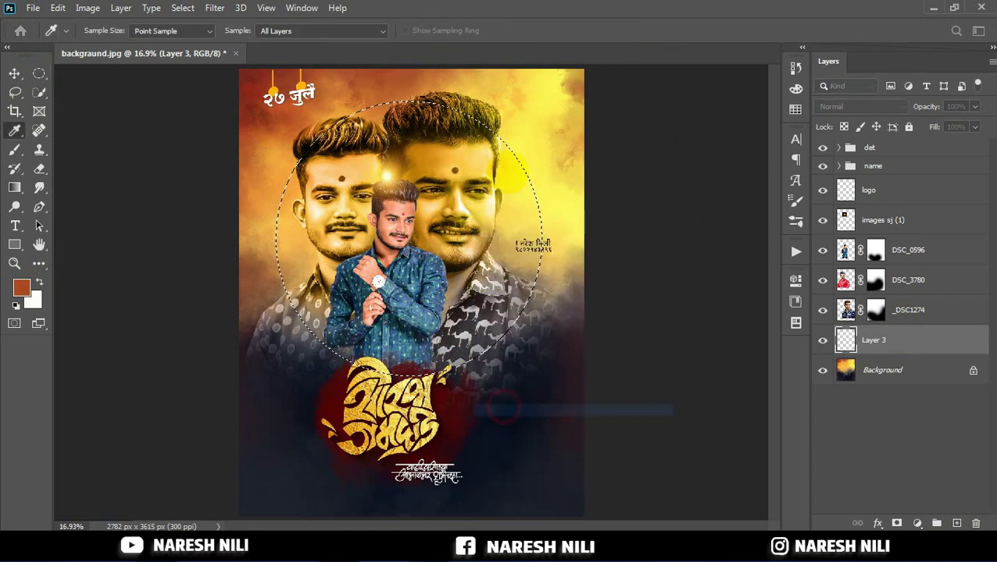
click(500, 104)
click(492, 169)
click(639, 94)
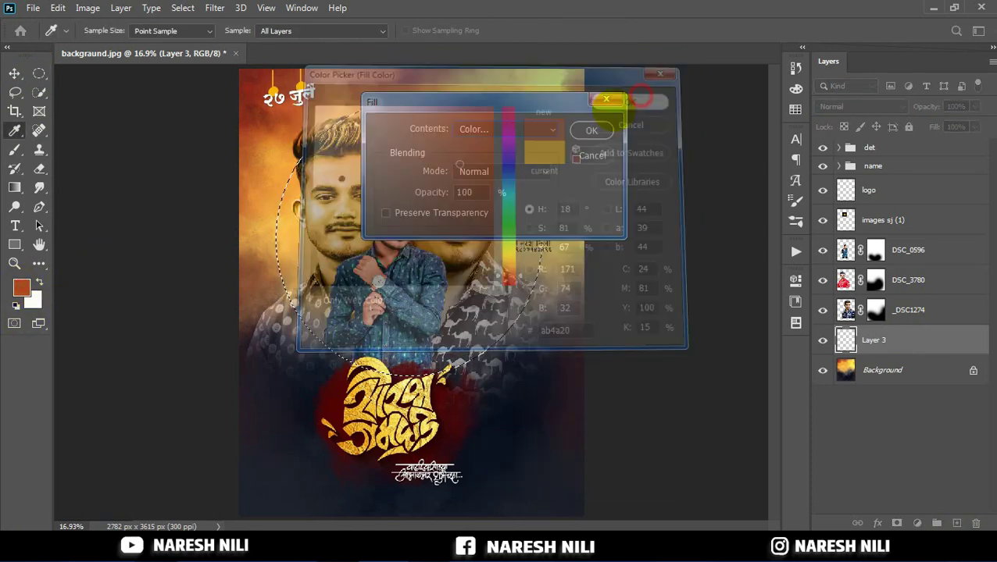
click(589, 129)
key(ctrl+d)
right_click(394, 132)
drag(267, 72, 566, 408)
right_click(445, 210)
click(483, 402)
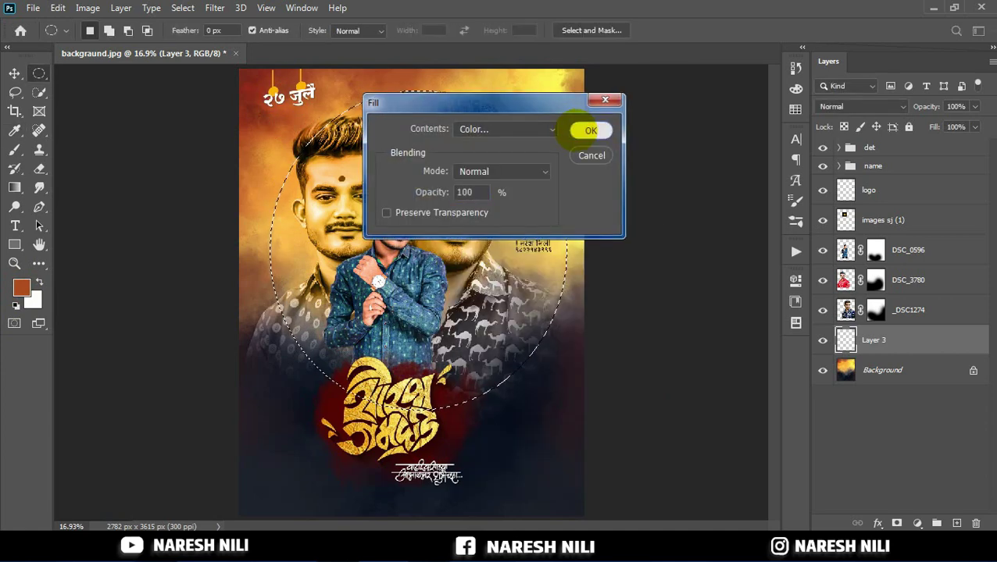
click(586, 130)
Step: Shrink the yellow circle slightly and move it up behind the faces
click(14, 74)
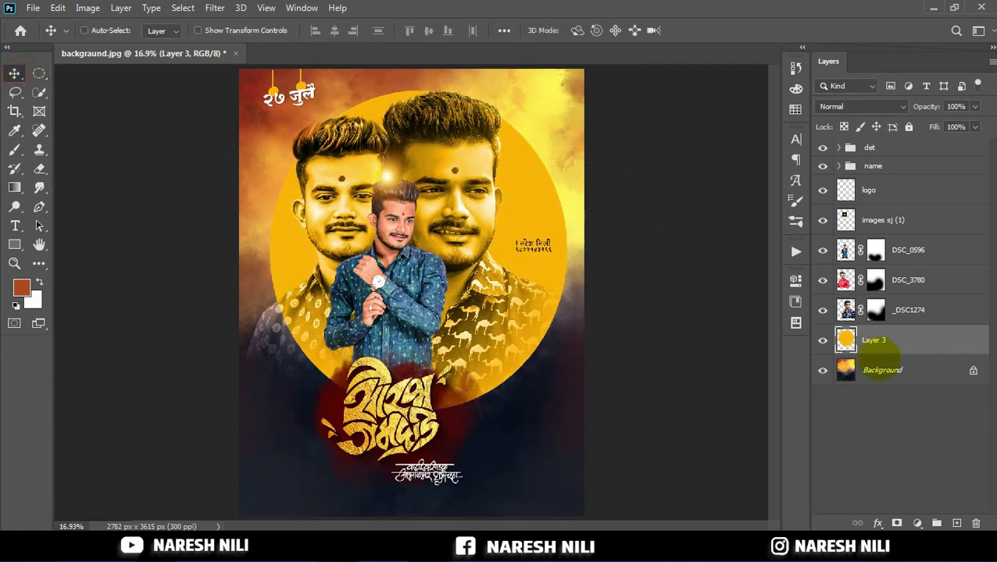
key(ctrl+t)
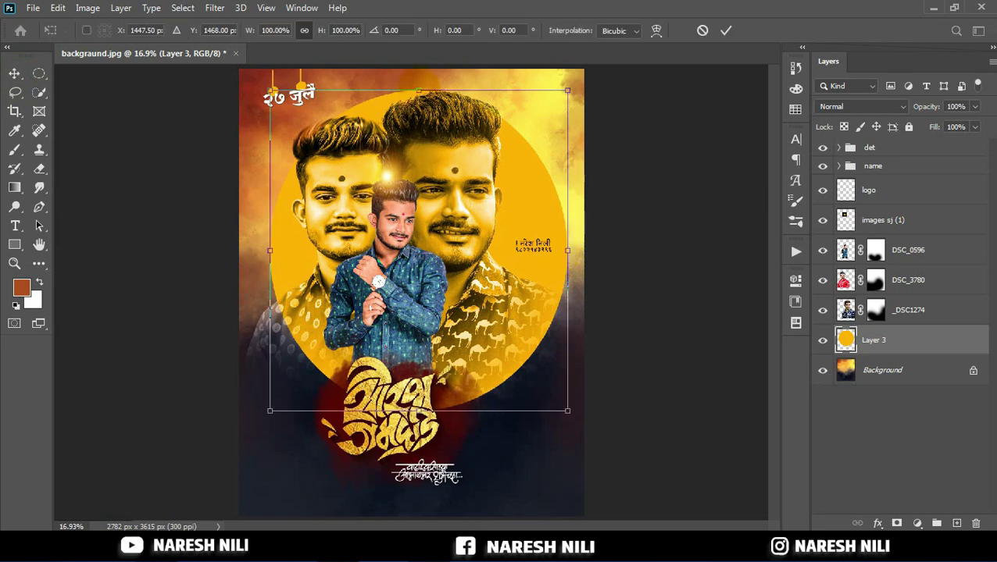
drag(418, 90, 432, 81)
click(726, 30)
drag(497, 268, 515, 199)
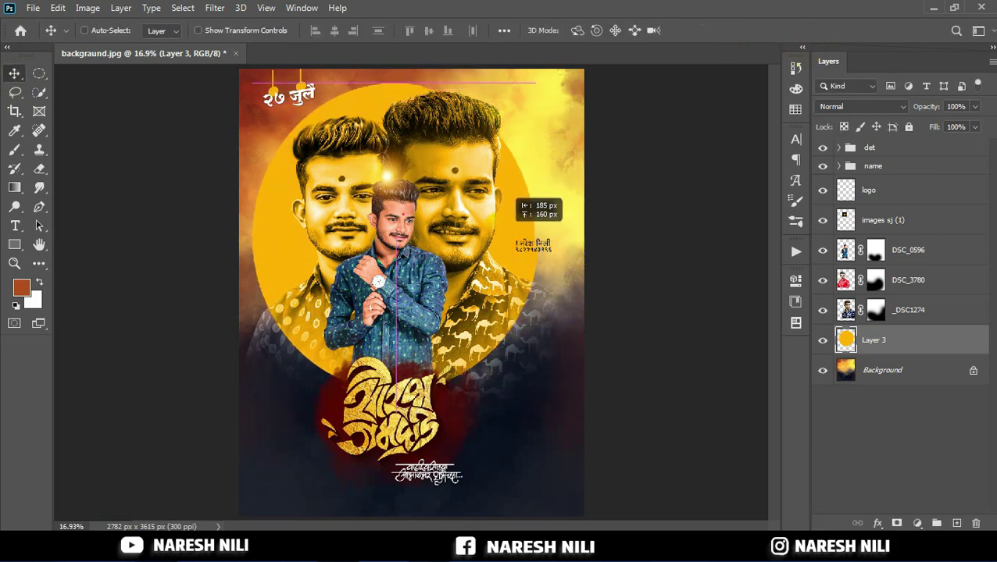
key(ctrl+t)
click(726, 30)
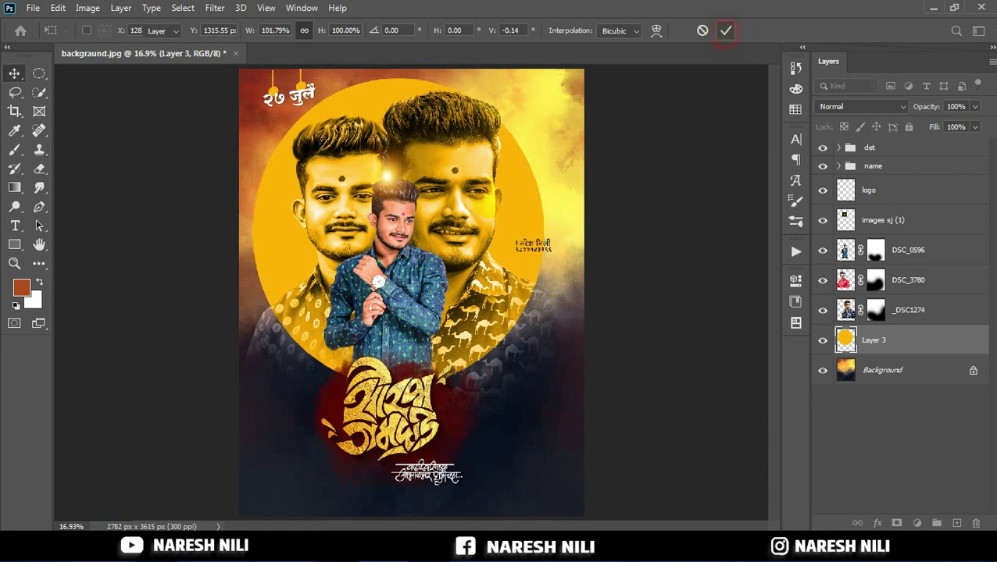
Step: Set the circle to Soft Light and mask it out behind both portraits
click(854, 104)
click(834, 291)
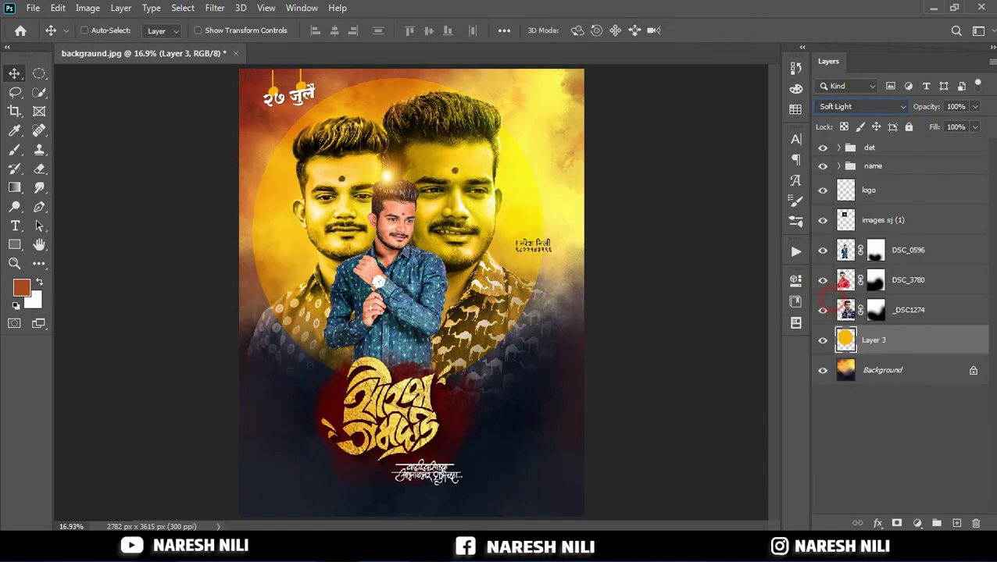
click(896, 524)
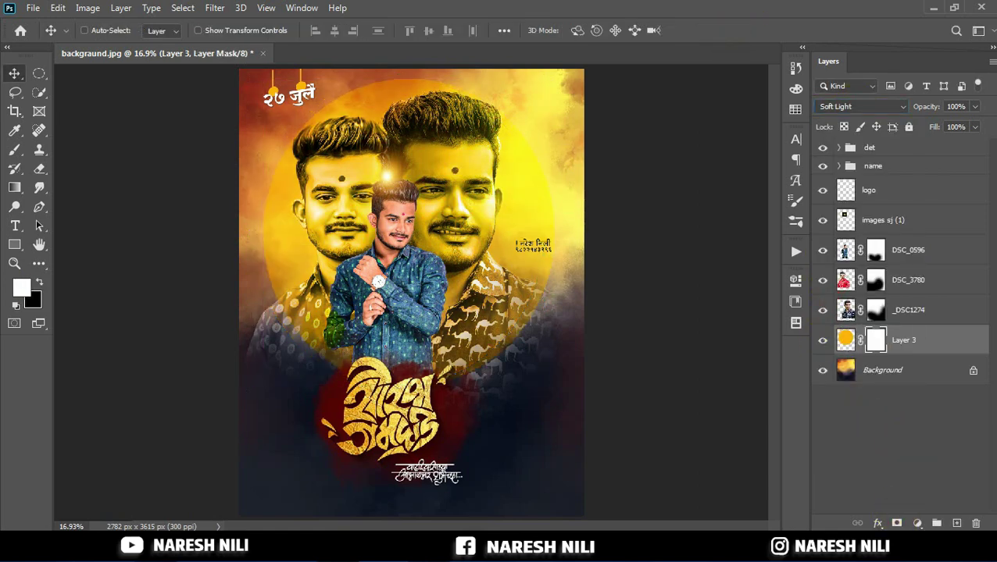
ctrl+click(845, 279)
key(Delete)
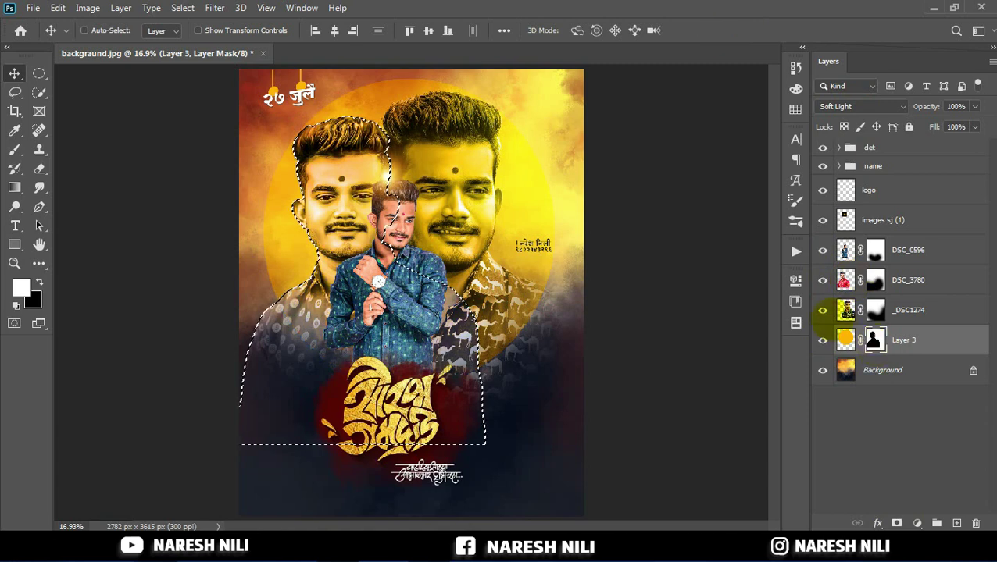
ctrl+click(845, 310)
key(Delete)
click(14, 91)
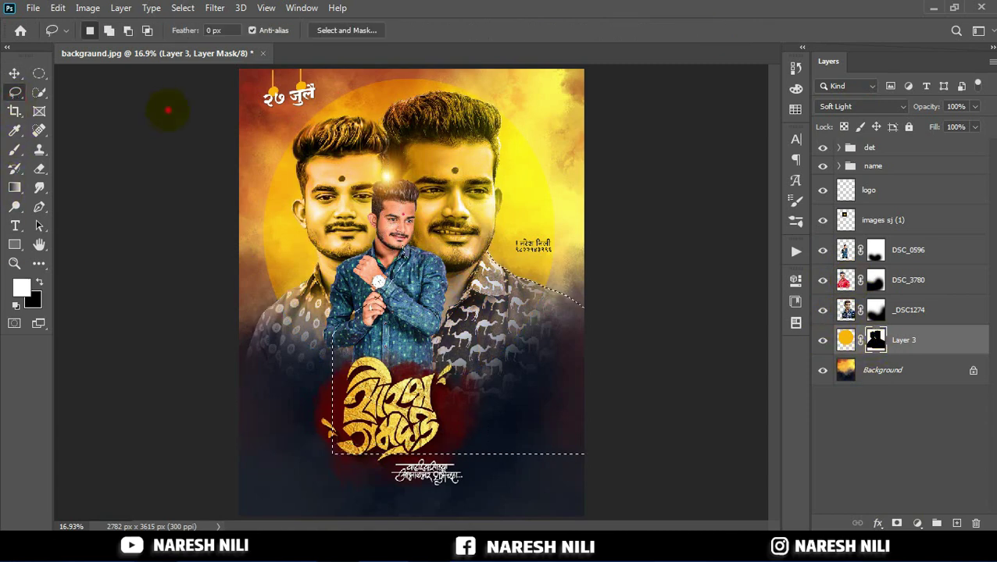
click(15, 263)
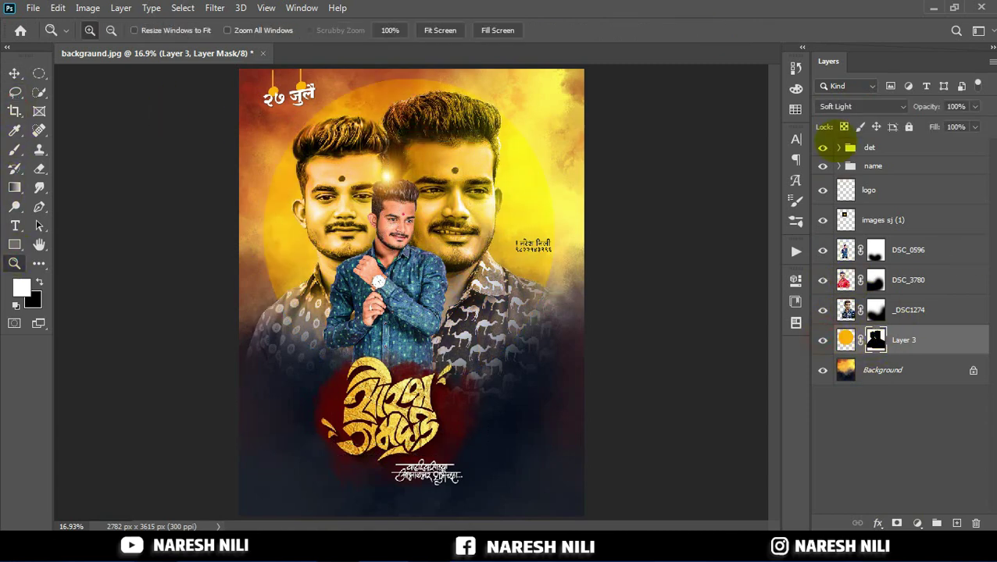
Step: Blend the circle as Pin Light at 85% opacity and drag in the red drape image
click(860, 107)
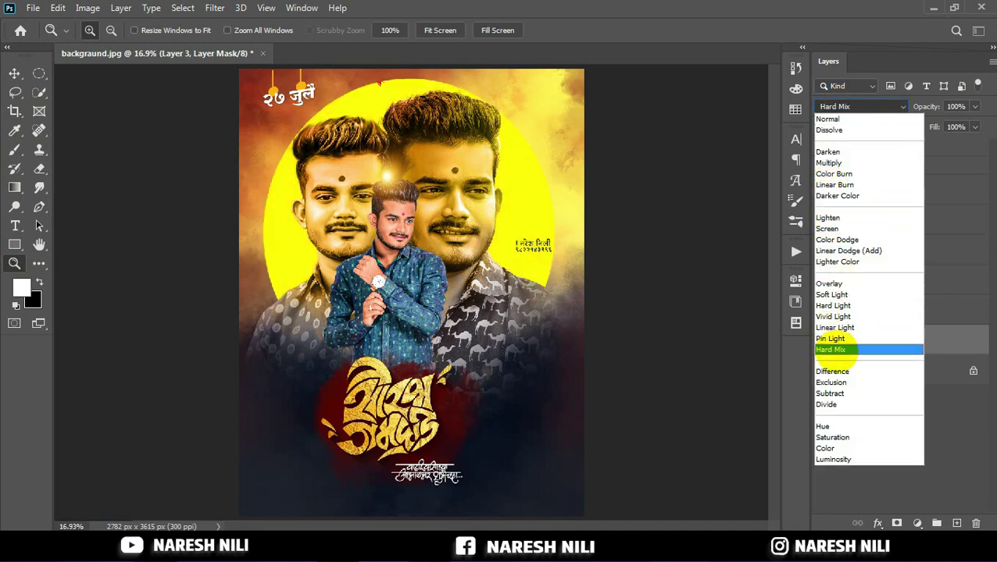
click(830, 337)
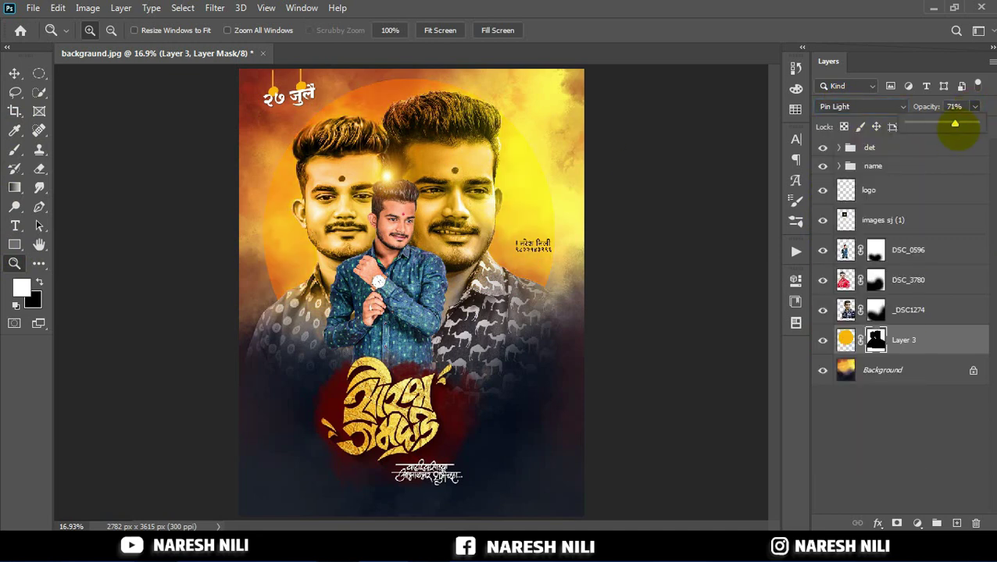
key(v)
key(ctrl+0)
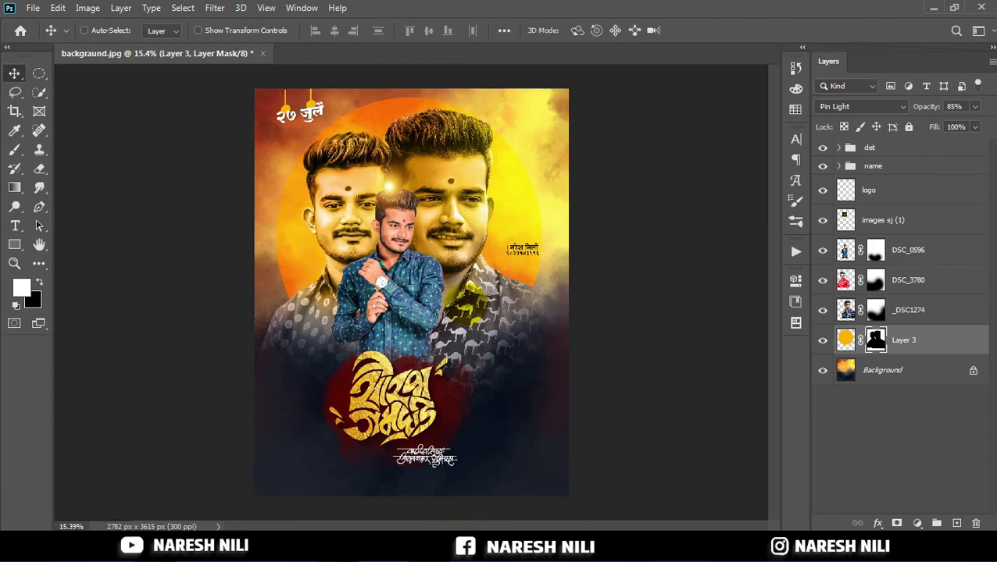
key(alt+Tab)
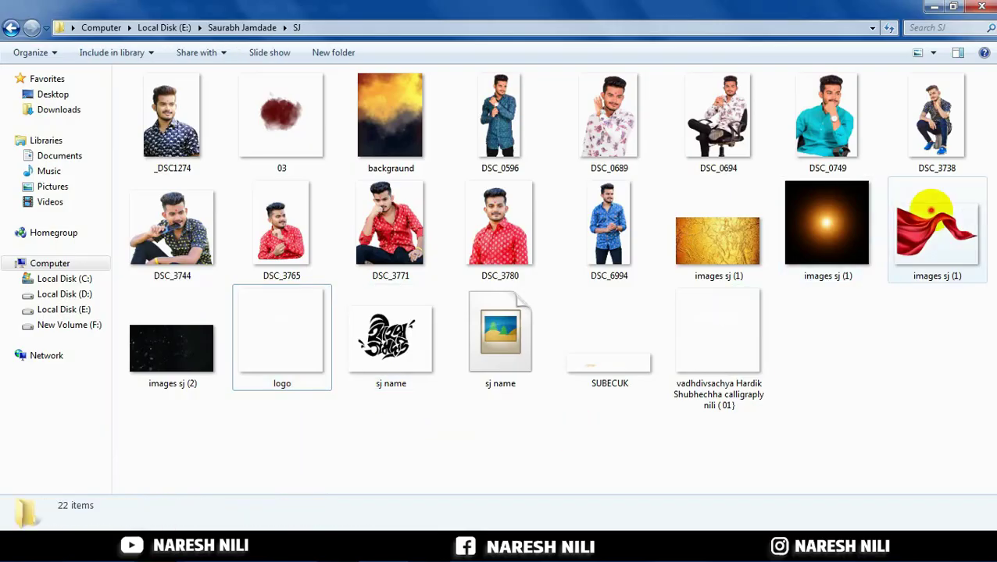
mouse_move(936, 230)
mouse_down()
mouse_move(664, 399)
mouse_move(311, 219)
mouse_up()
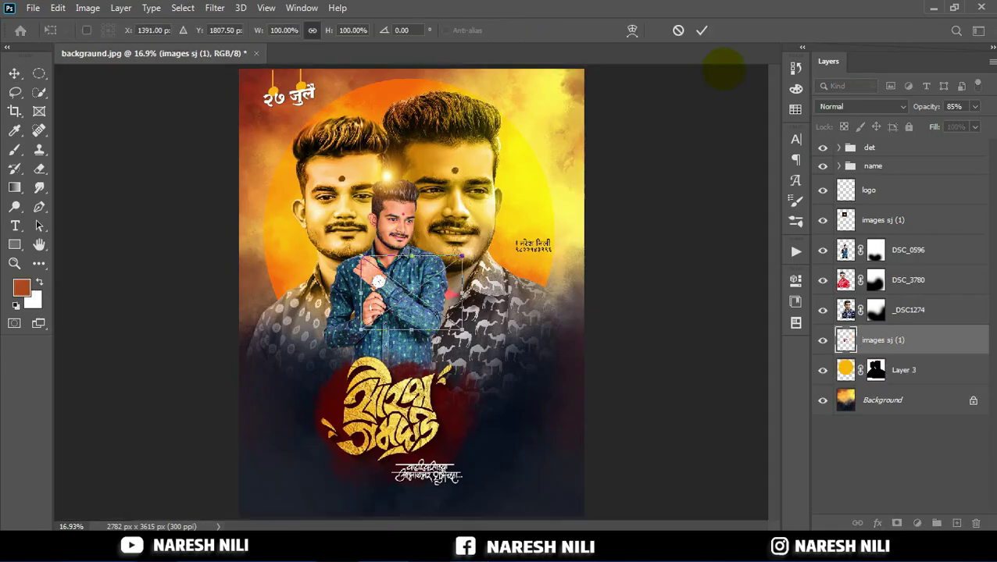
Step: Commit the red drape and move its layer beneath the DSC_0596 portrait
key(Return)
drag(881, 340, 881, 265)
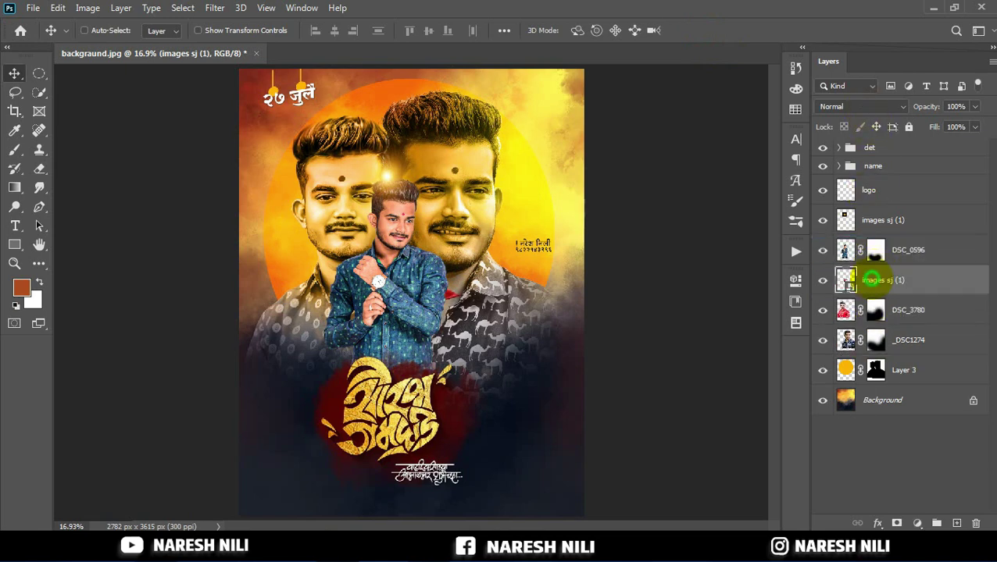
right_click(873, 280)
click(734, 271)
Step: Enlarge and tilt the red drape, then settle it at the poster's lower-left edge
key(ctrl+t)
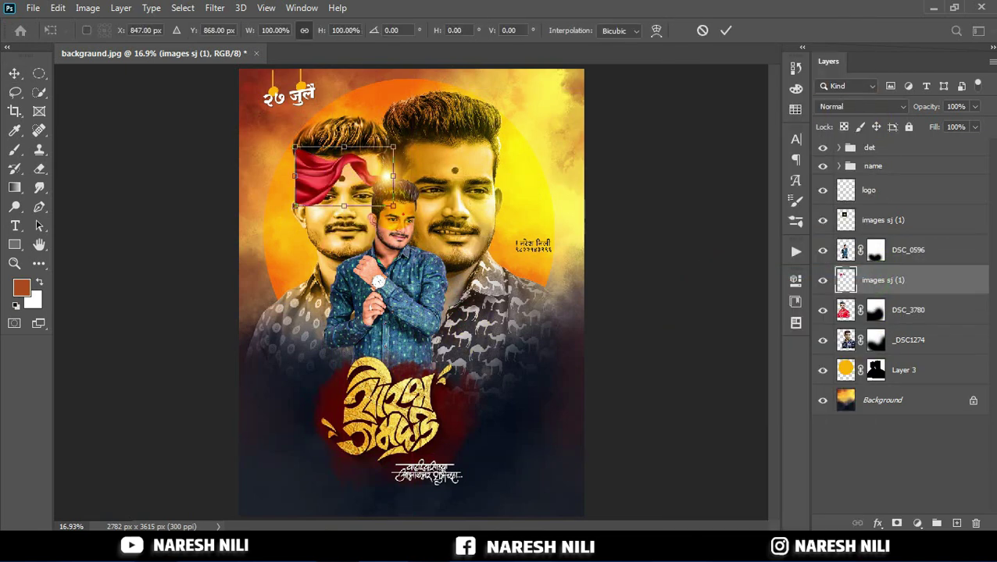
mouse_move(393, 177)
mouse_down()
mouse_move(556, 190)
mouse_move(567, 129)
mouse_up()
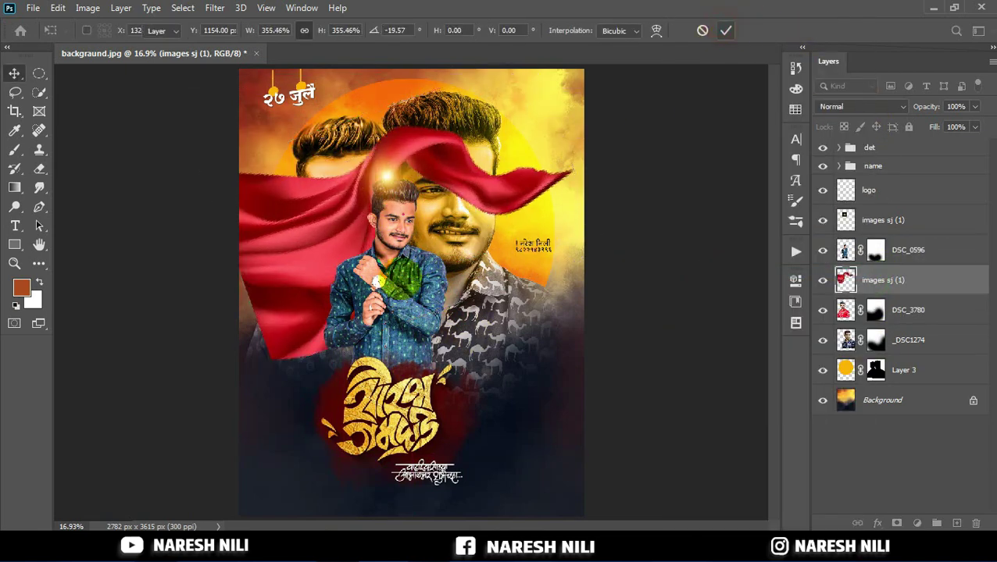
key(Return)
scroll(411, 293, down, 1)
drag(493, 172, 428, 324)
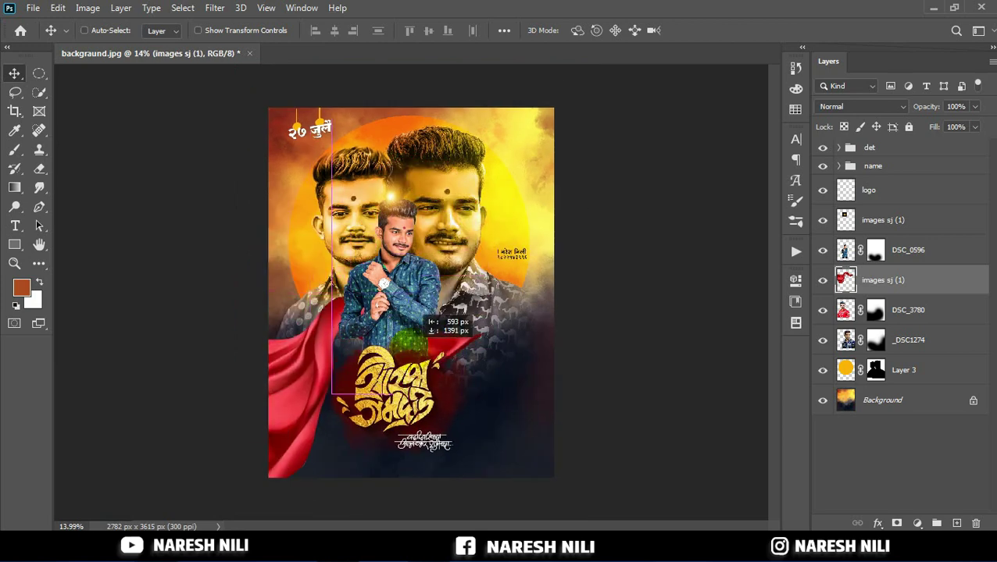
key(ctrl+t)
drag(478, 485, 456, 478)
drag(410, 378, 410, 383)
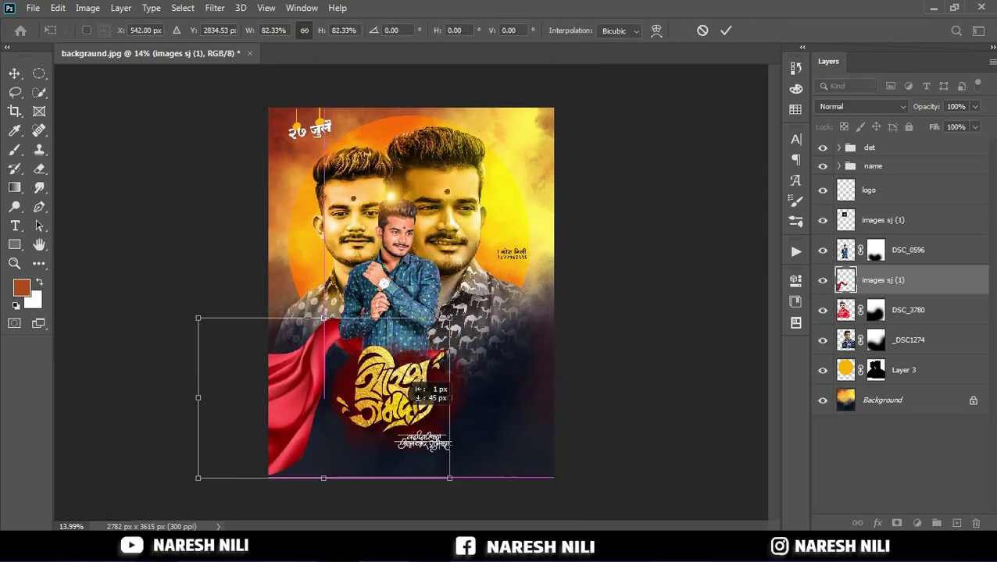
click(726, 29)
Step: Duplicate the drape, flip it horizontally, and place it on the right, tilted about 4°
key(ctrl+j)
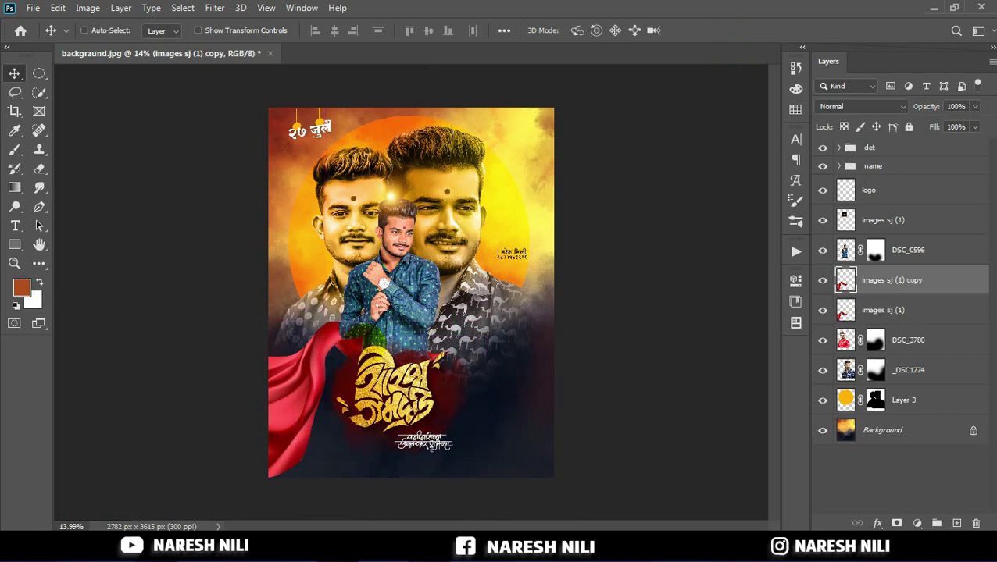
key(ctrl+t)
right_click(362, 353)
click(423, 329)
click(725, 30)
drag(407, 370, 612, 387)
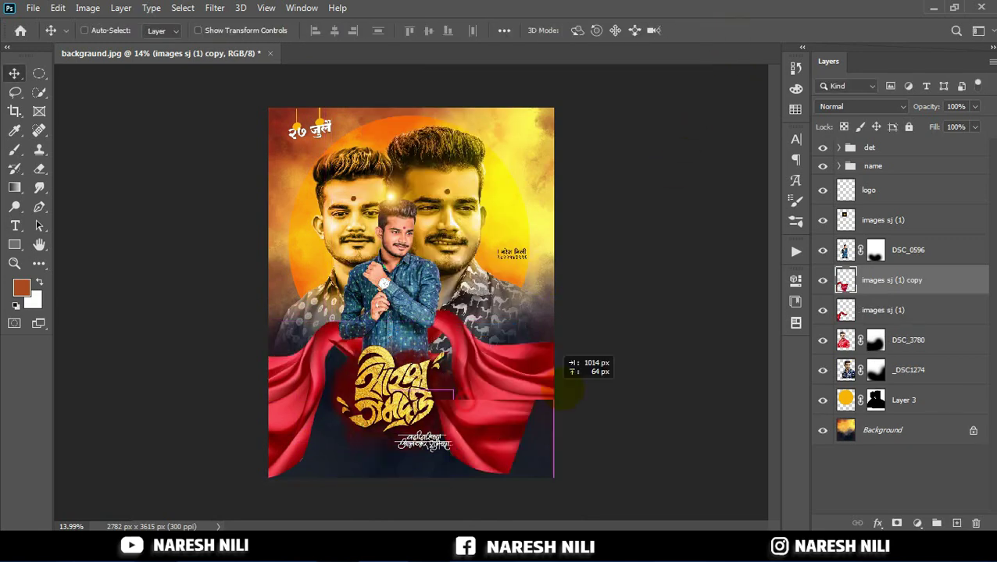
drag(553, 395, 544, 387)
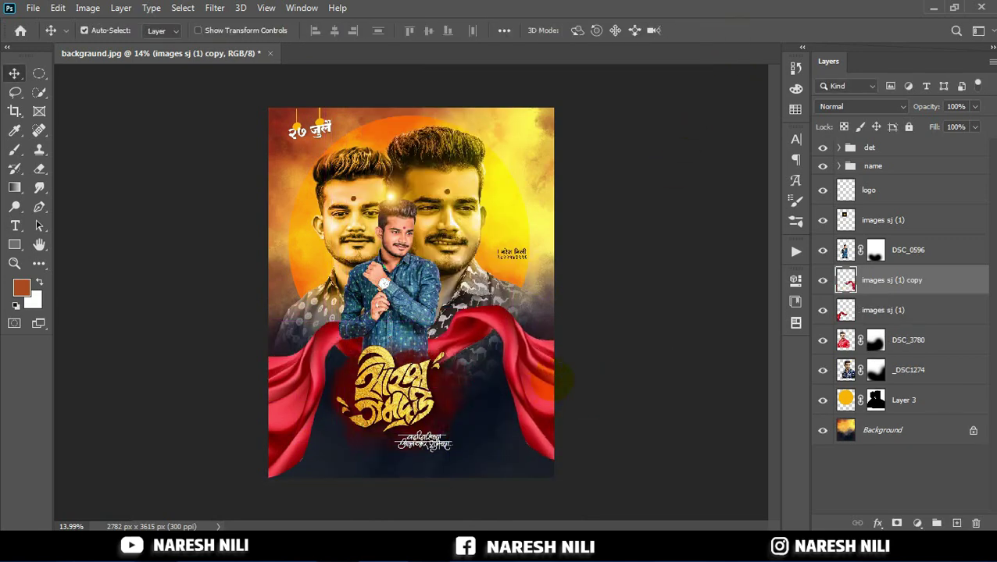
key(ctrl+t)
drag(630, 460, 657, 367)
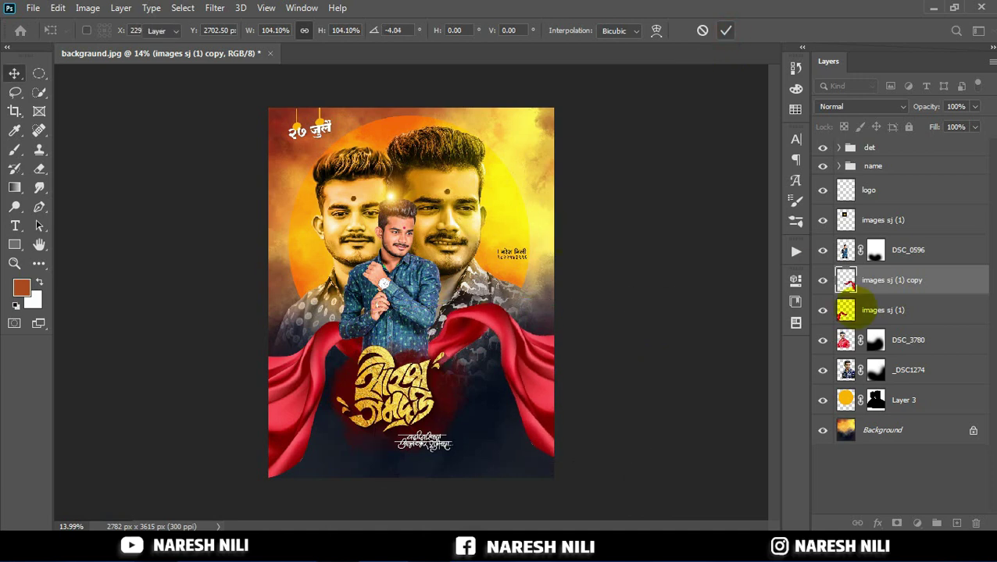
key(Return)
Step: Blend both drapes in Vivid Light, group them, and mask them away from the subject
shift+click(846, 310)
click(855, 106)
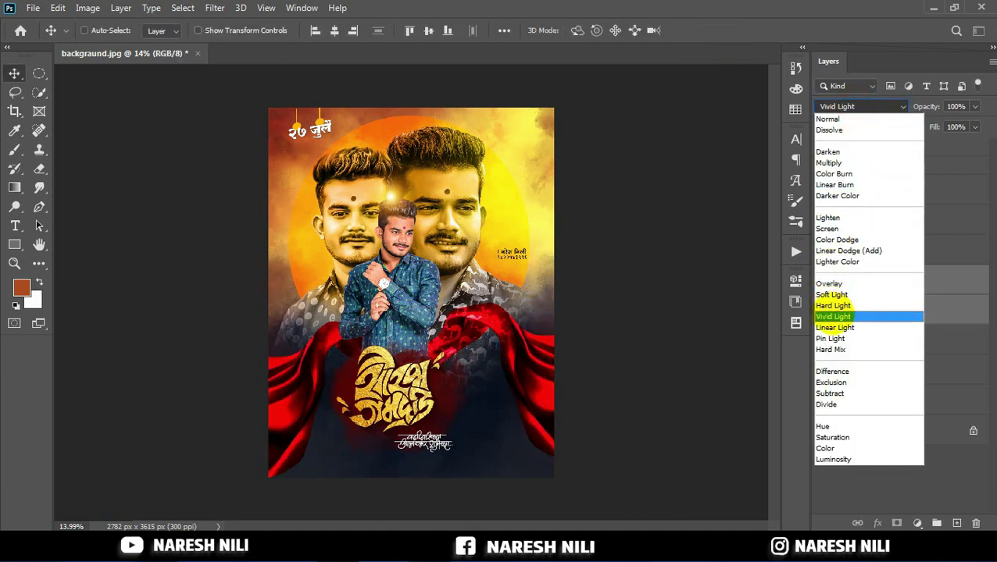
click(833, 316)
key(ctrl+g)
click(897, 523)
click(39, 168)
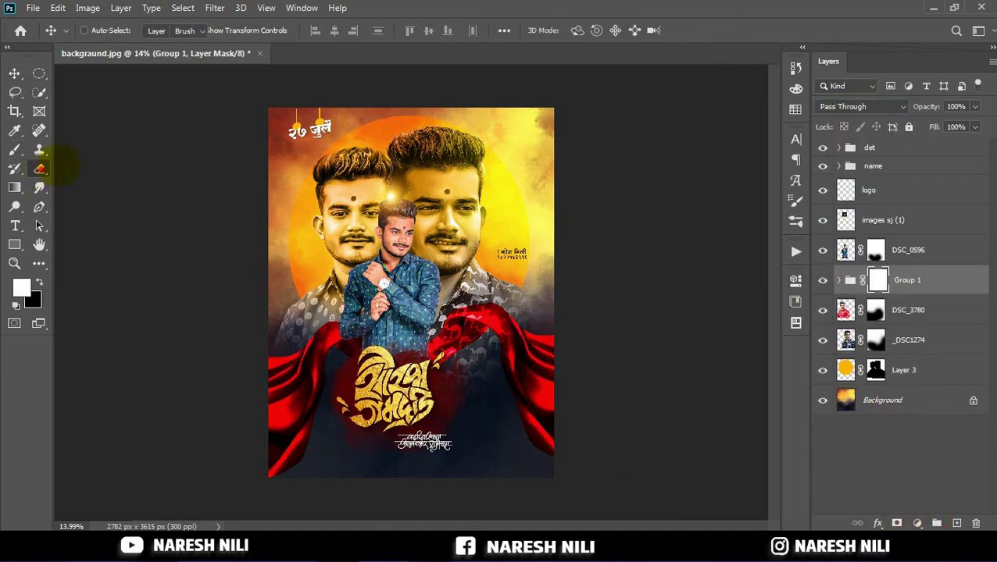
drag(392, 299, 433, 291)
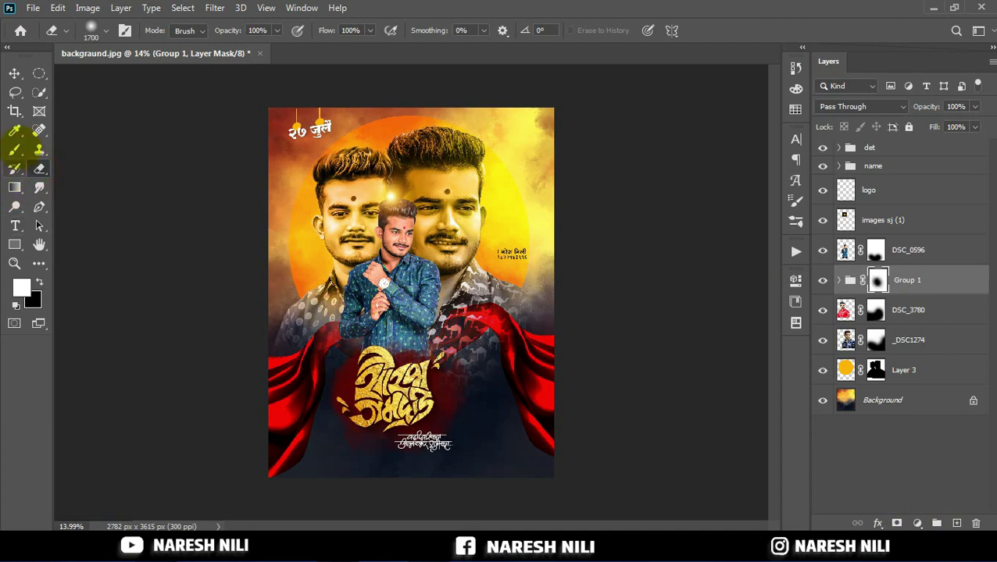
click(14, 73)
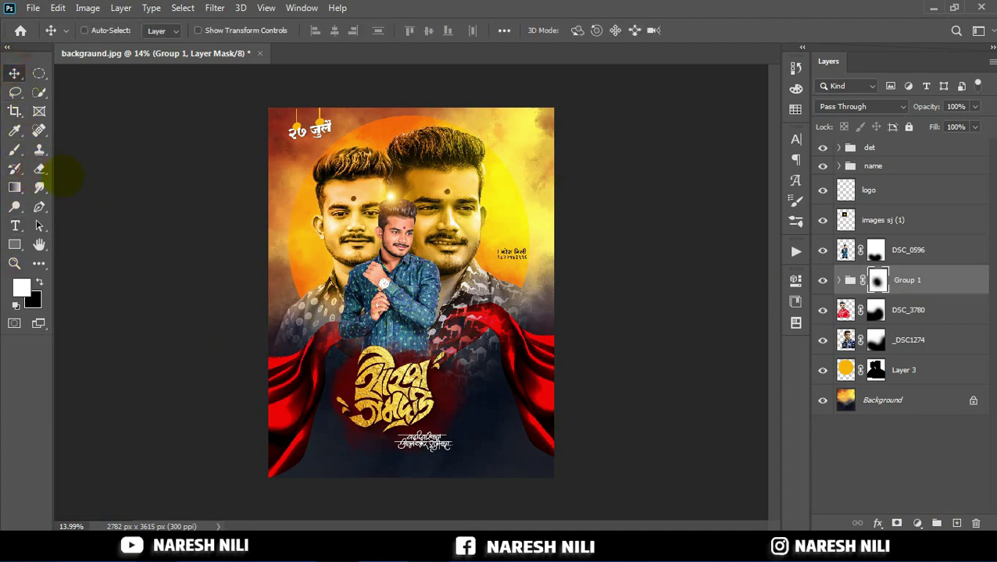
click(39, 169)
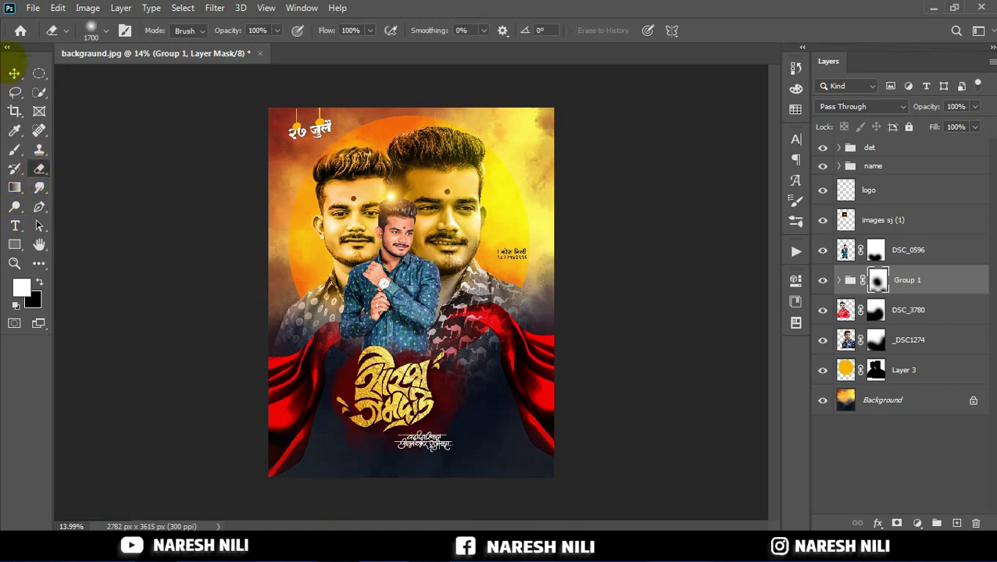
click(14, 72)
Step: Nudge the gold name slightly, then drag the SUBECUK image into the poster
click(861, 172)
drag(430, 389, 435, 392)
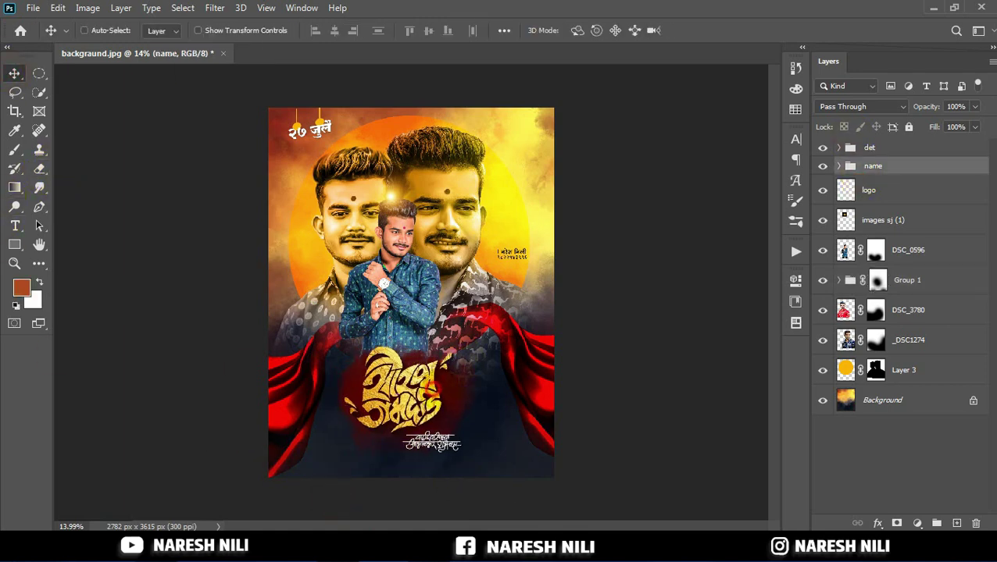
click(908, 249)
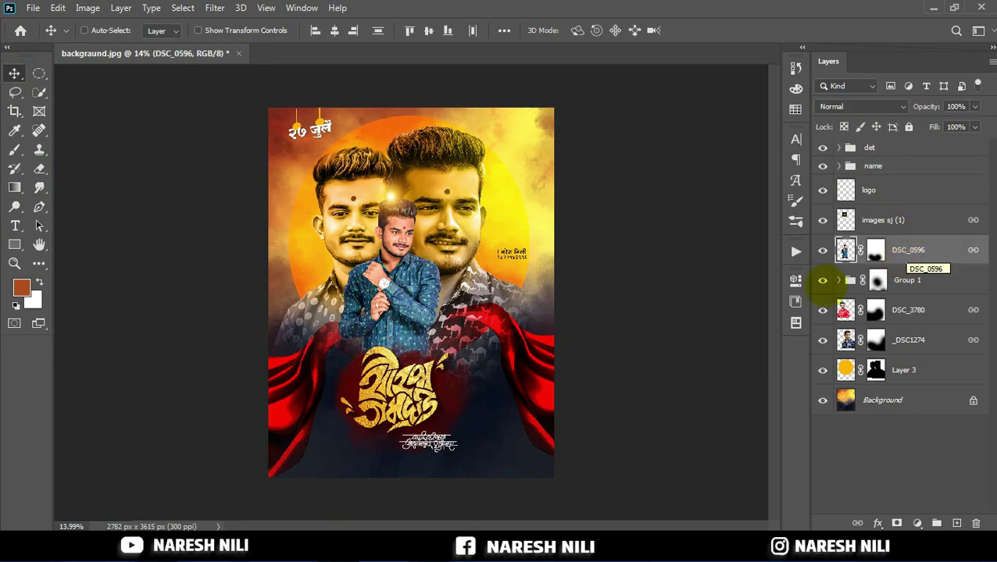
key(alt+Tab)
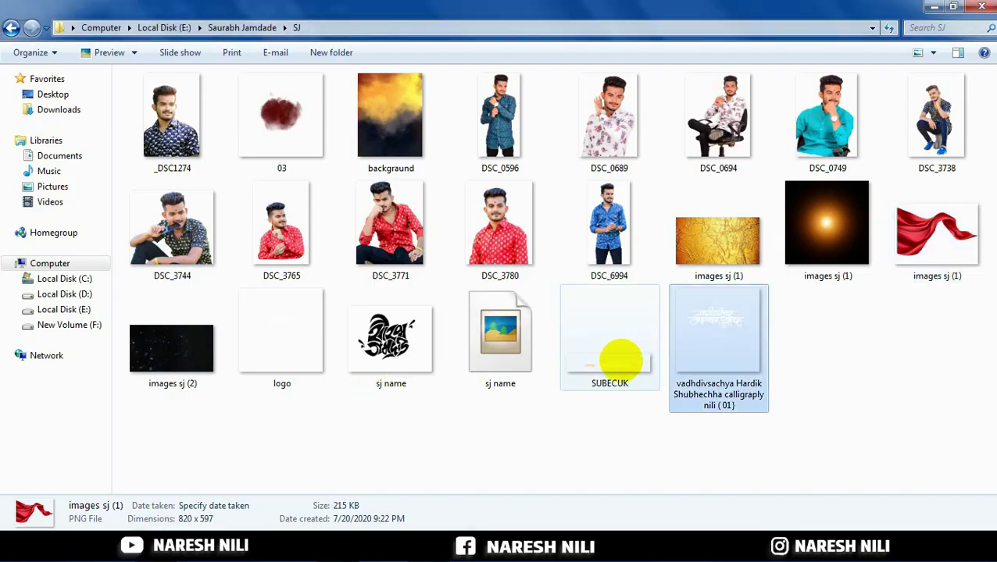
mouse_move(621, 361)
mouse_down()
mouse_move(337, 532)
mouse_move(411, 313)
mouse_up()
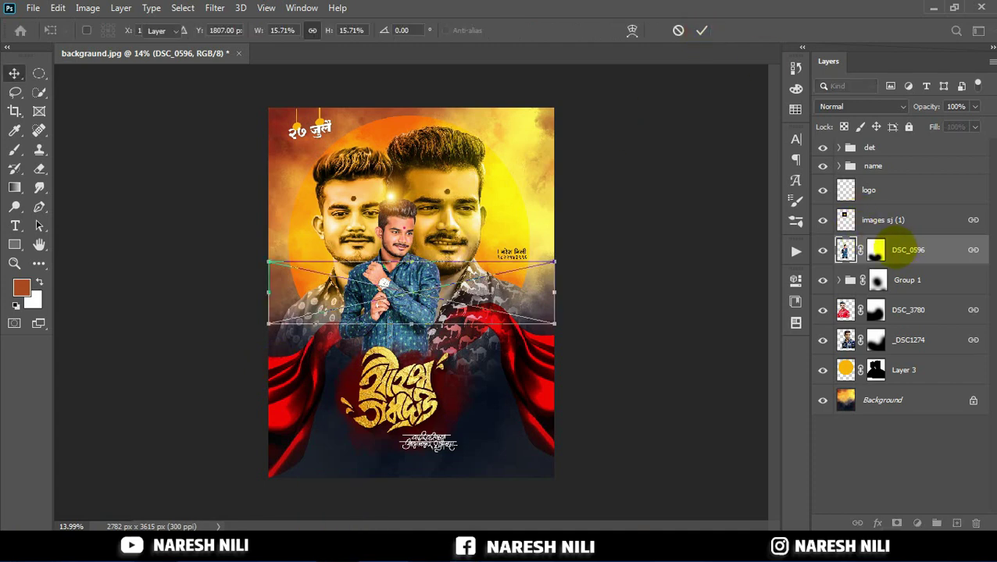
Step: Place SUBECUK, clip it to the layer below, and move it to the poster's bottom
key(Return)
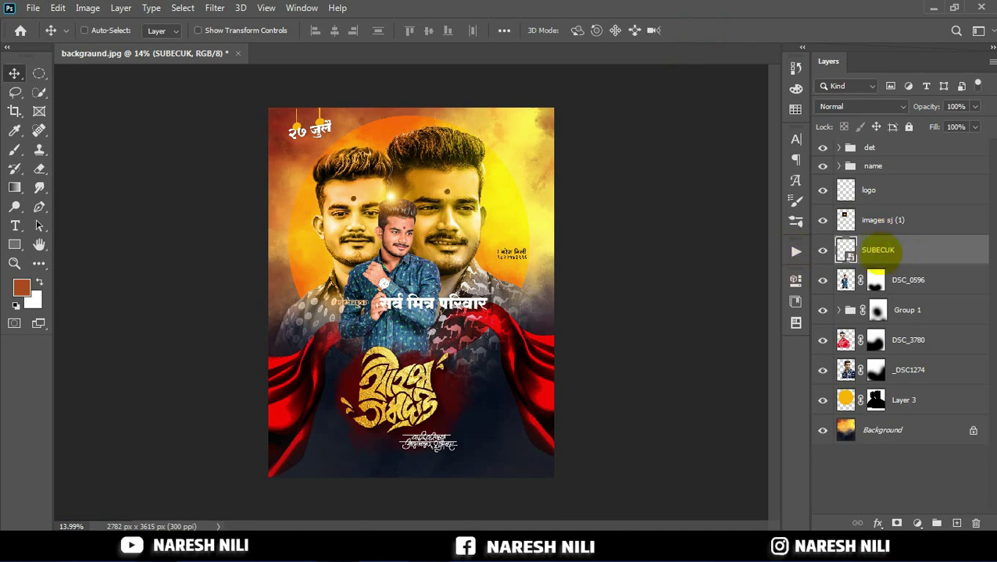
right_click(877, 249)
click(732, 273)
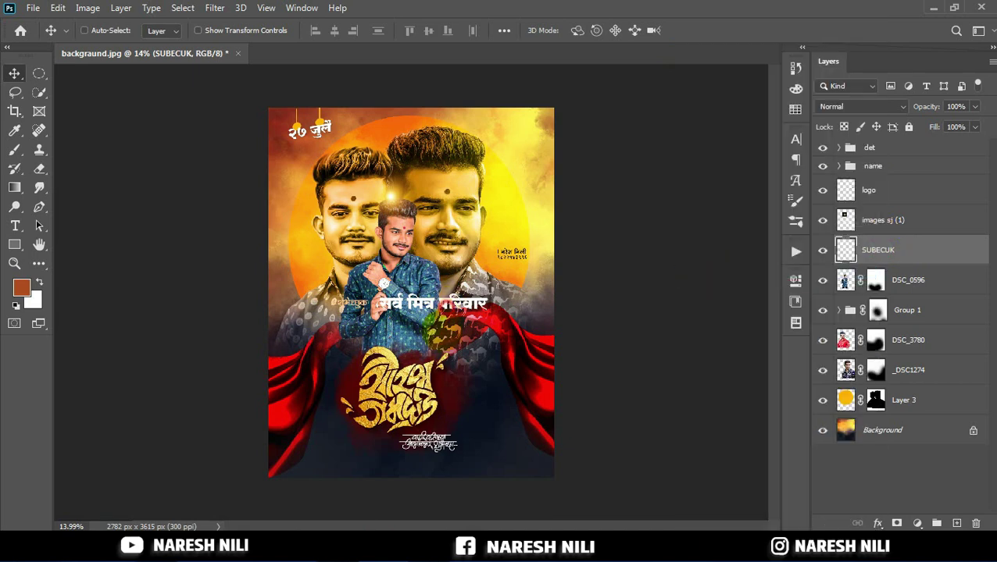
drag(433, 304, 434, 467)
click(15, 263)
click(411, 292)
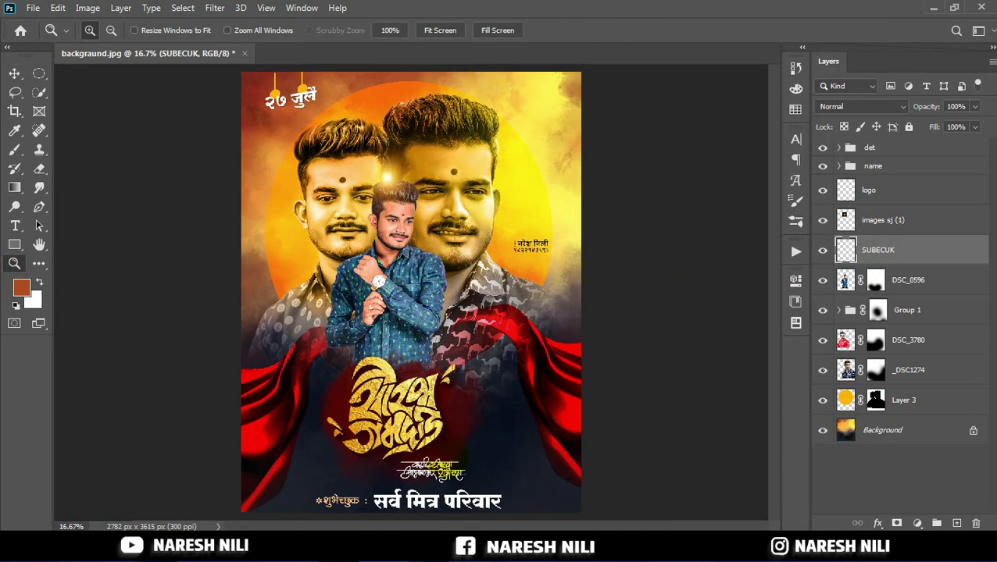
click(439, 435)
scroll(752, 303, down, 3)
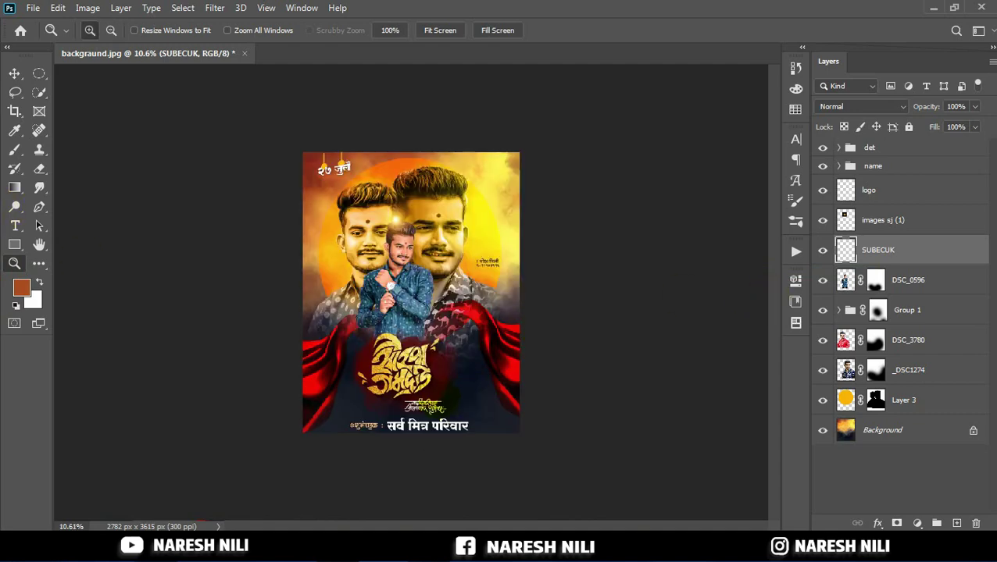
scroll(449, 426, up, 2)
scroll(461, 414, up, 2)
key(v)
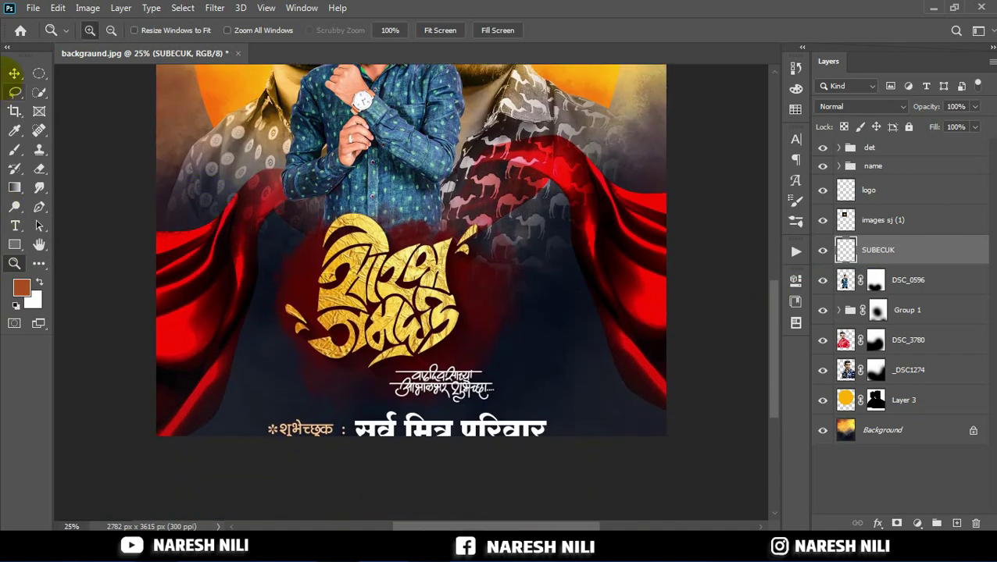
scroll(467, 408, down, 1)
scroll(469, 406, up, 1)
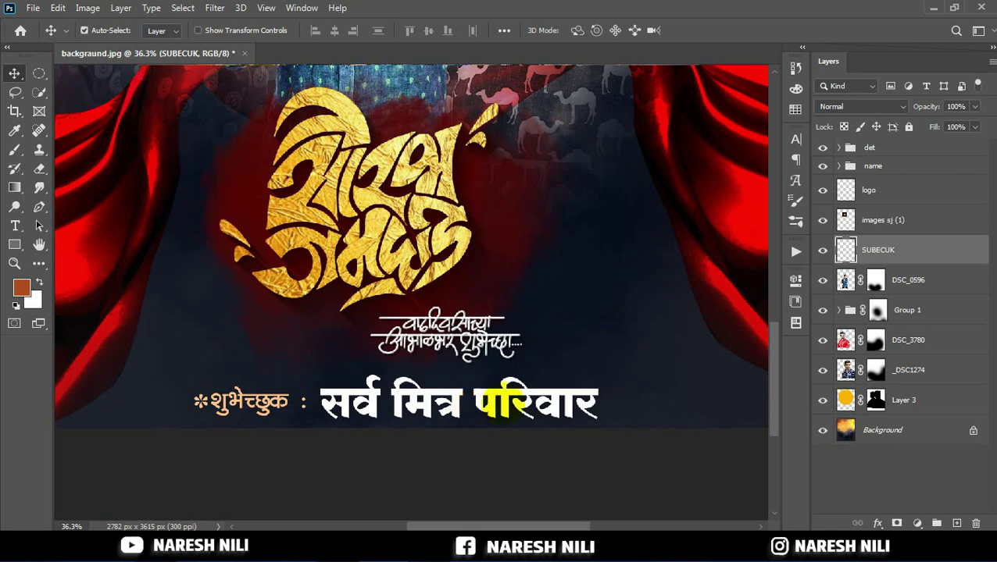
Step: Shrink the SUBECUK credits line to about 70%
key(ctrl+t)
drag(596, 423, 539, 414)
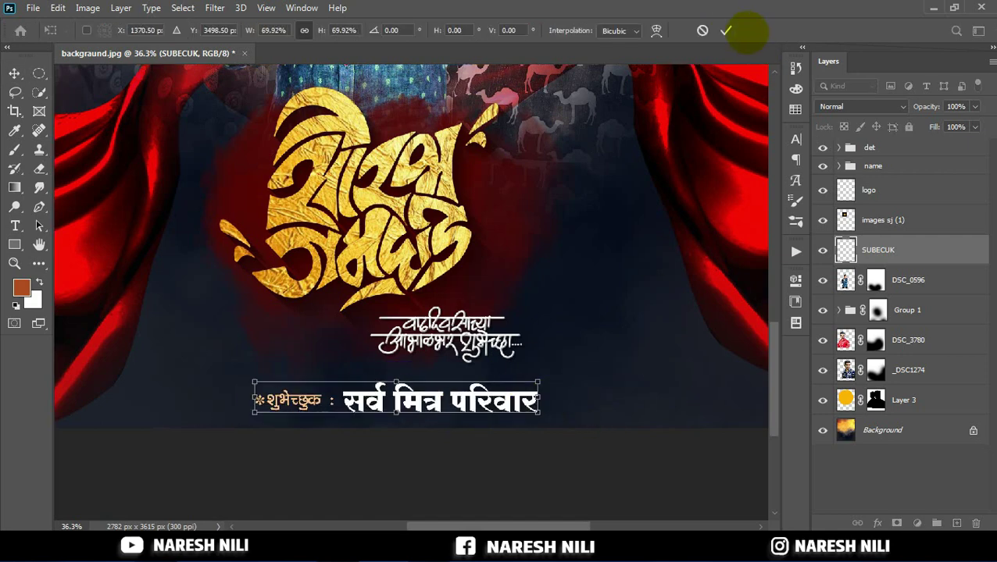
click(745, 28)
scroll(478, 347, down, 1)
right_click(39, 73)
Step: Fill a rectangle around the credits line with brown on a new layer
click(110, 74)
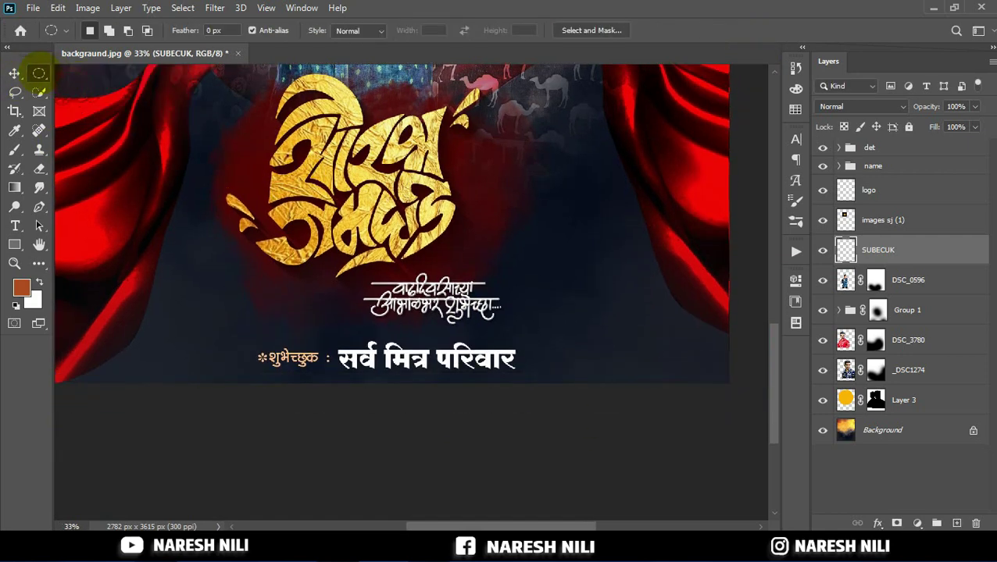
drag(380, 382, 570, 377)
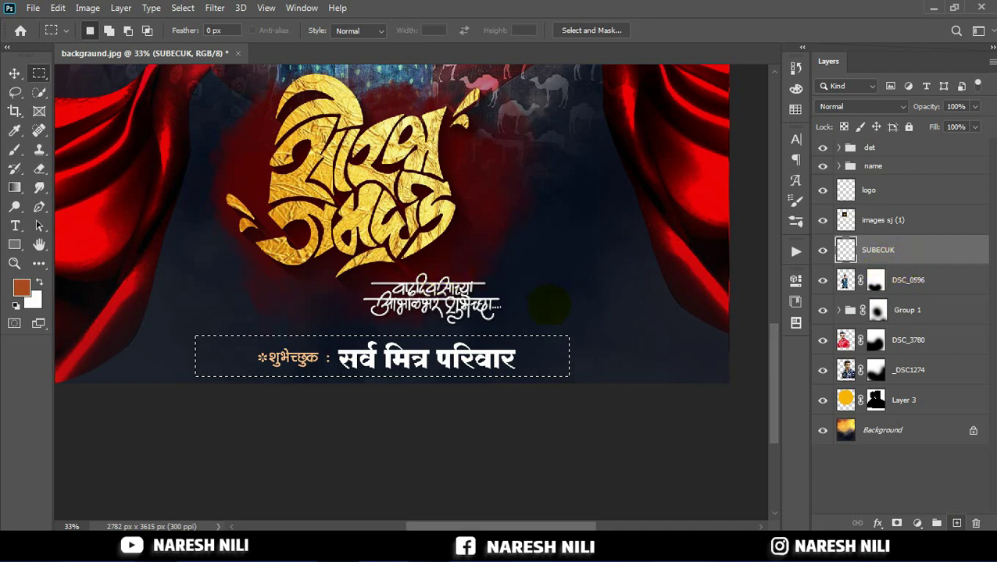
key(ctrl+shift+alt+n)
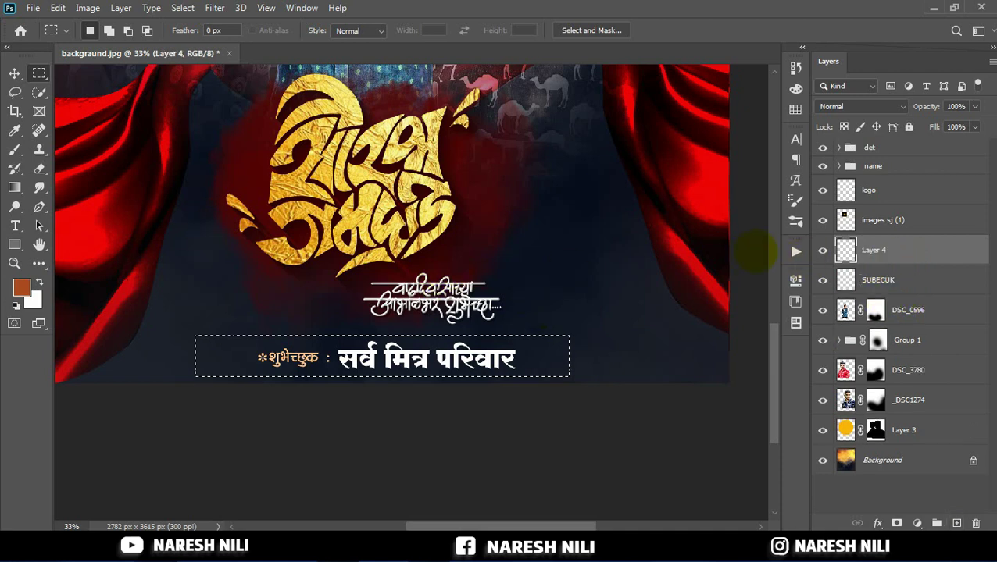
right_click(428, 158)
click(461, 338)
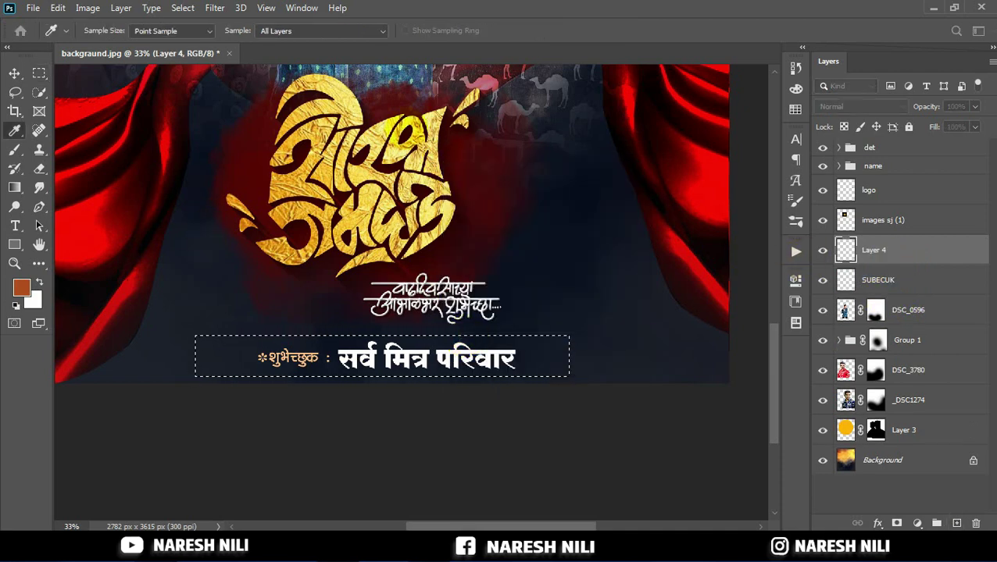
click(500, 129)
click(471, 169)
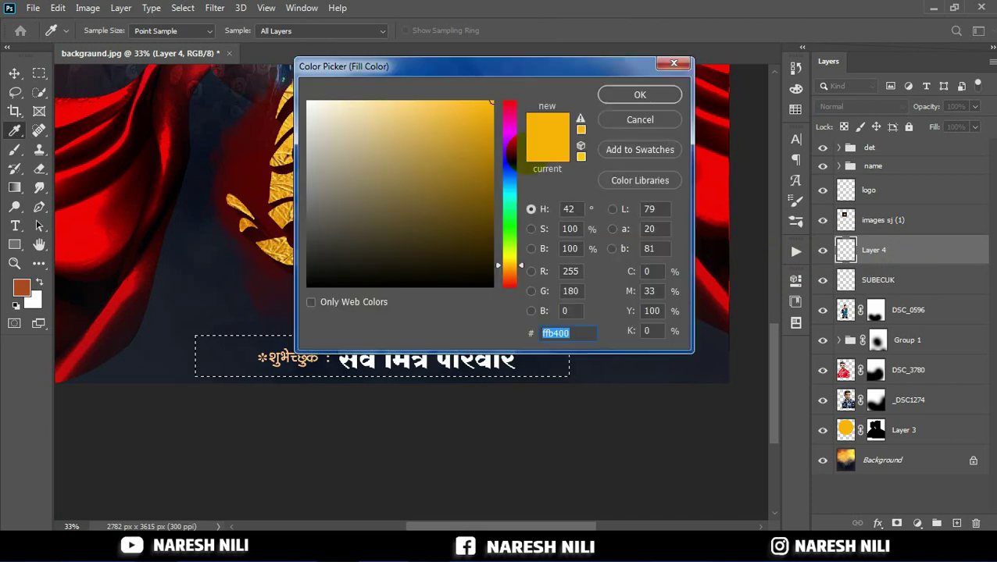
click(21, 288)
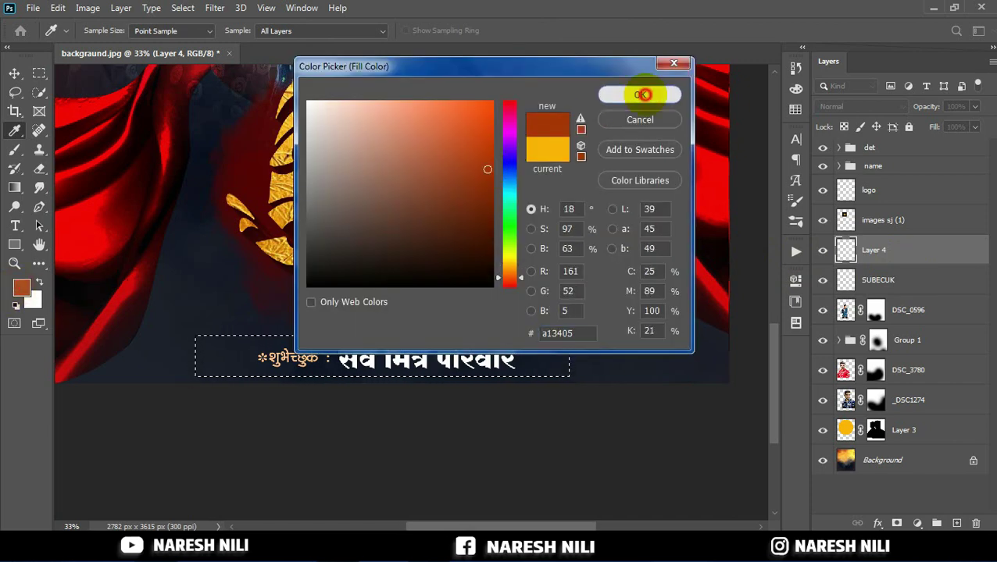
click(643, 94)
click(592, 126)
key(m)
key(ctrl+d)
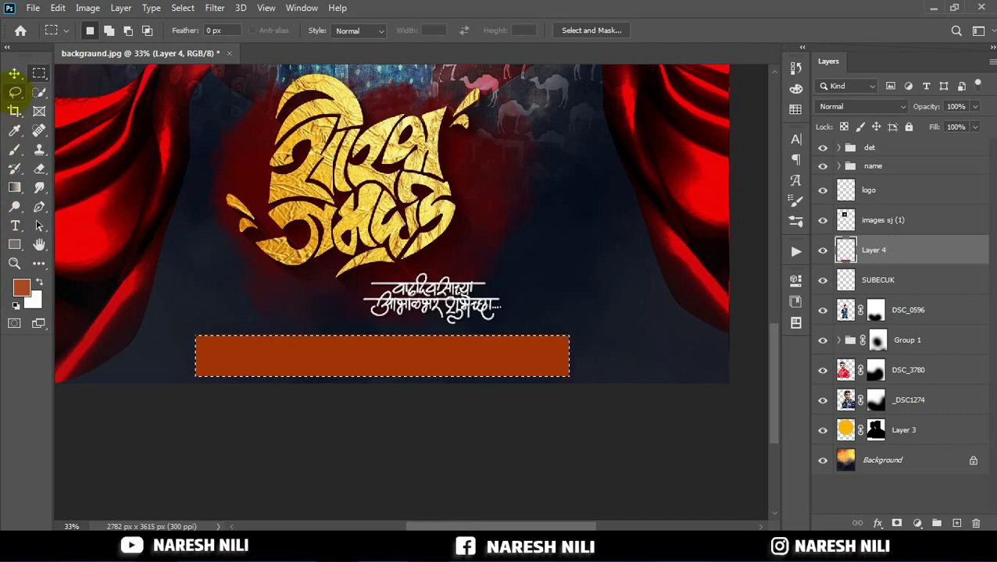
Step: Move the brown bar beneath the credits text, stretch it right, and fade both ends
click(15, 92)
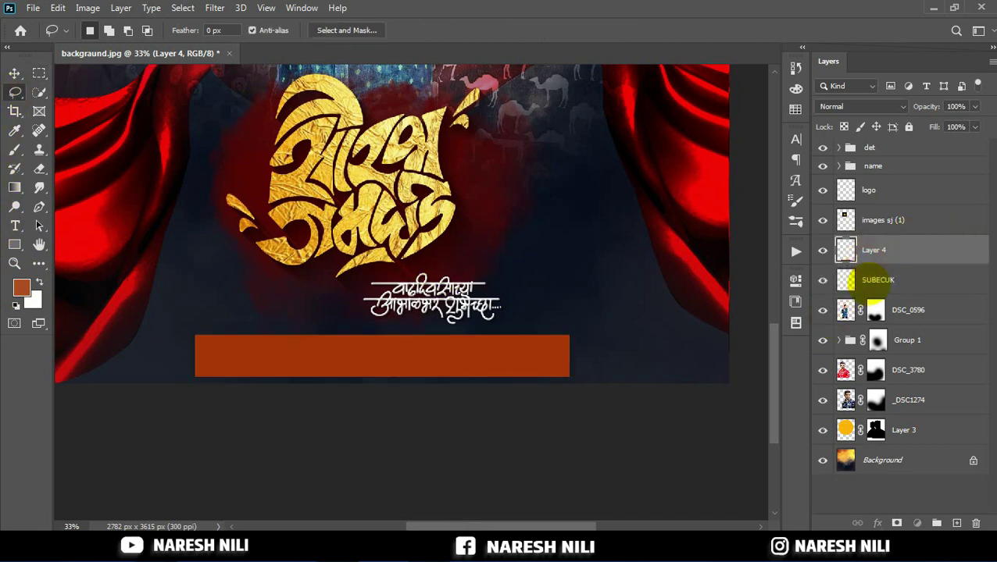
drag(848, 250, 847, 283)
key(ctrl+t)
drag(575, 355, 578, 355)
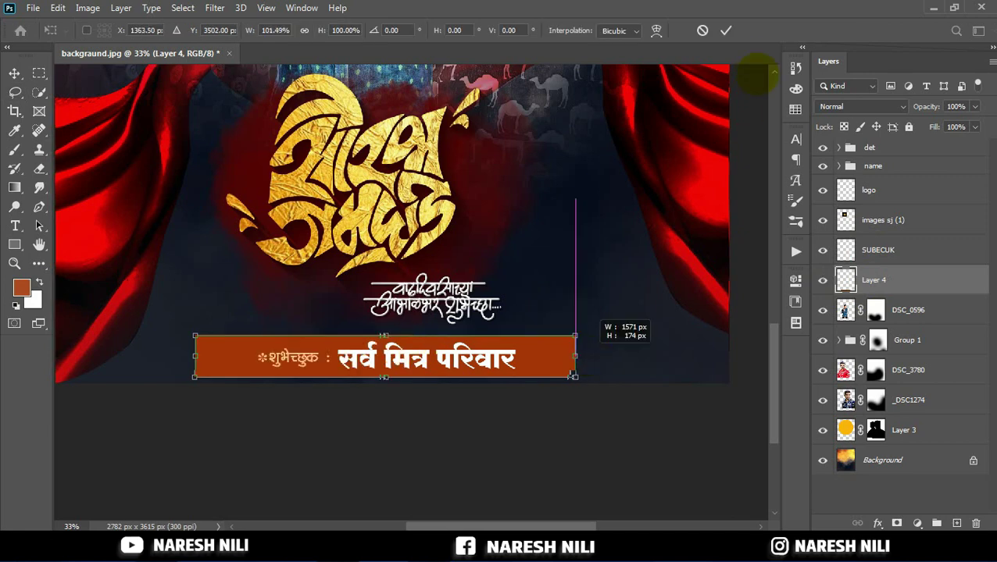
click(725, 29)
click(40, 169)
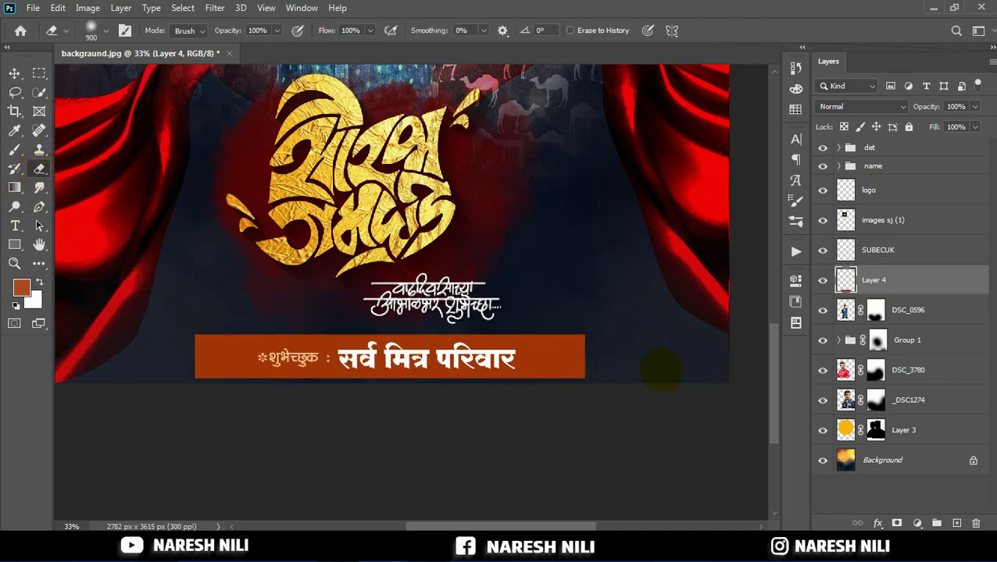
click(633, 360)
click(210, 356)
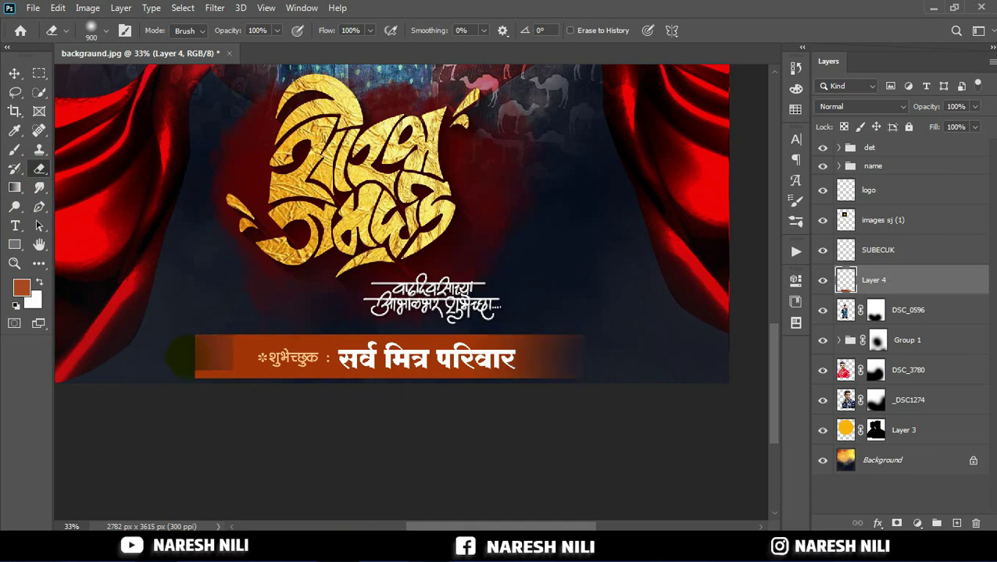
click(196, 351)
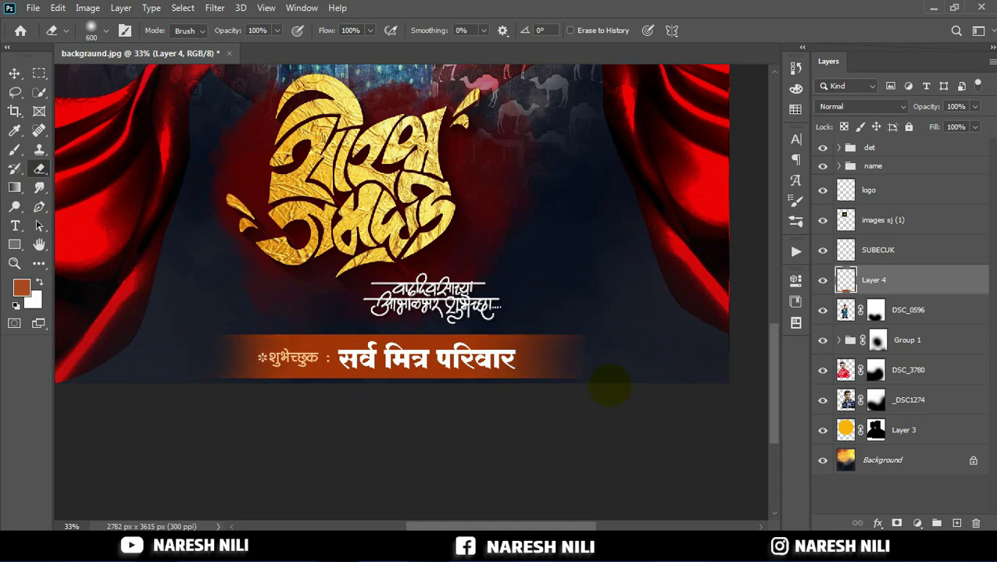
Step: Make the brown bar thinner, nudge it lower, and link it with the SUBECUK text
click(14, 73)
key(ctrl+t)
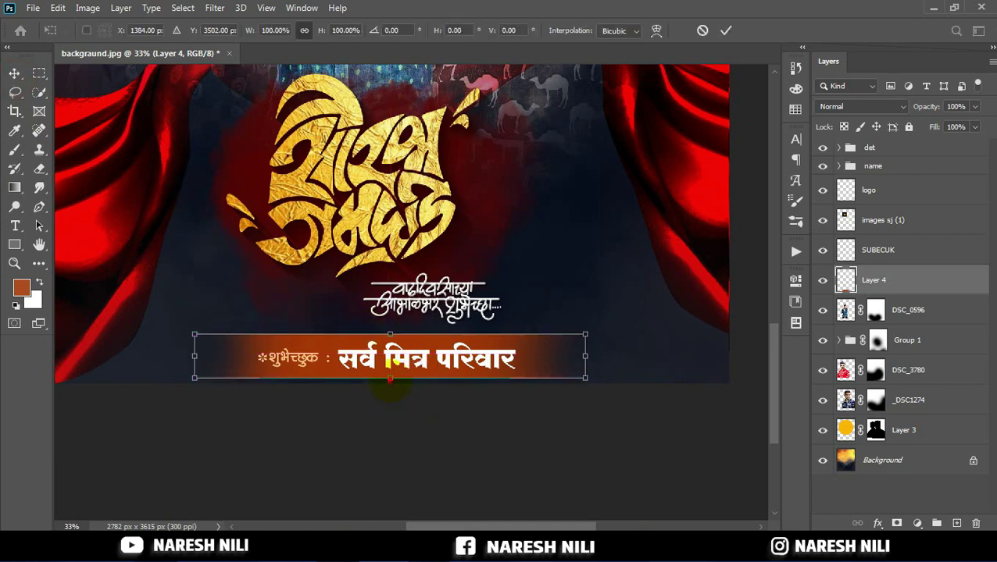
drag(389, 381, 389, 371)
click(725, 30)
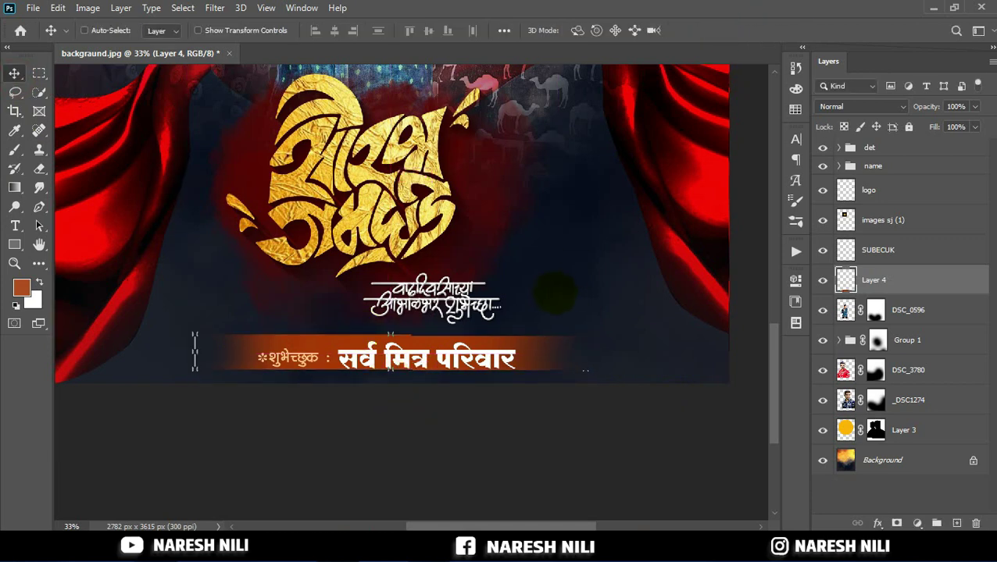
key(shift+Down)
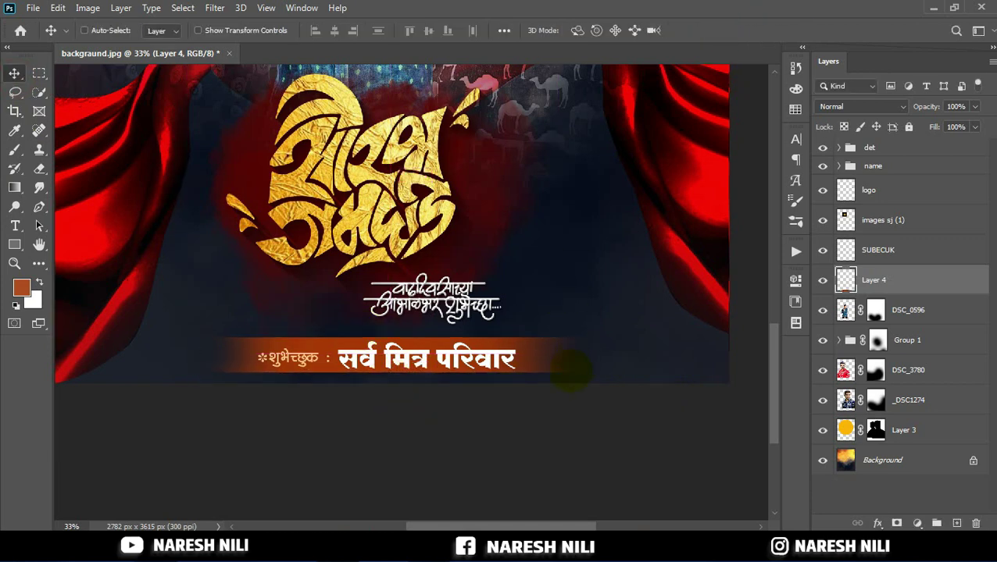
ctrl+click(875, 250)
click(857, 523)
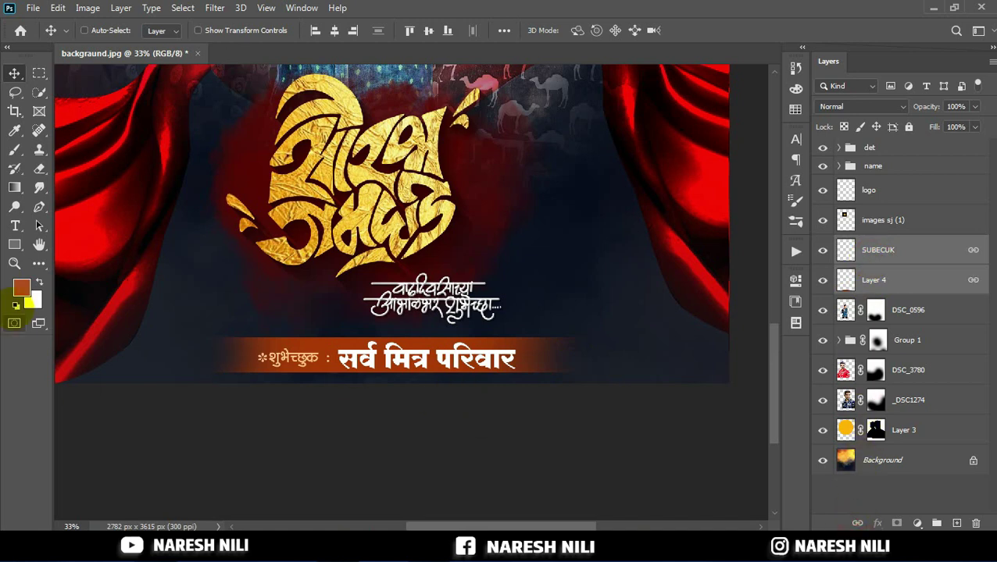
Step: Shrink the linked credits bar and text to about 97% and centre it
click(14, 263)
click(445, 30)
click(15, 73)
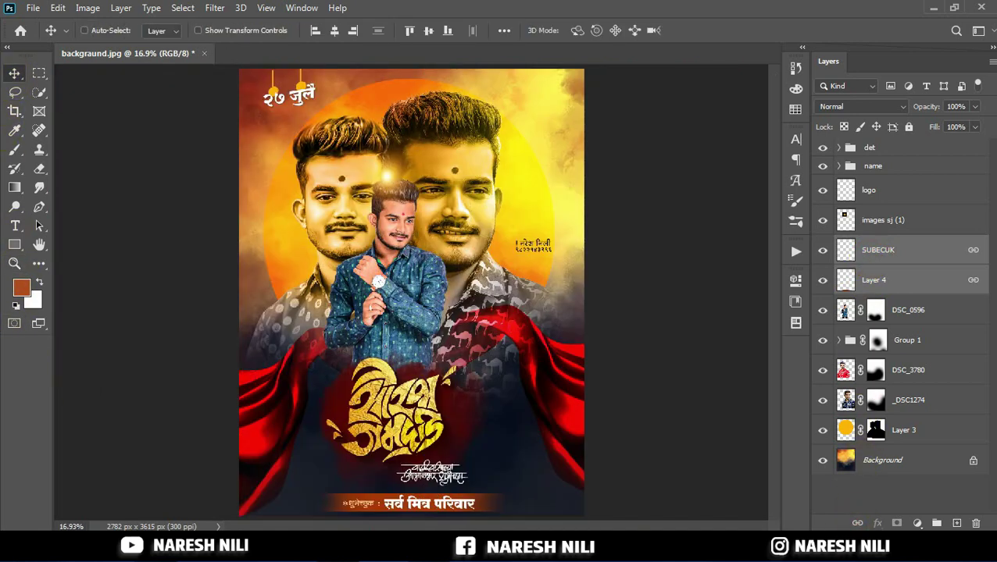
key(ctrl+t)
drag(512, 516, 517, 509)
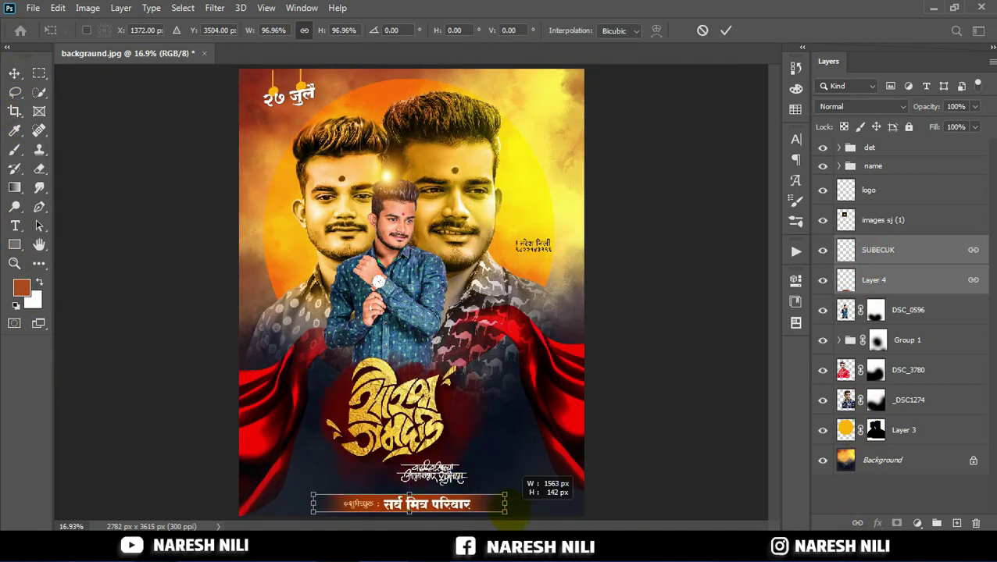
click(726, 30)
drag(429, 504, 422, 504)
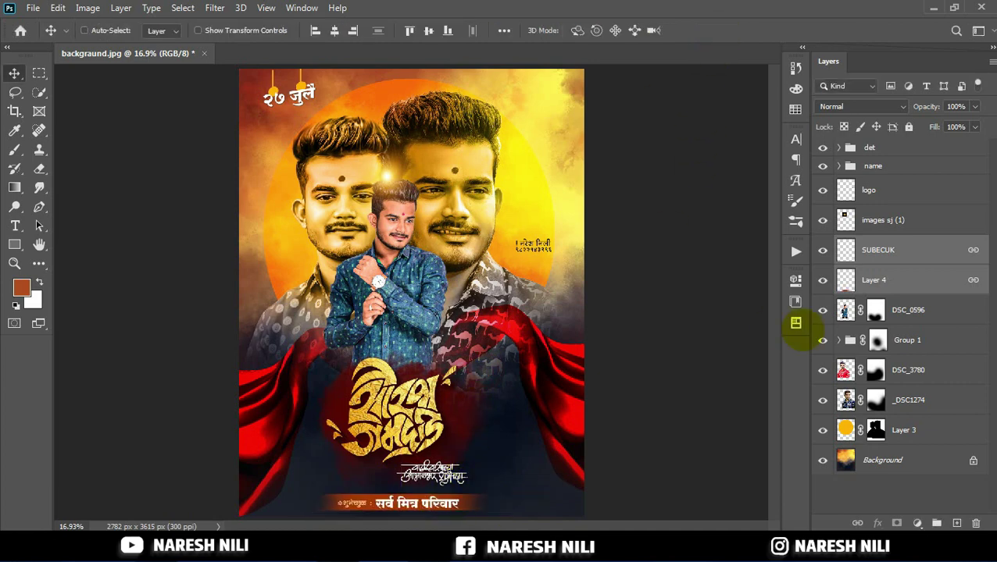
Step: Drag the sparkle image 'images sj (2)' into the poster above Layer 3
click(883, 313)
click(883, 371)
click(875, 430)
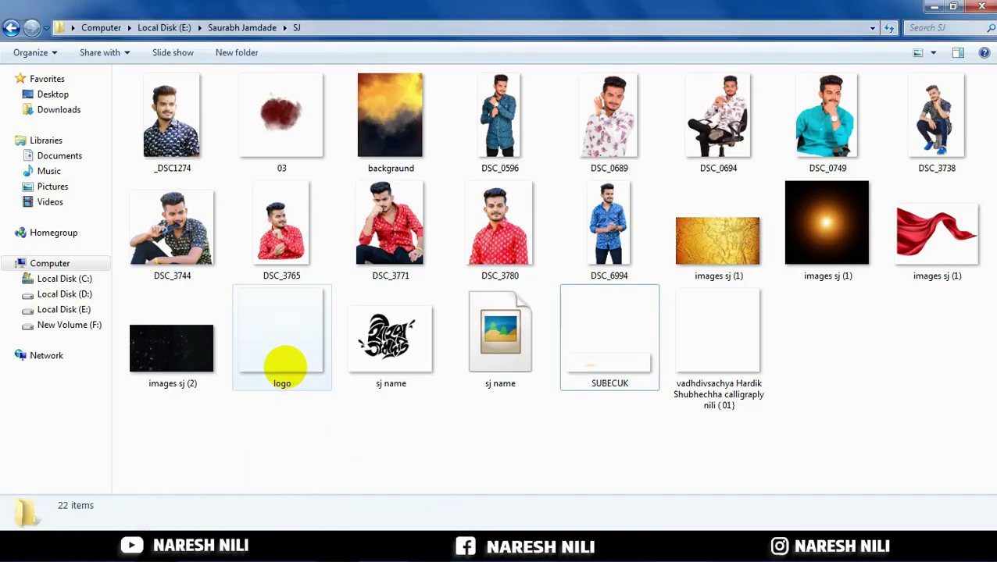
click(177, 332)
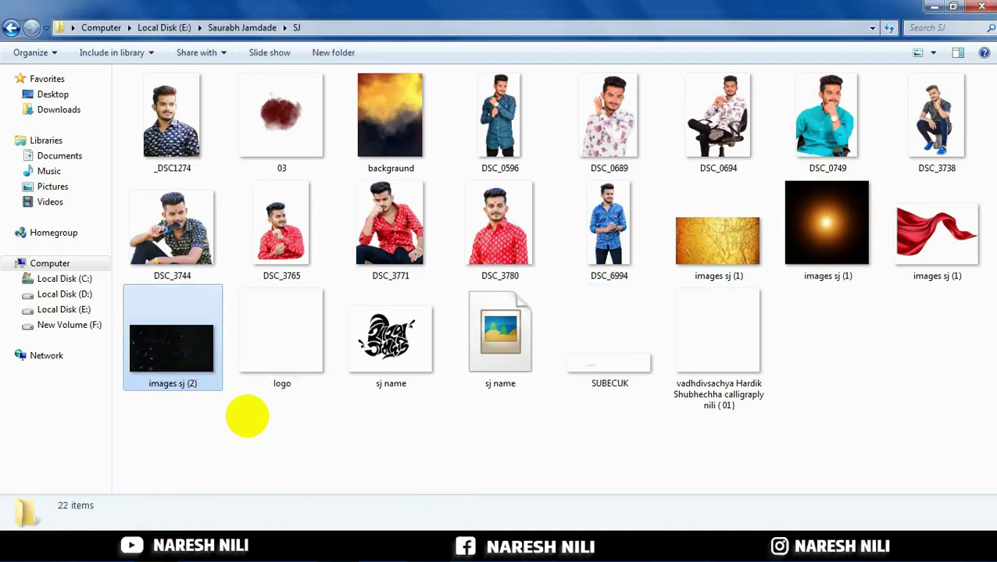
mouse_move(246, 416)
mouse_down()
mouse_move(336, 539)
mouse_move(739, 78)
mouse_up()
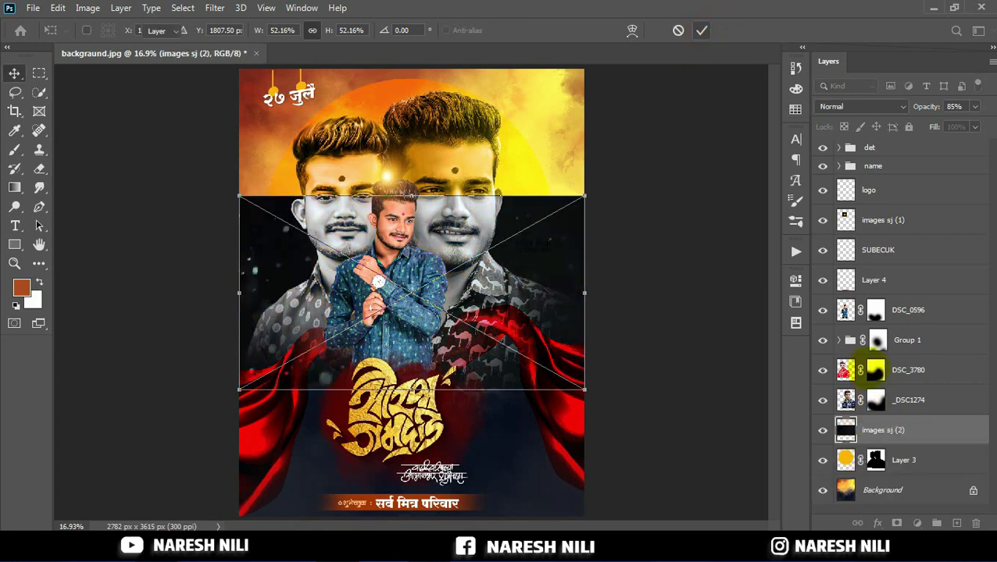
Step: Rasterize images sj (2), set it to Screen, enlarge to about 126.75%, and lower it
key(Return)
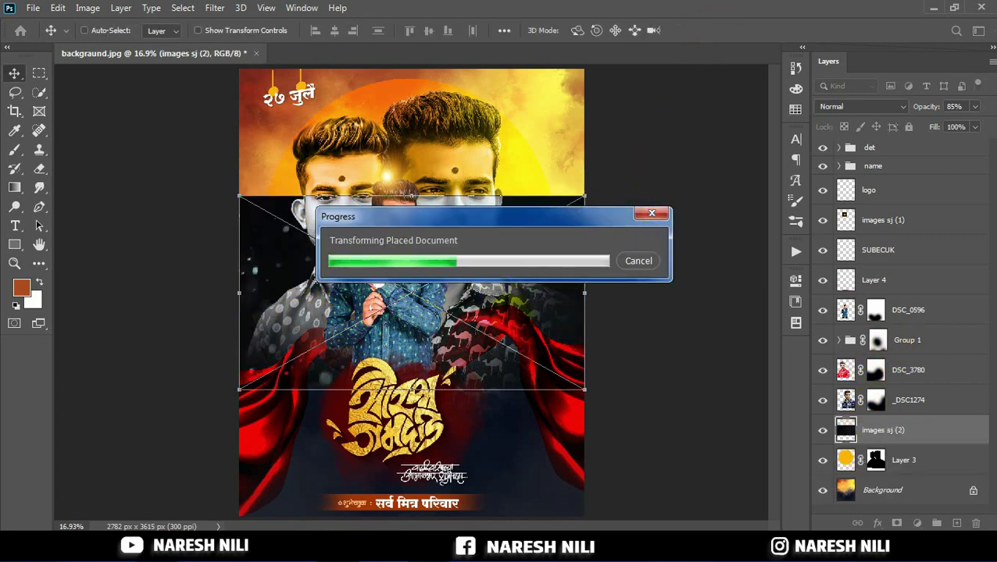
right_click(879, 425)
click(720, 273)
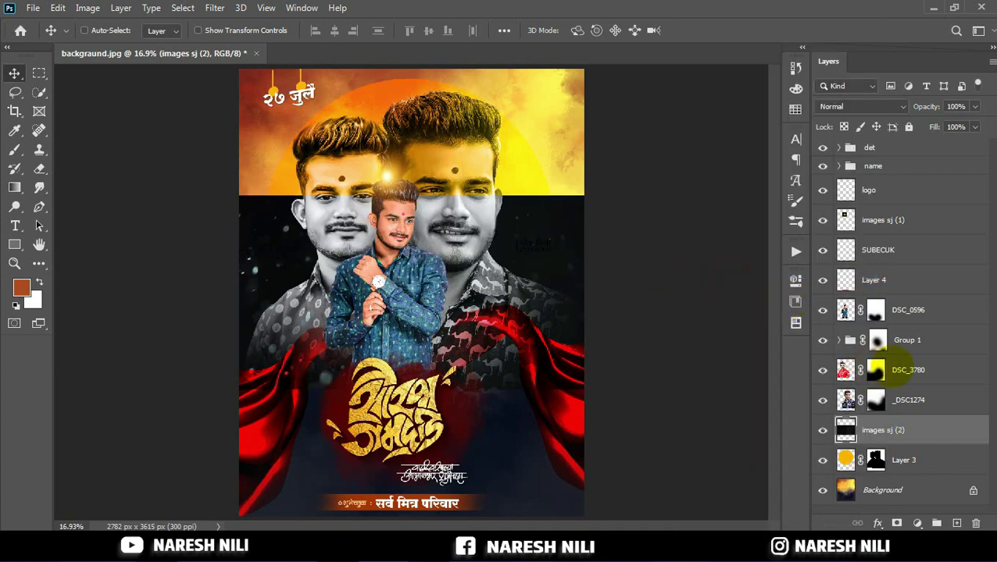
mouse_move(906, 339)
mouse_down()
mouse_move(890, 407)
mouse_move(879, 389)
mouse_up()
click(859, 107)
click(828, 228)
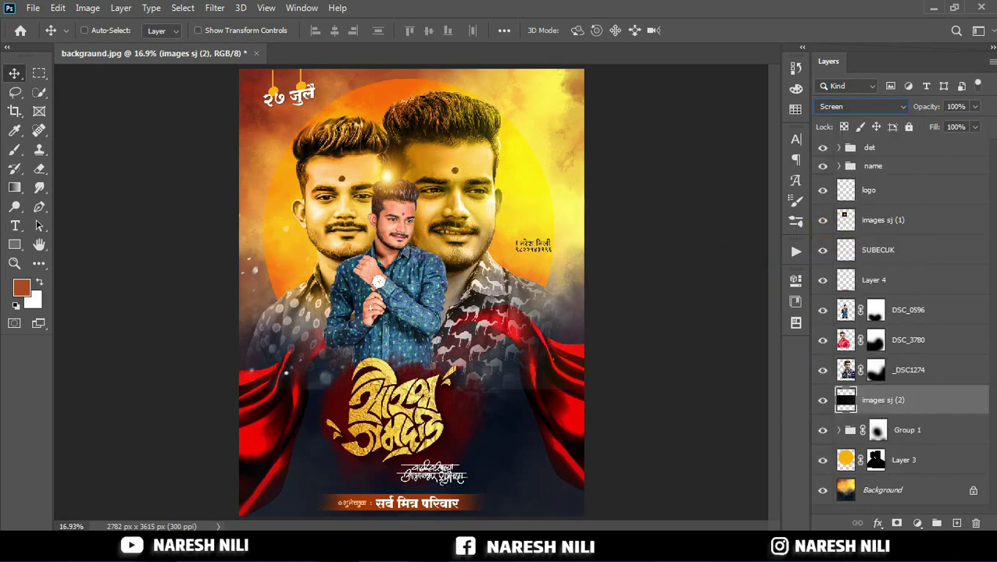
key(ctrl+t)
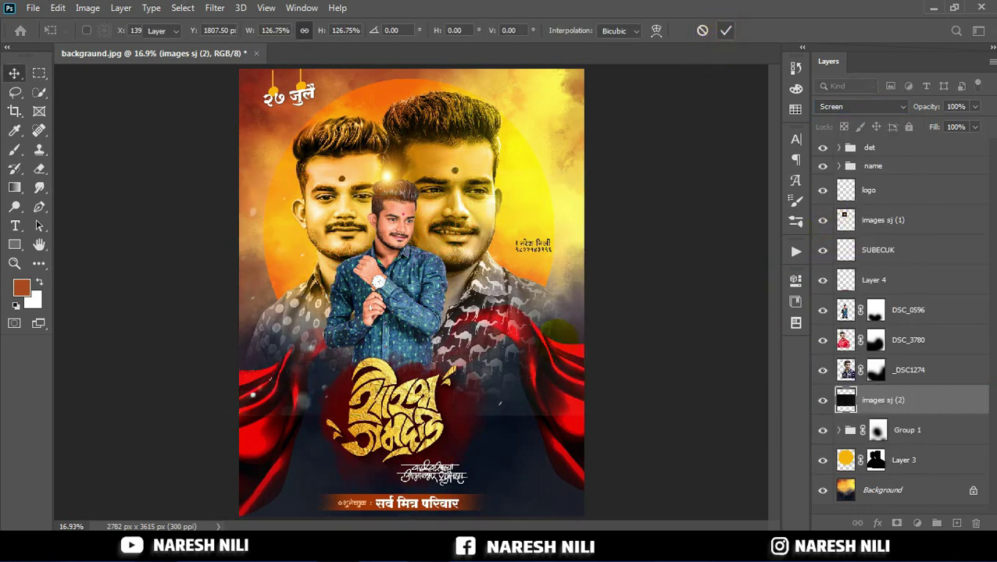
key(Return)
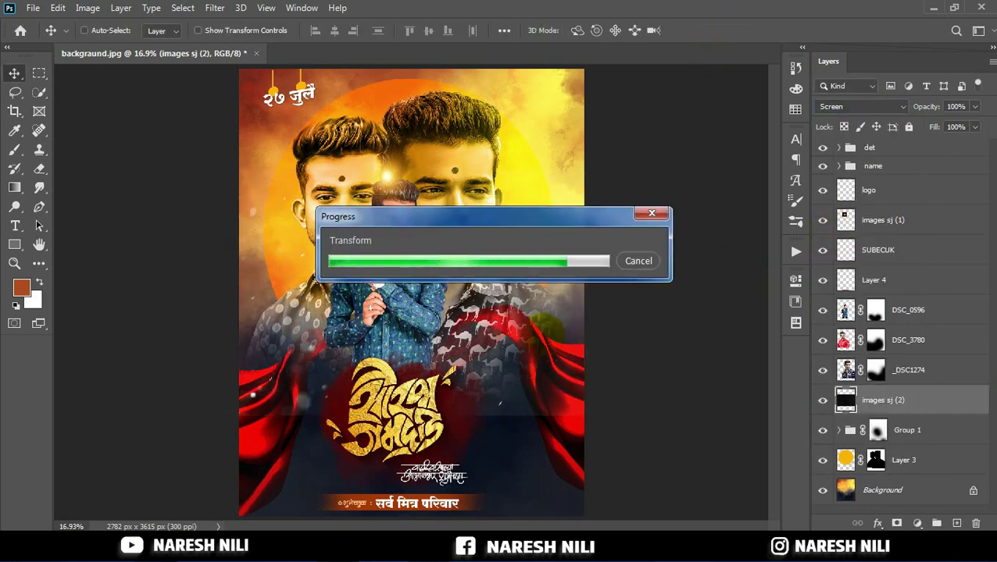
drag(549, 320, 566, 439)
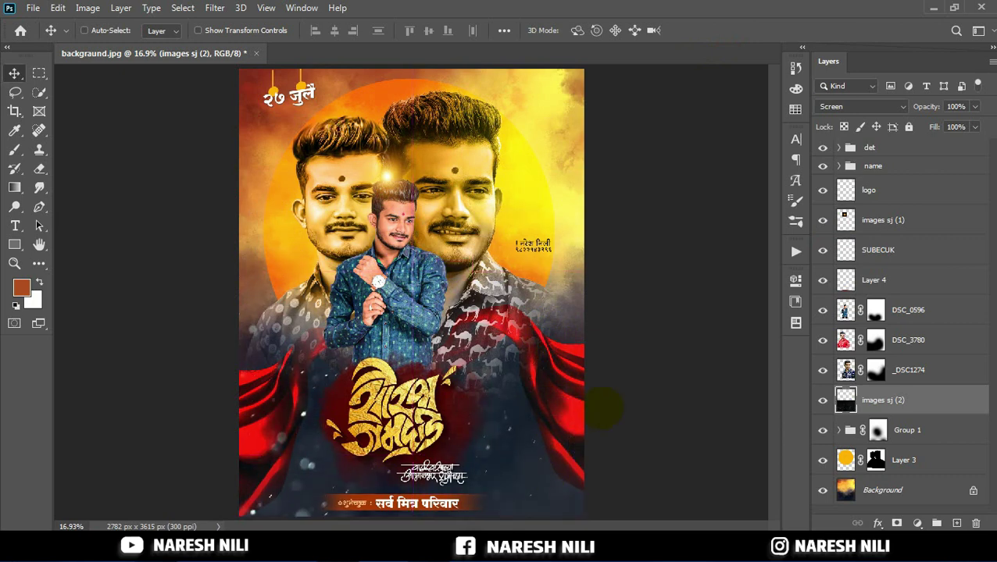
Step: Mask the sparkles off the left portrait's face
click(894, 521)
click(39, 169)
key(d)
drag(375, 171, 336, 183)
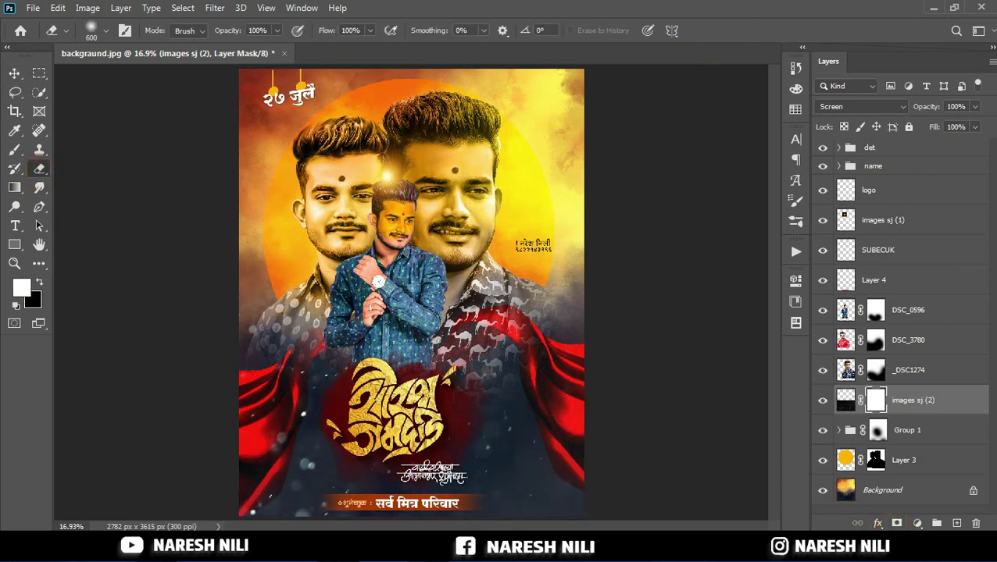
click(14, 73)
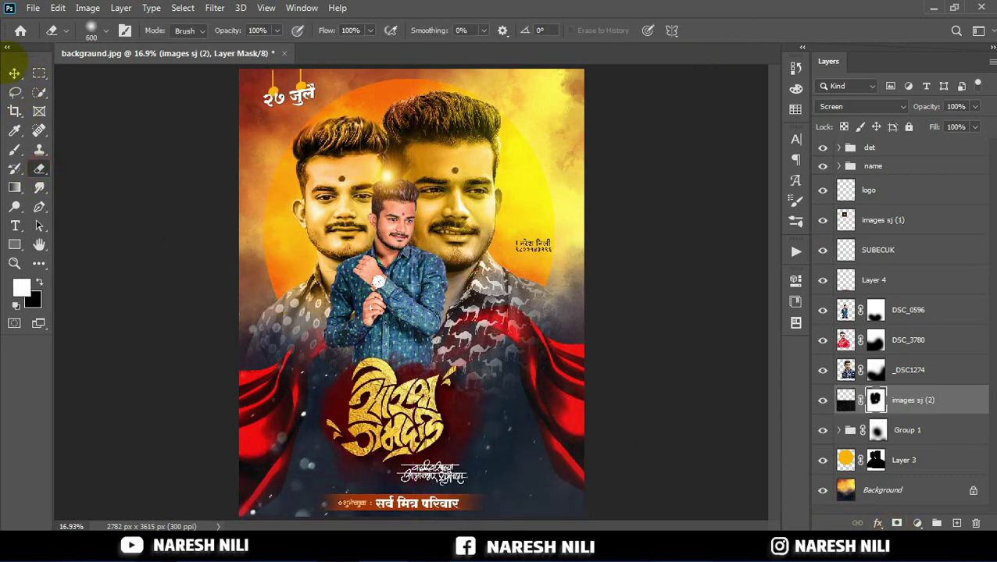
click(869, 148)
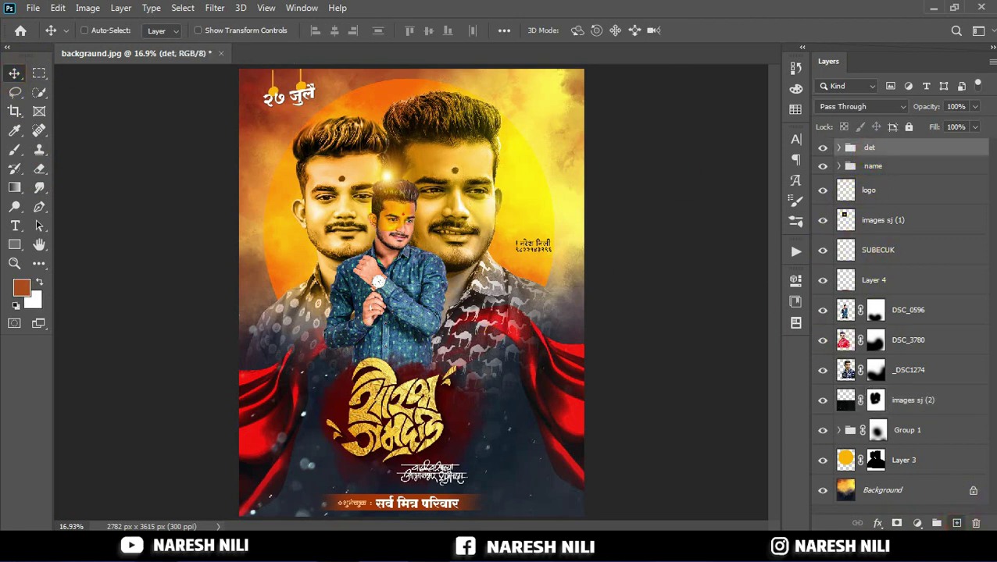
Step: Add an empty top Layer 5 and shrink the det date group to 90%
click(956, 523)
click(867, 177)
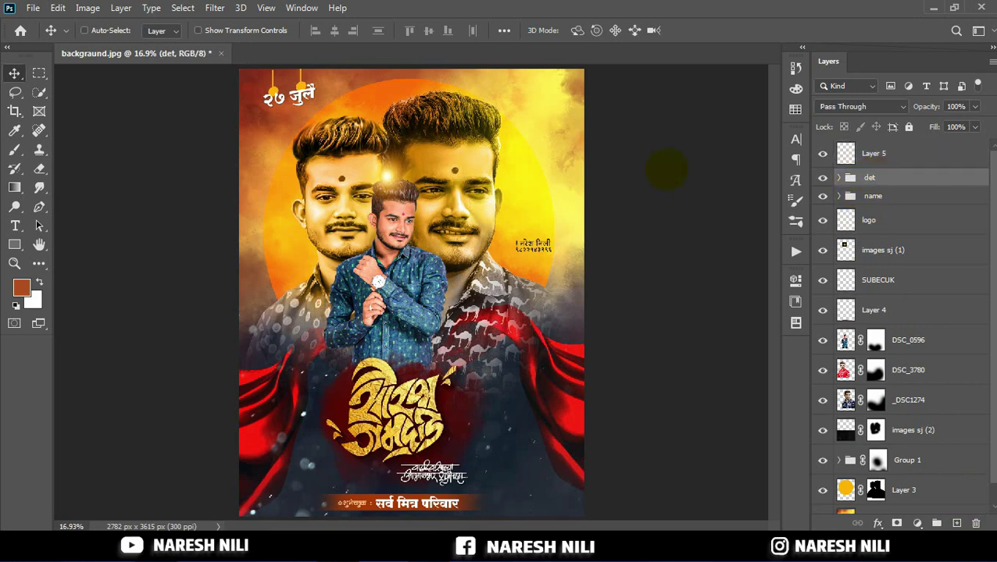
key(ctrl+t)
drag(316, 114, 310, 110)
click(726, 30)
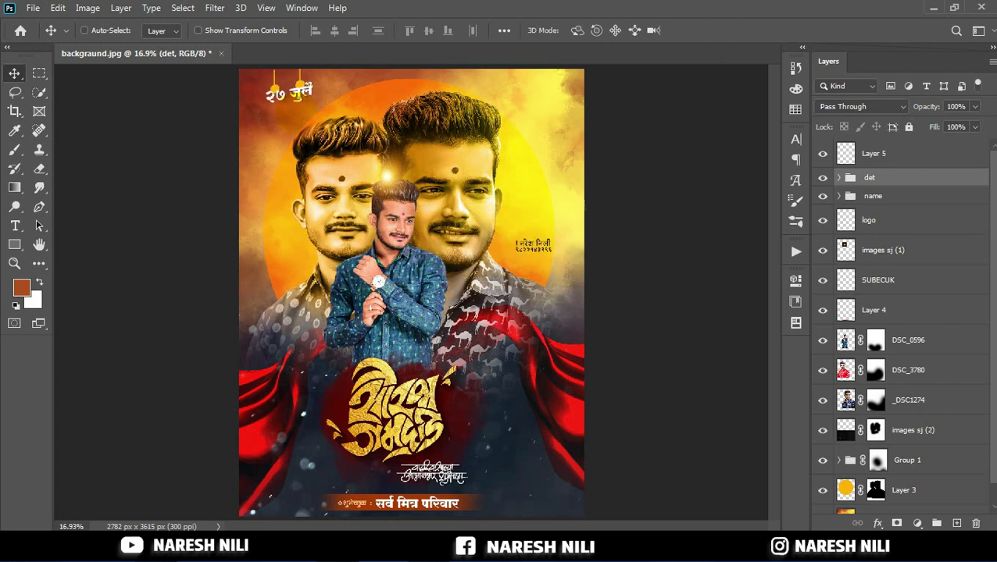
Step: Fill Layer 5 with a merged copy of the poster via Apply Image
click(873, 153)
click(88, 7)
click(109, 220)
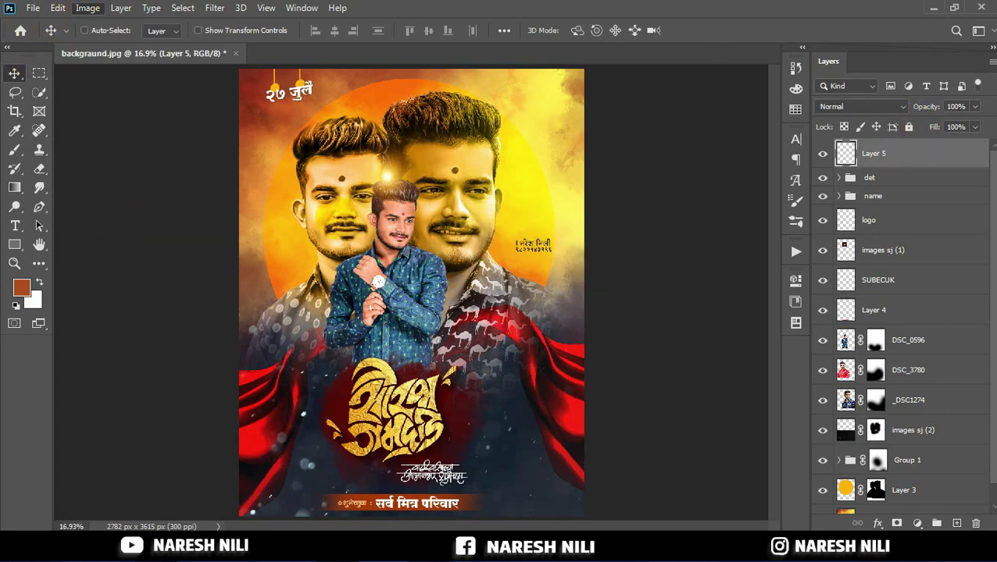
click(625, 131)
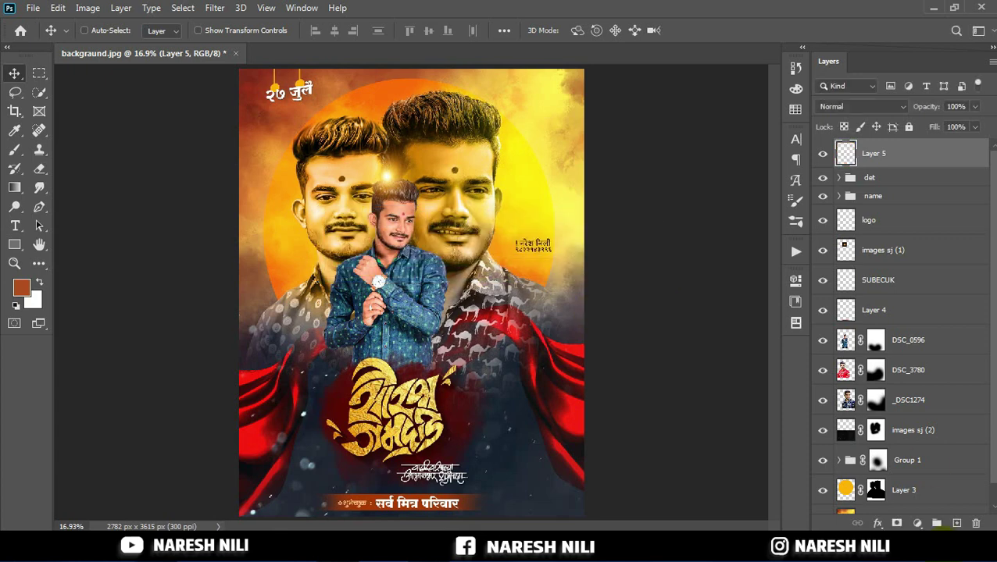
click(916, 522)
click(795, 279)
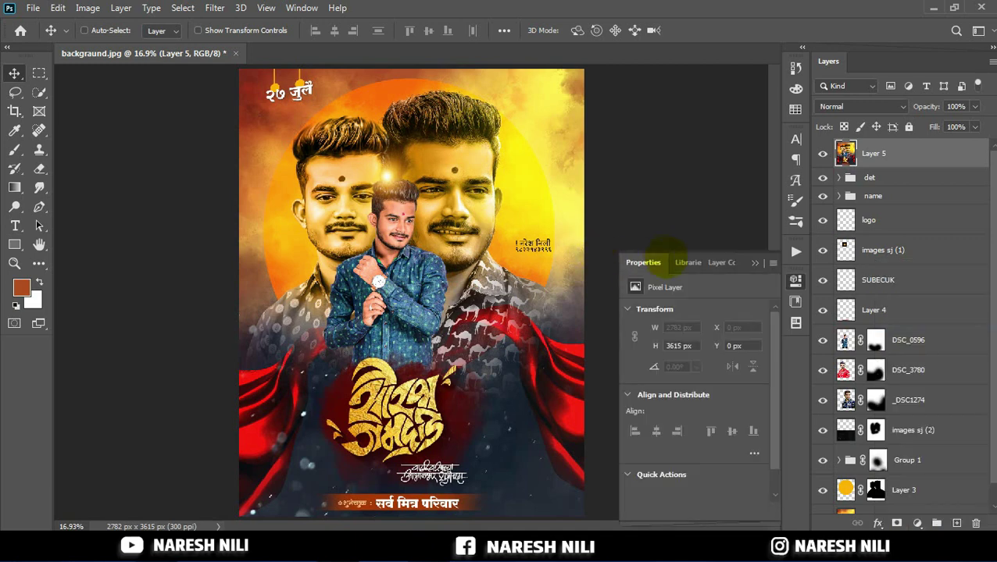
Step: Set Levels inputs to 22, 0.93 and 250 and merge them with Layer 5
drag(704, 418, 758, 417)
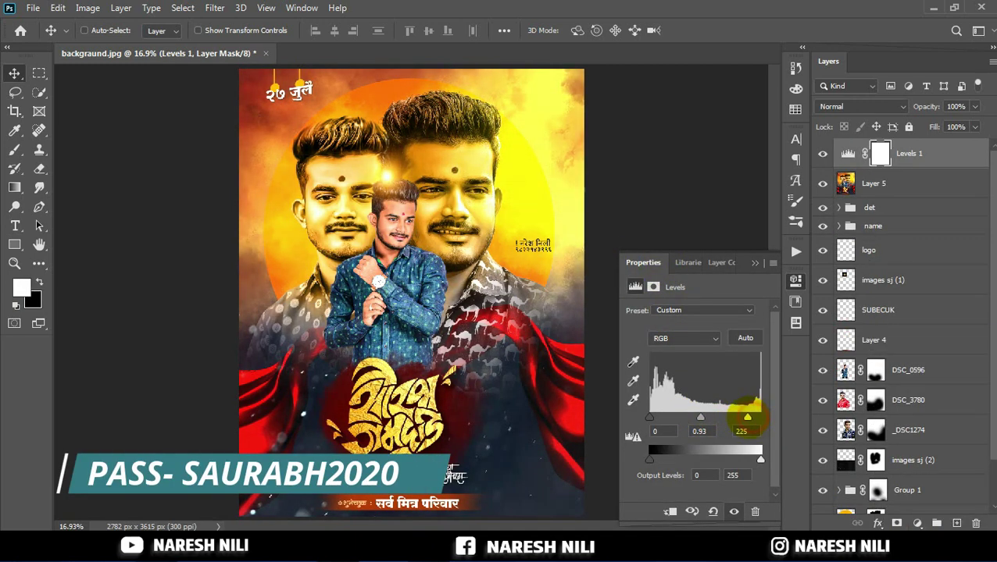
drag(649, 418, 707, 418)
click(754, 263)
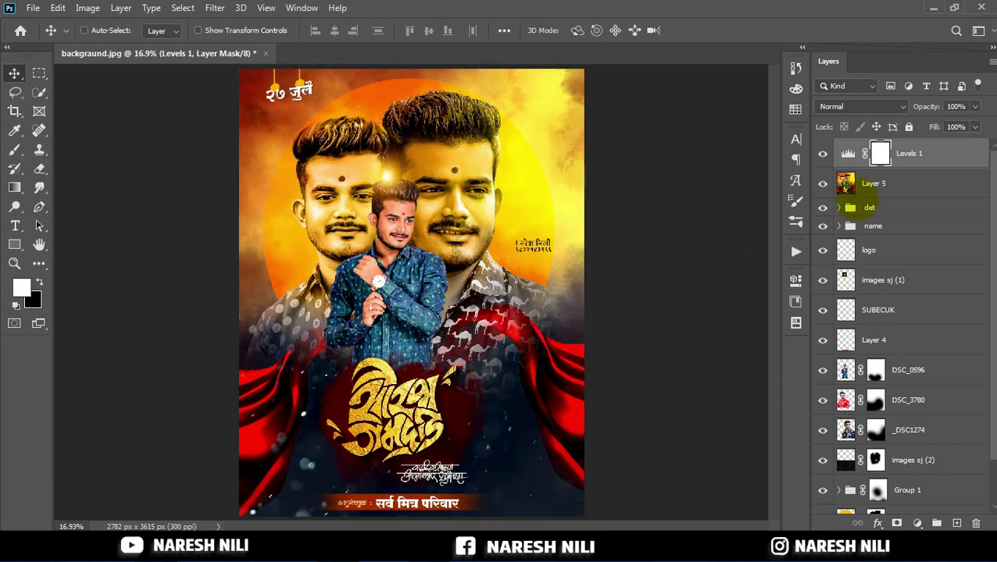
right_click(874, 184)
key(Escape)
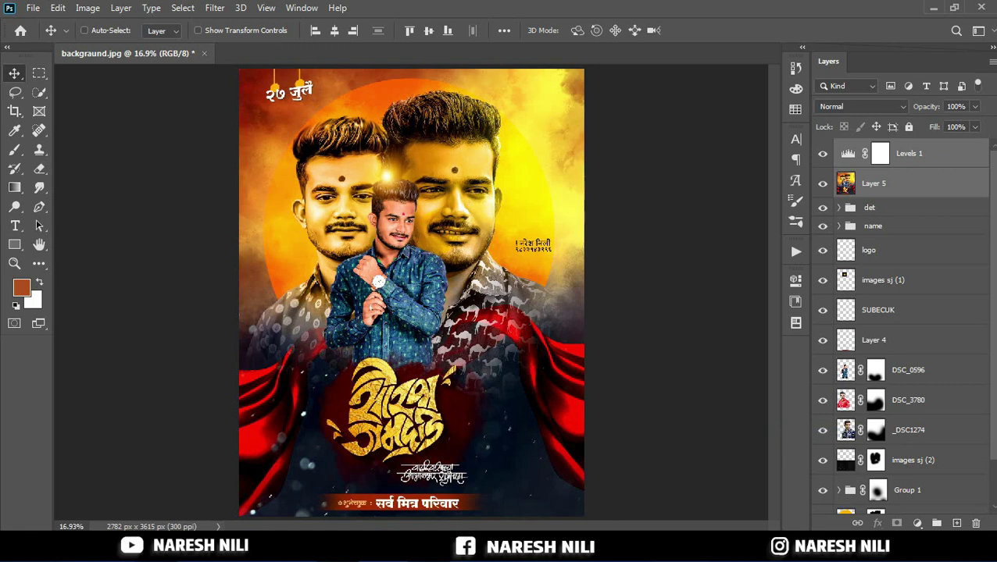
key(ctrl+e)
Step: Apply a Texturizer Canvas texture at 150% scaling and relief 4
click(214, 8)
click(241, 68)
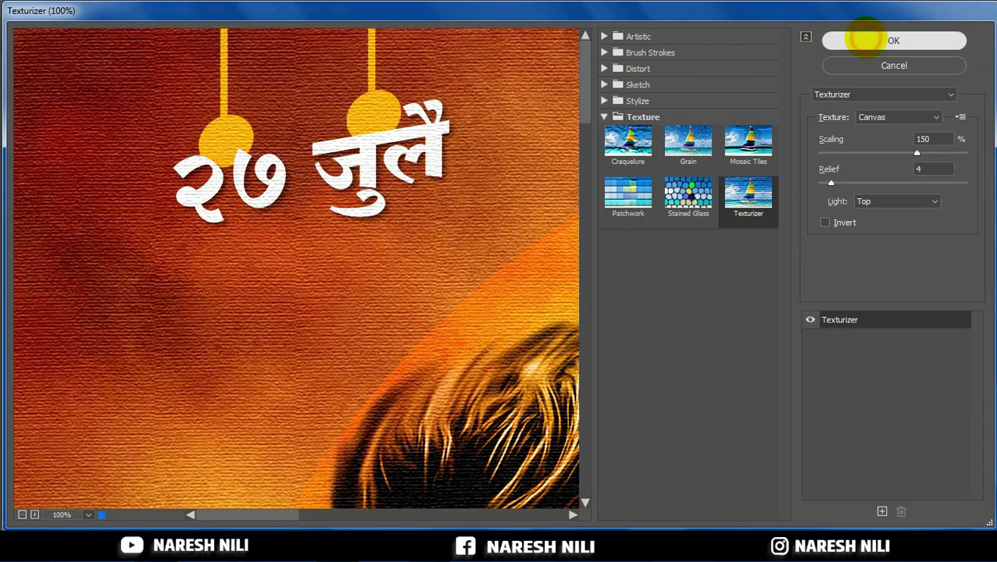
click(859, 39)
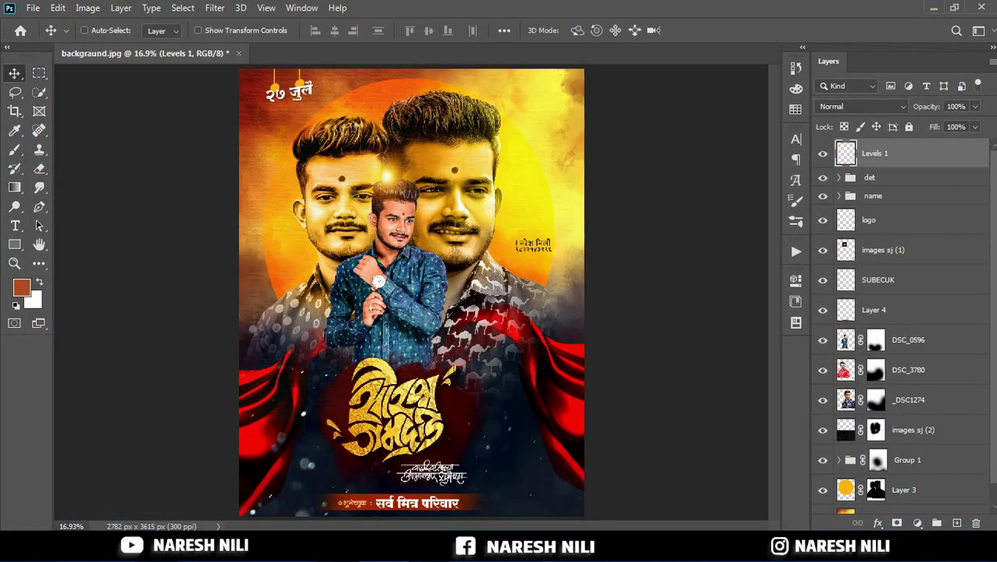
click(33, 8)
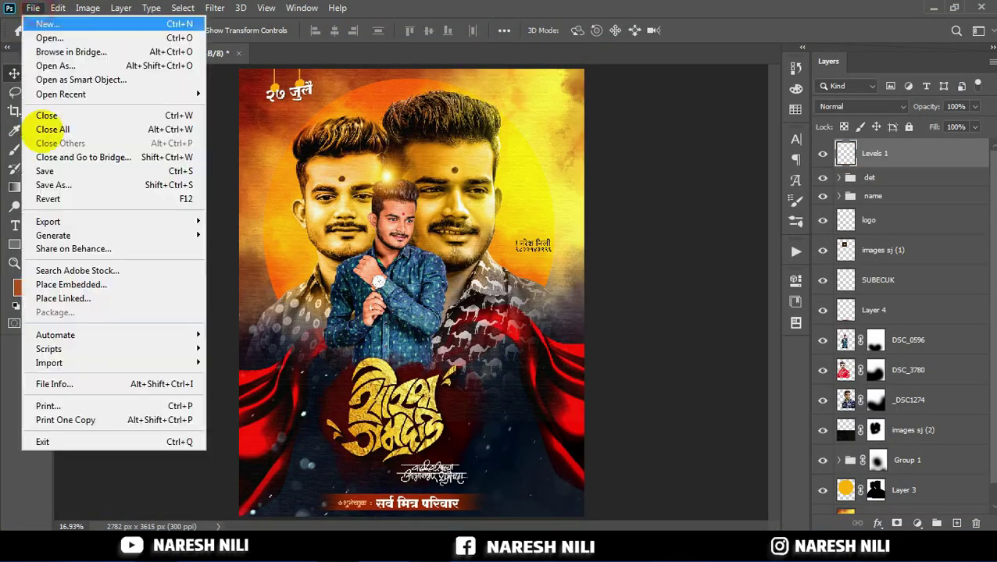